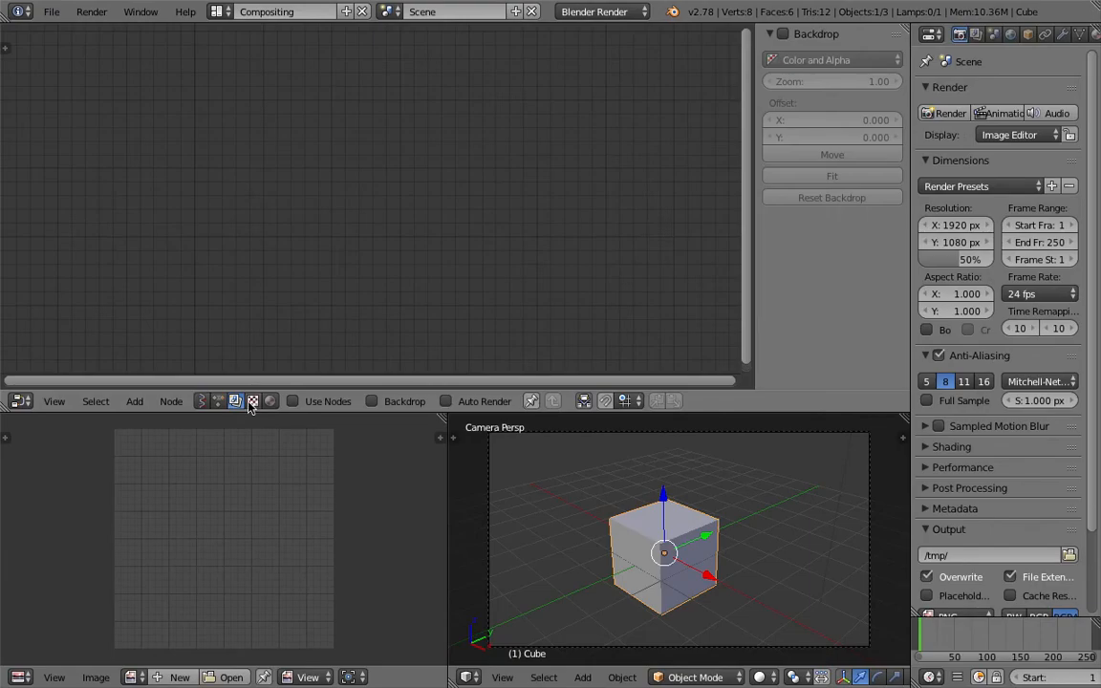
# - Create a new Sverchok node tree and add a Vector Turbulence node to it
pyautogui.click(367, 401)
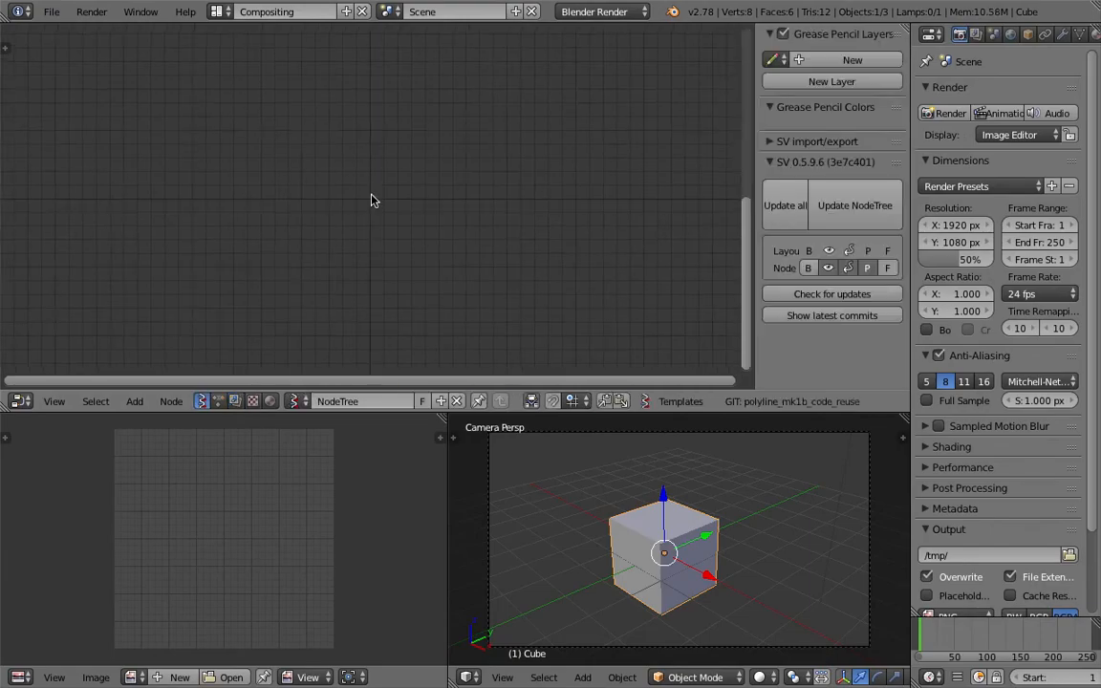
pyautogui.hotkey('shift', 'a')
pyautogui.click(380, 147)
pyautogui.write('turbul')
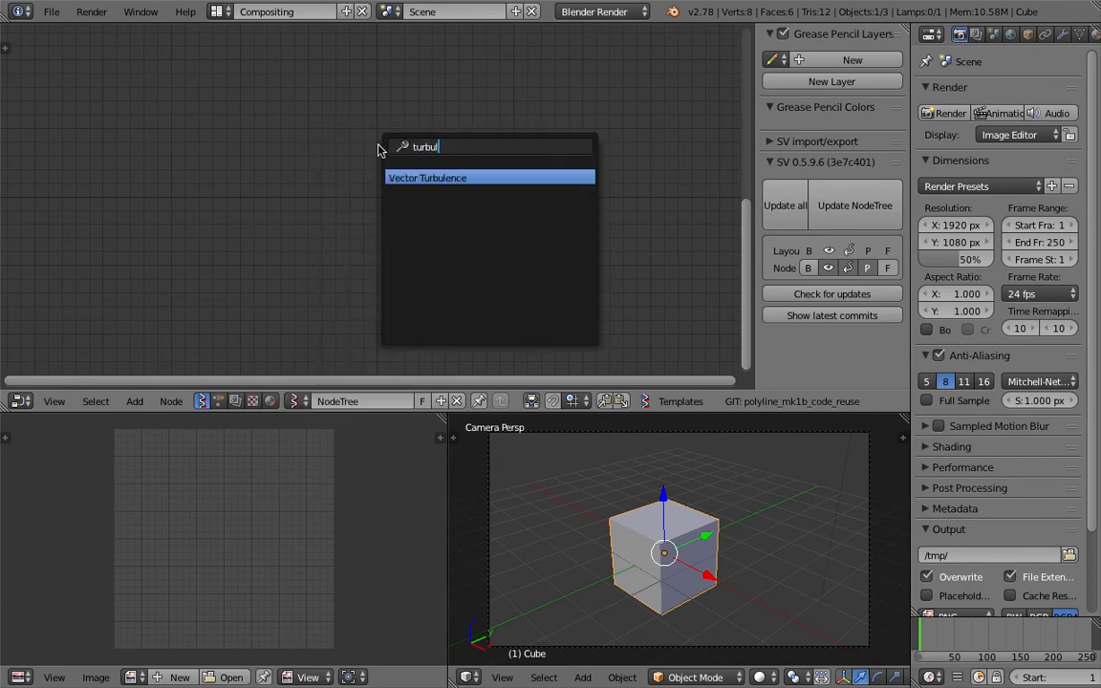
pyautogui.press('Return')
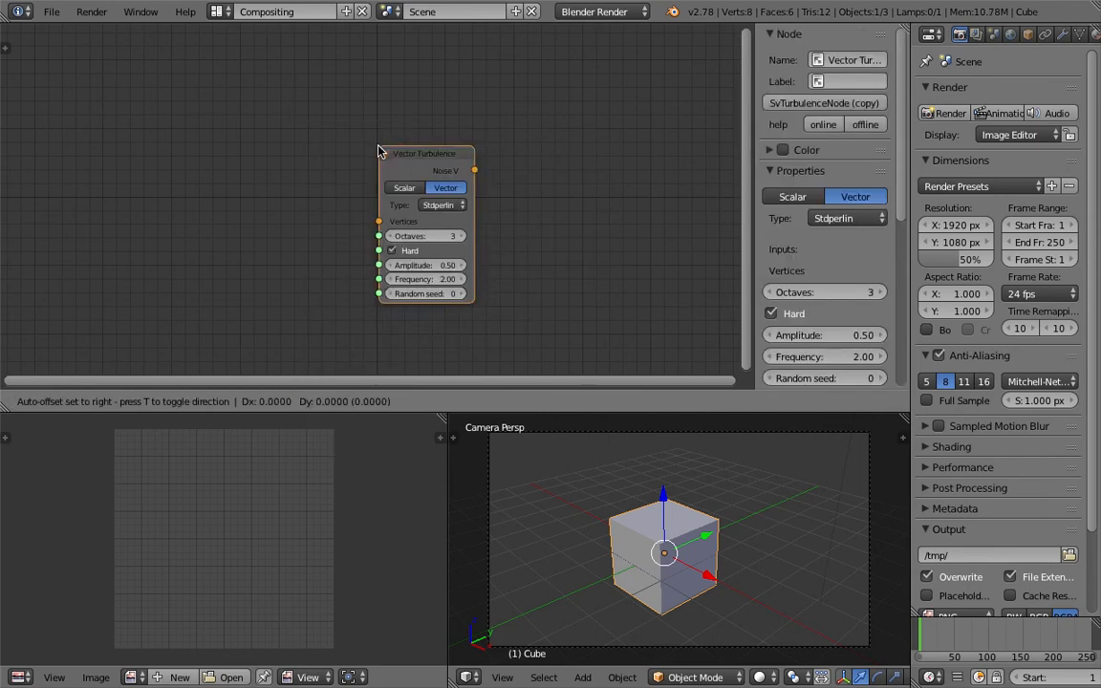
pyautogui.click(311, 135)
# - Expand the 3D view over the image editor area, leave the camera view, and show the cube's modifier properties
pyautogui.moveTo(438, 437); pyautogui.dragTo(472, 490)
pyautogui.moveTo(451, 422); pyautogui.dragTo(344, 440)
pyautogui.press('KP_0')
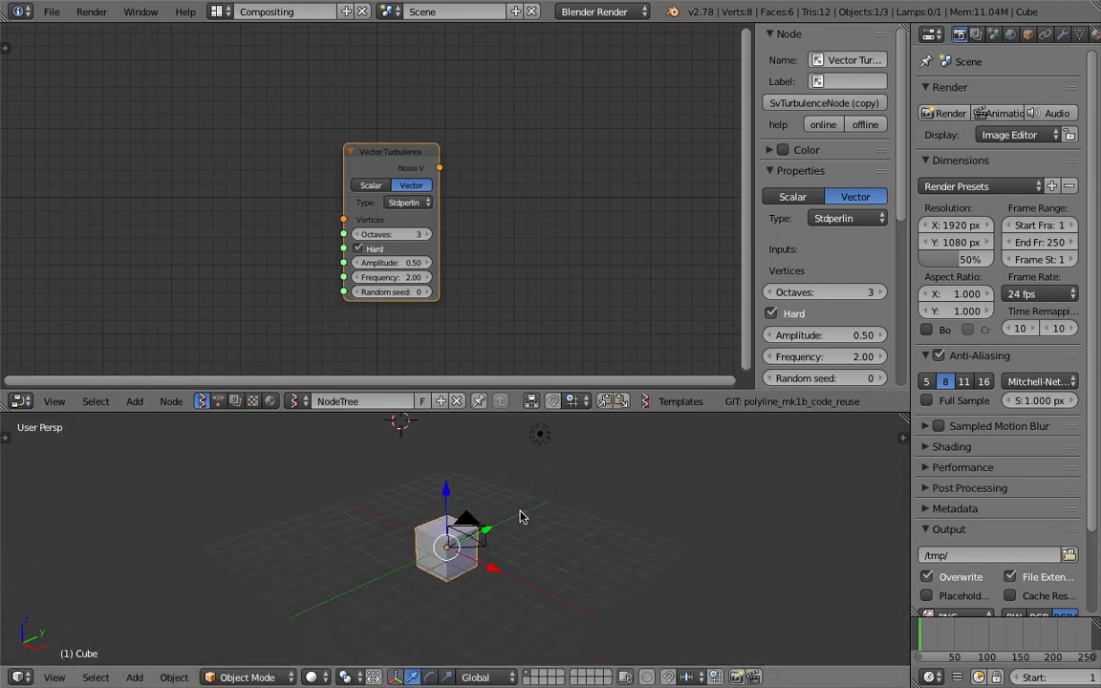
pyautogui.click(1063, 36)
pyautogui.click(880, 95)
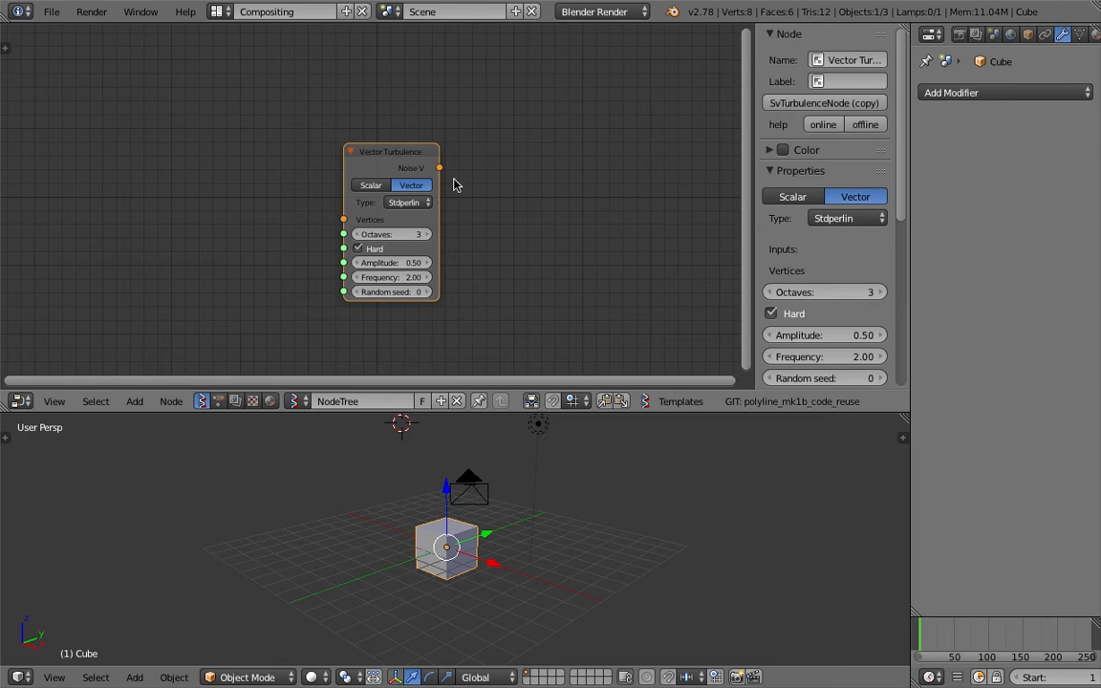
# - Make the node editor slightly taller and hide its properties sidebar
pyautogui.scroll(1, 497, 158)
pyautogui.moveTo(583, 390); pyautogui.dragTo(585, 410)
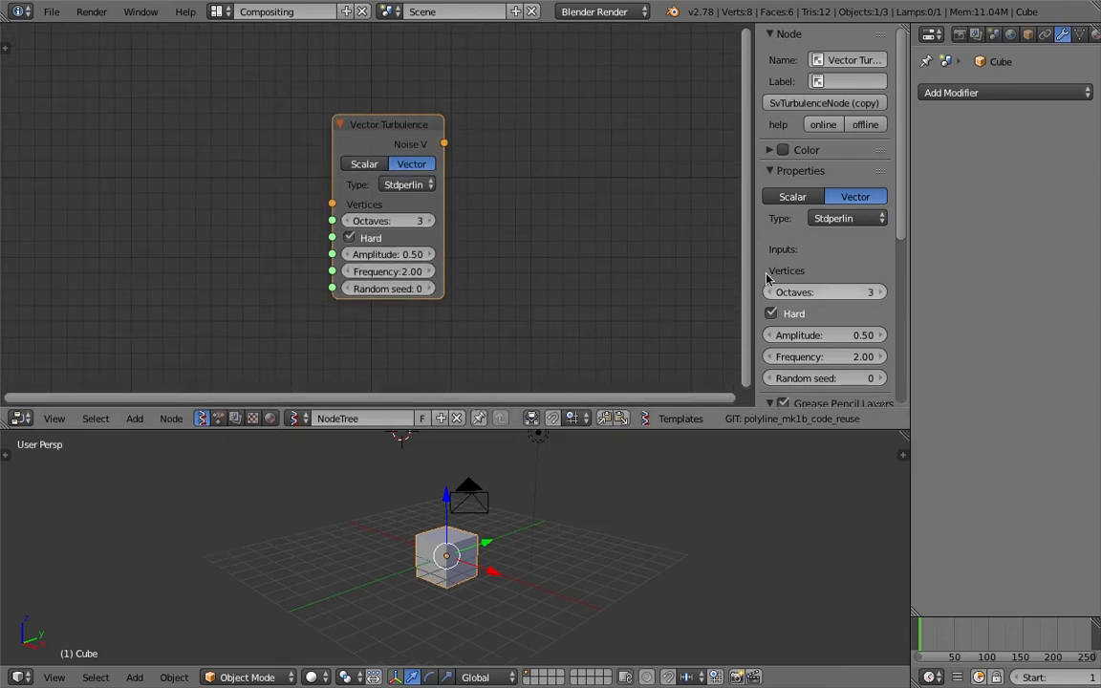
pyautogui.moveTo(755, 262); pyautogui.dragTo(761, 238)
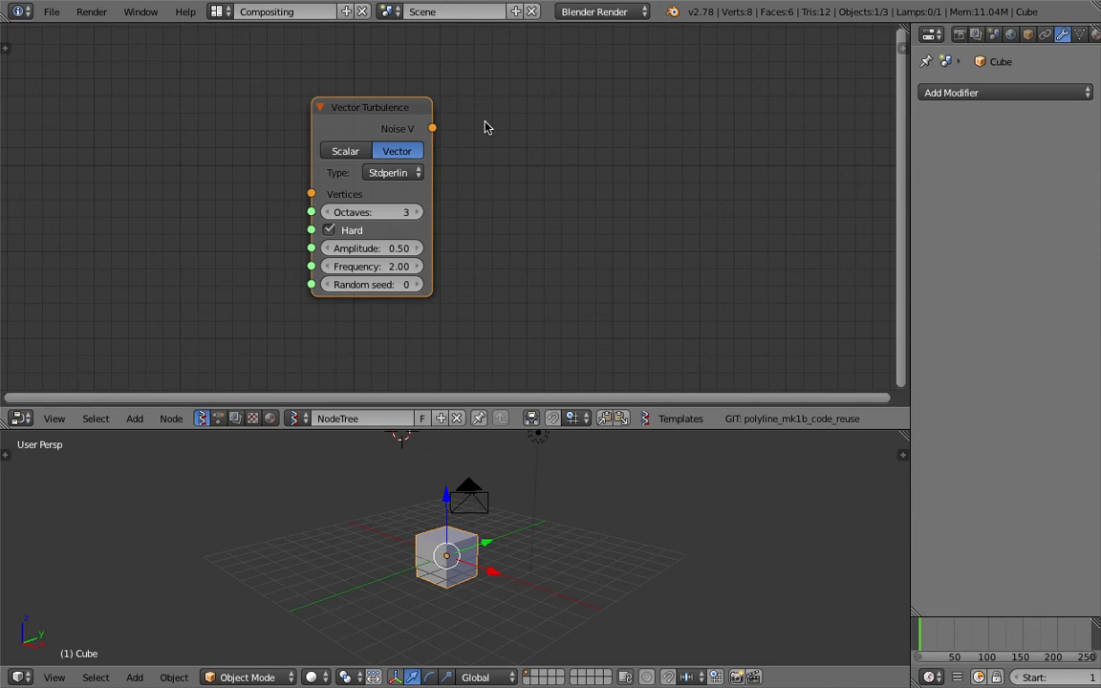
pyautogui.press('XF86MonBrightnessDown')
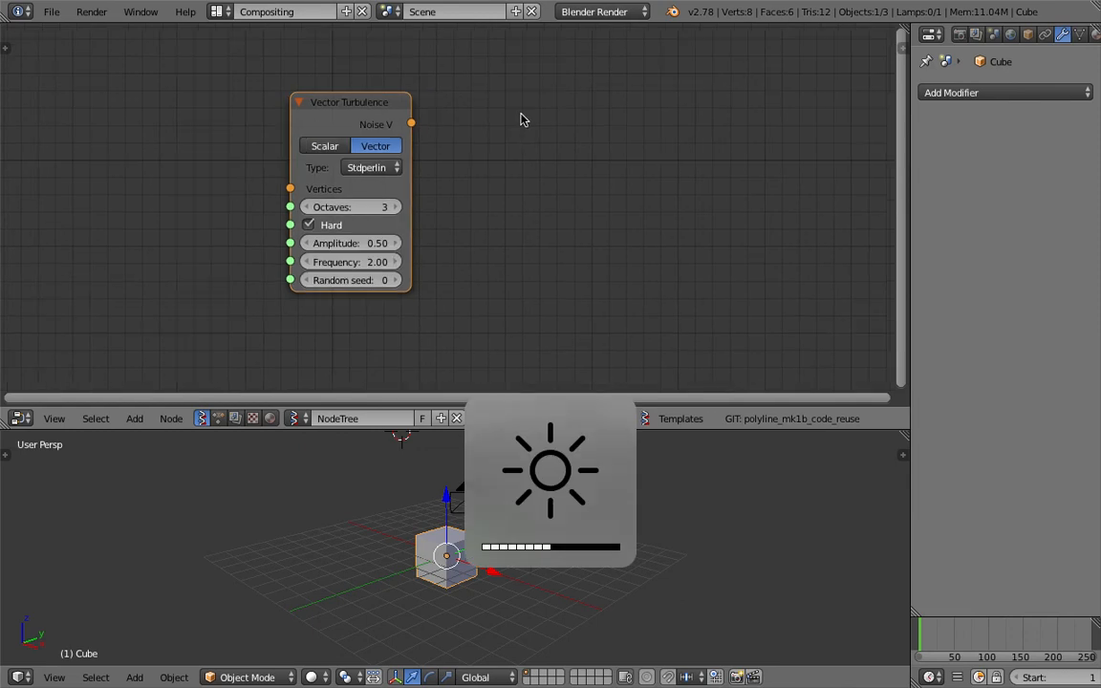
# - Add a Vector Noise MK2 node beside the Vector Turbulence node
pyautogui.hotkey('shift', 'a')
pyautogui.click(523, 116)
pyautogui.write('vector noise')
pyautogui.press('Return')
pyautogui.click(484, 101)
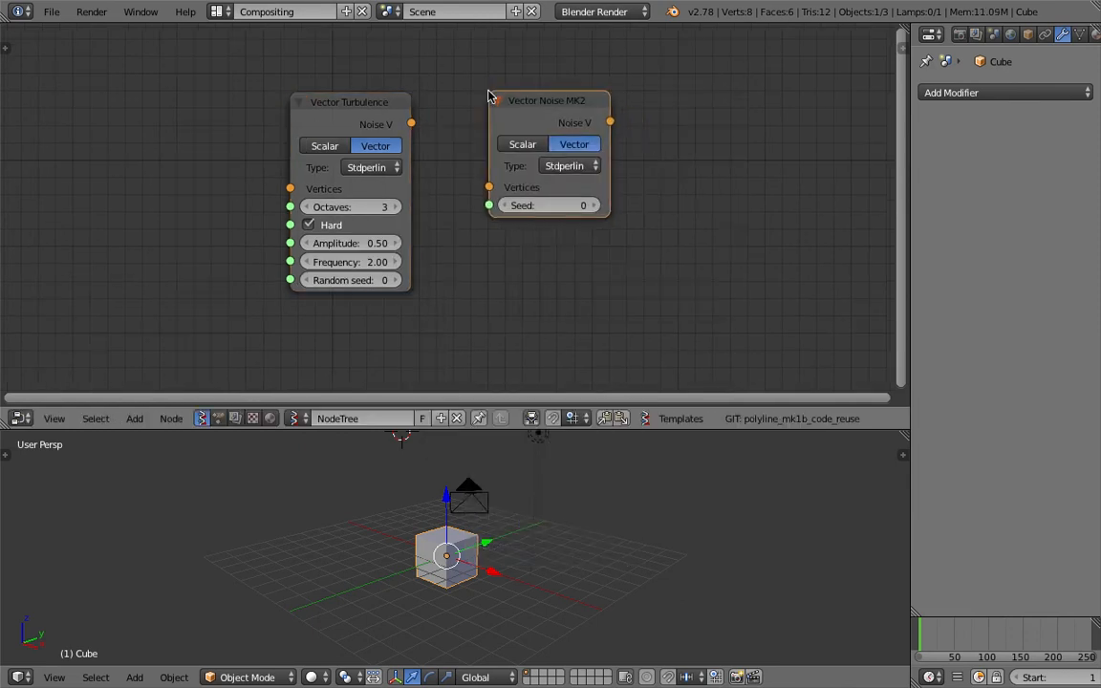
# - Add a Vector Fractal node and place it below the Vector Noise MK2 node
pyautogui.moveTo(681, 131); pyautogui.dragTo(631, 132, button='middle')
pyautogui.hotkey('shift', 'a')
pyautogui.click(632, 132)
pyautogui.write('vector')
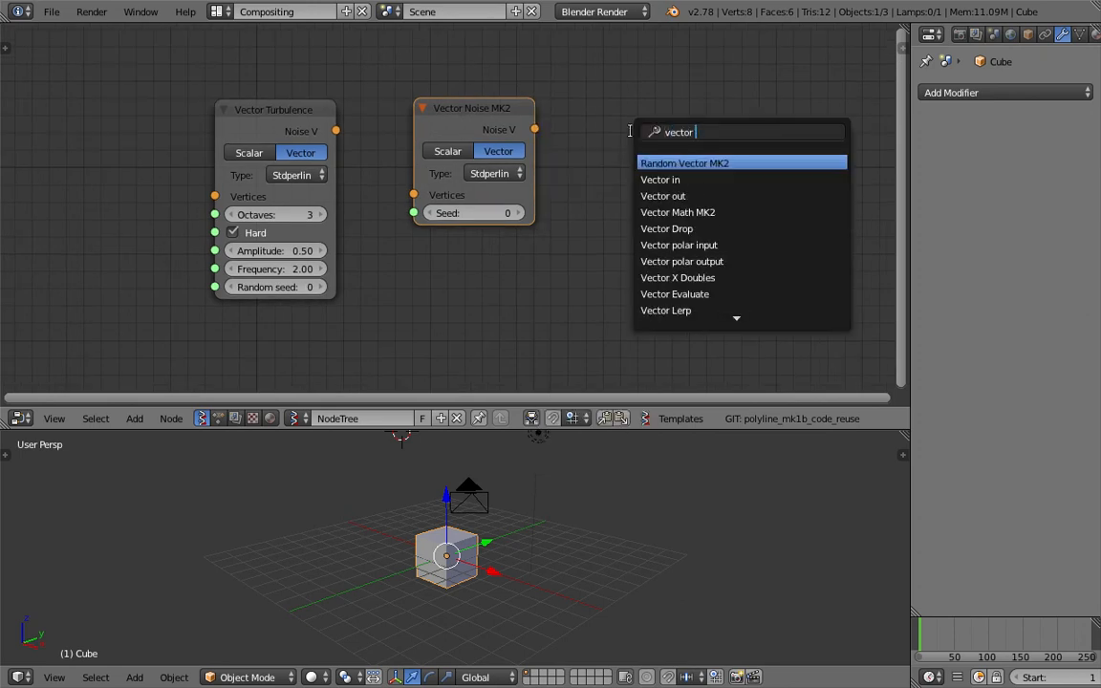
pyautogui.write(' fra')
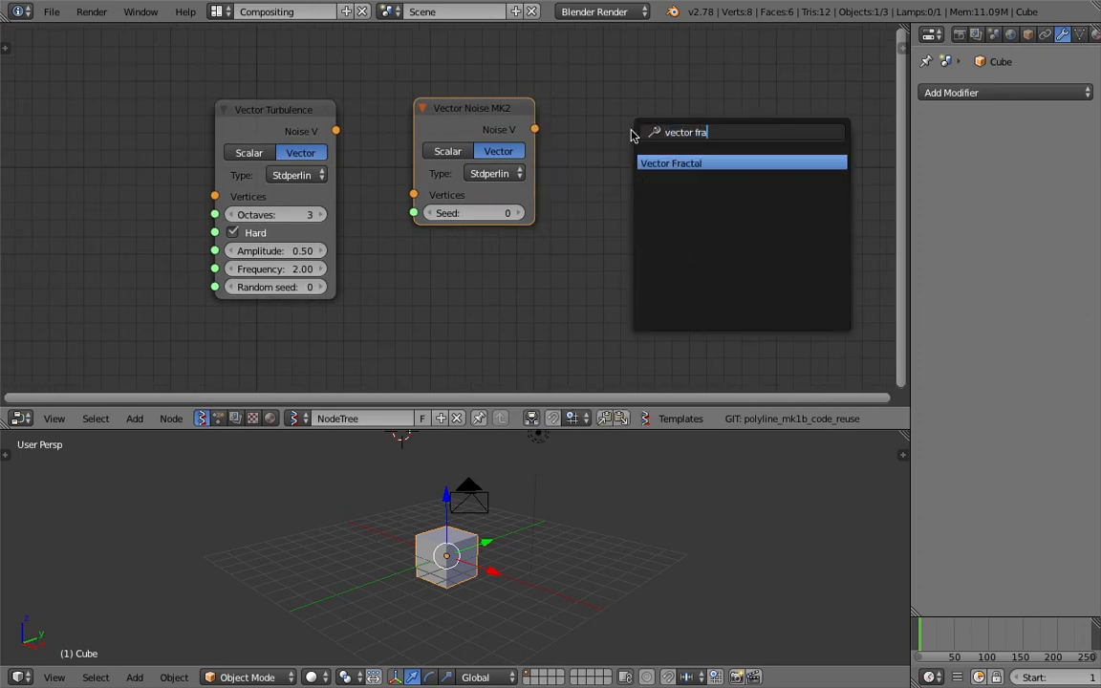
pyautogui.press('Return')
pyautogui.click(412, 236)
# - Enlarge the node editor and arrange Vector Noise MK2 above Vector Fractal, with Vector Turbulence to their right
pyautogui.moveTo(421, 430); pyautogui.dragTo(421, 468)
pyautogui.moveTo(280, 106); pyautogui.dragTo(644, 108)
pyautogui.moveTo(511, 121); pyautogui.dragTo(421, 126, button='middle')
pyautogui.click(400, 164)
pyautogui.click(387, 245)
pyautogui.moveTo(380, 101); pyautogui.dragTo(353, 85)
pyautogui.moveTo(417, 252); pyautogui.dragTo(389, 247)
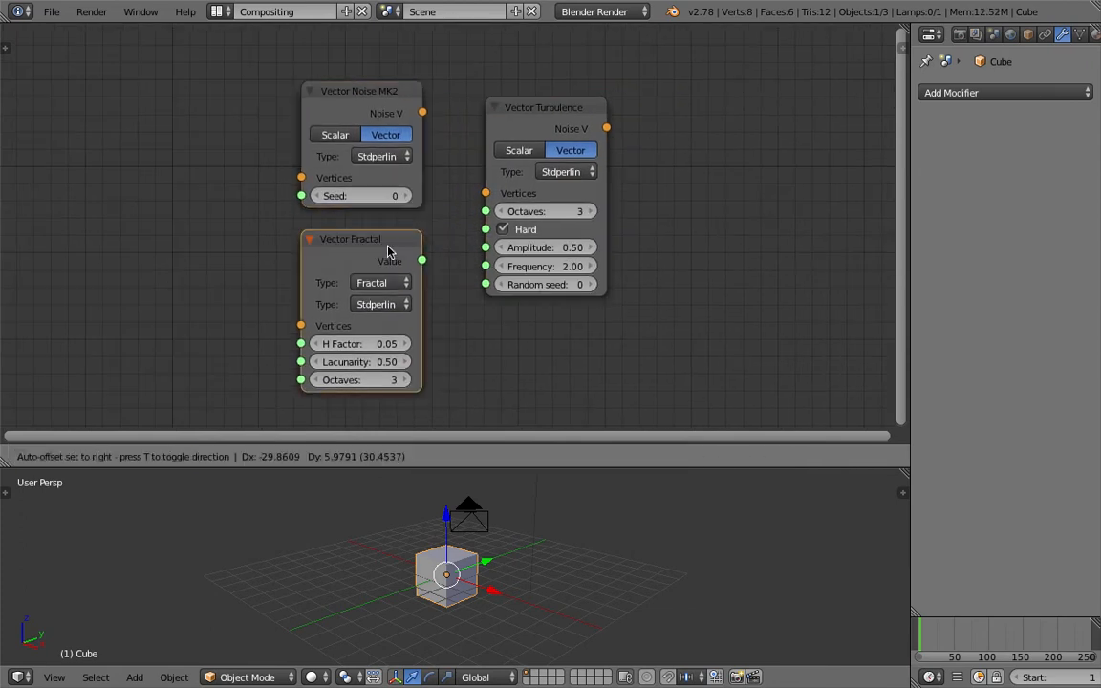
pyautogui.moveTo(417, 224); pyautogui.dragTo(444, 219, button='middle')
pyautogui.scroll(-1, 445, 225)
pyautogui.moveTo(249, 199); pyautogui.dragTo(259, 202, button='middle')
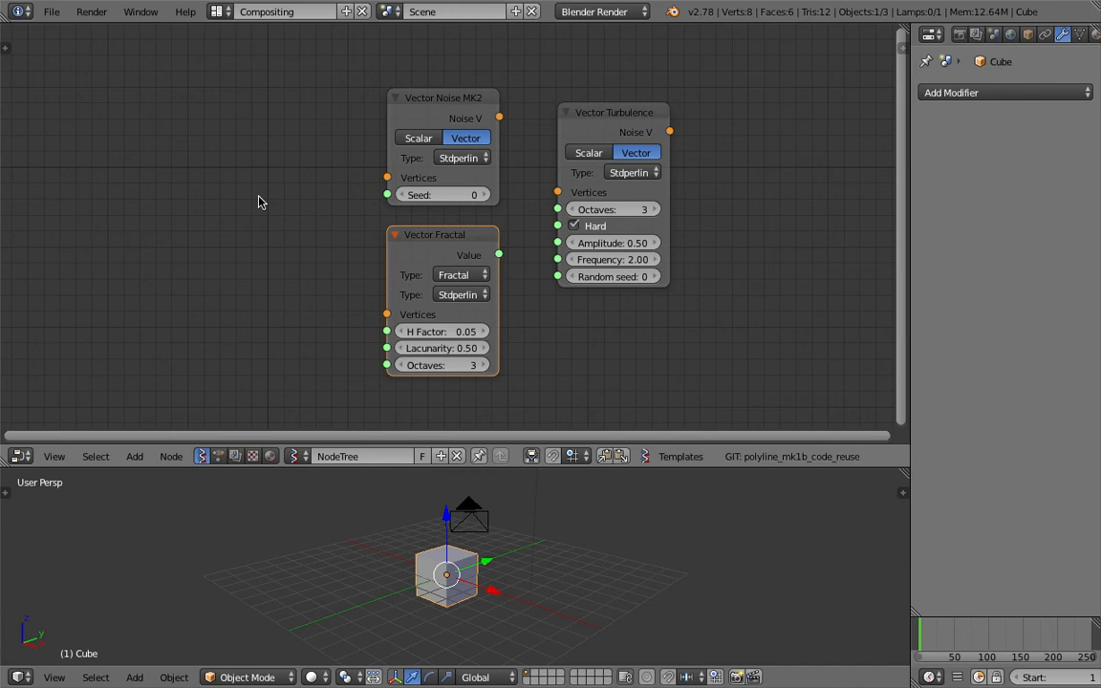
pyautogui.moveTo(253, 175); pyautogui.dragTo(244, 173, button='middle')
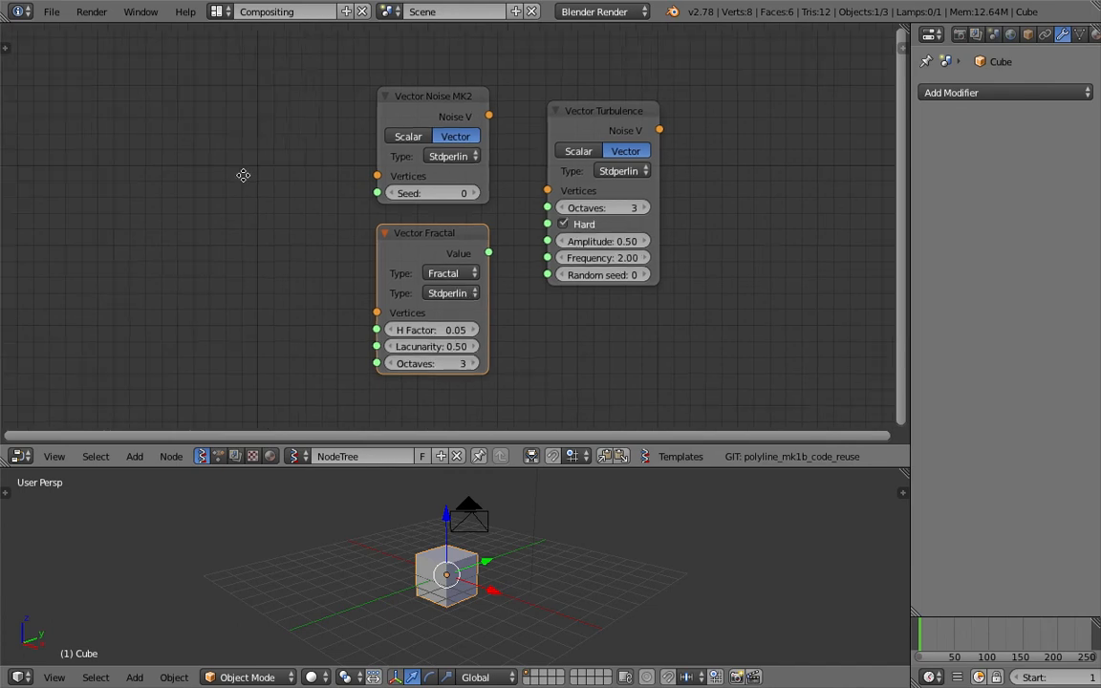
pyautogui.click(584, 112)
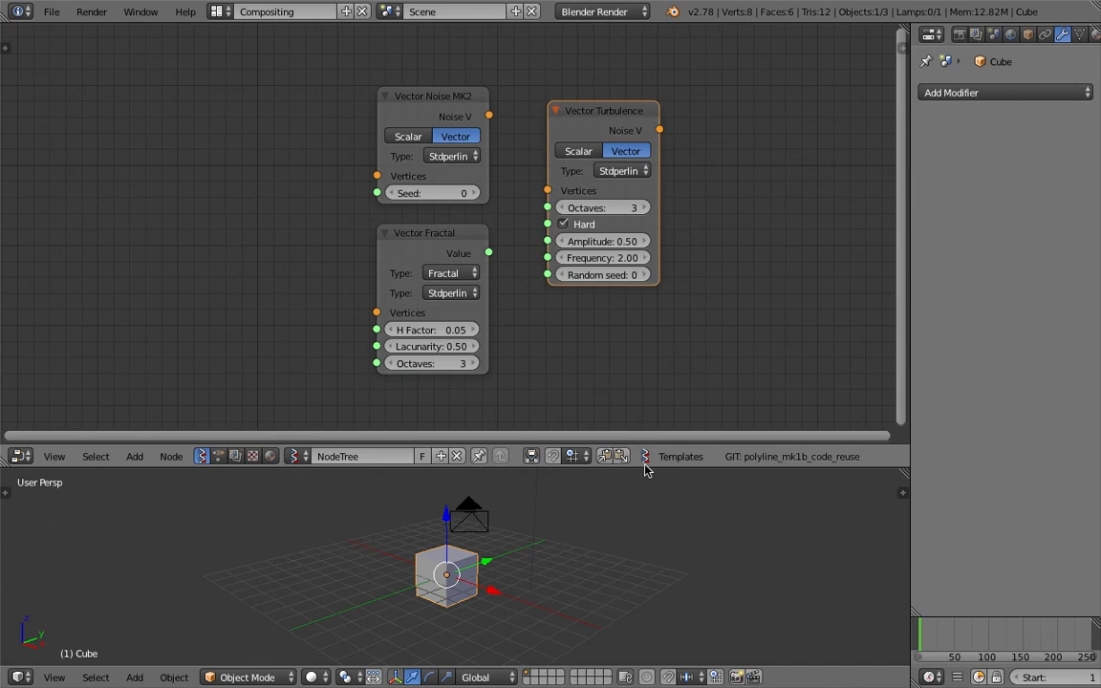
# - Delete all objects from the 3D scene and give the node editor more height
pyautogui.moveTo(627, 499); pyautogui.dragTo(576, 546, button='middle')
pyautogui.press('a')
pyautogui.press('a')
pyautogui.press('x')
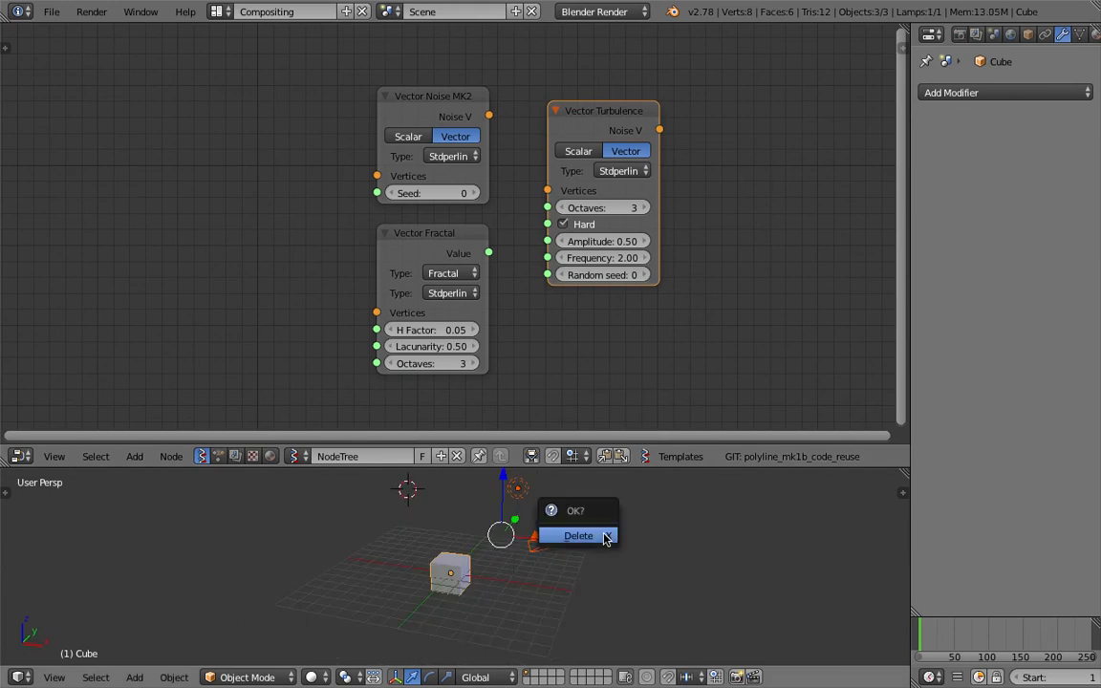
pyautogui.click(601, 536)
pyautogui.moveTo(598, 354)
pyautogui.mouseDown(button='middle')
pyautogui.moveTo(580, 319)
pyautogui.moveTo(593, 358)
pyautogui.mouseUp(button='middle')
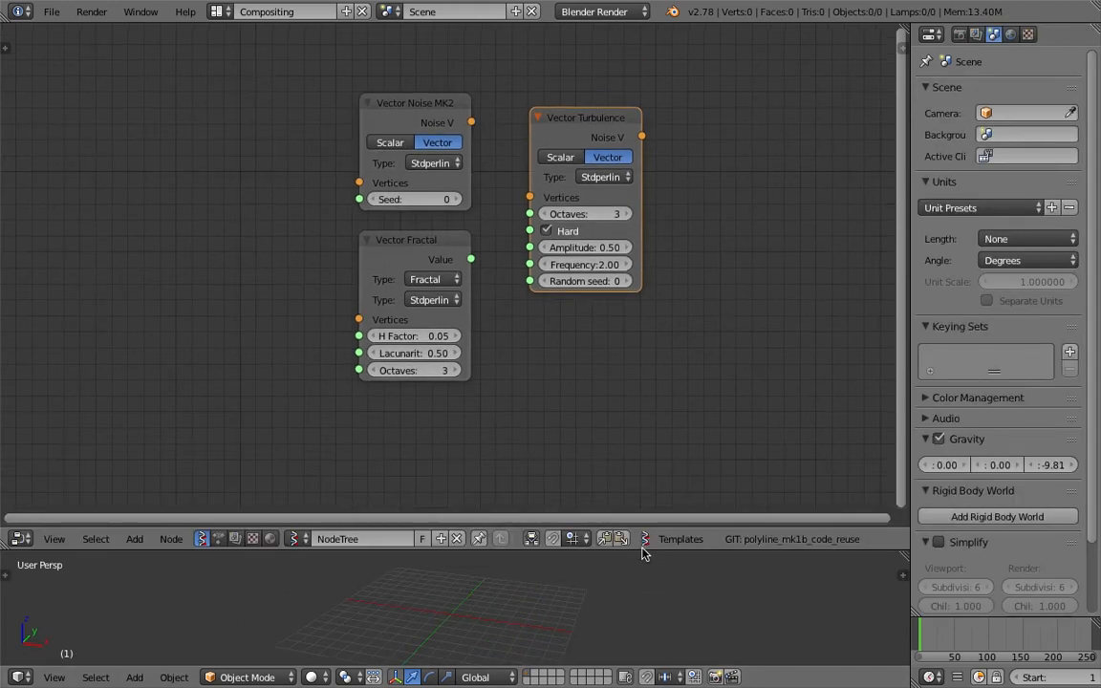
# - Save the file in the Desktop folder as vector_turbulance_001.blend
pyautogui.hotkey('ctrl', 's')
pyautogui.click(256, 75)
pyautogui.write('vector_tur')
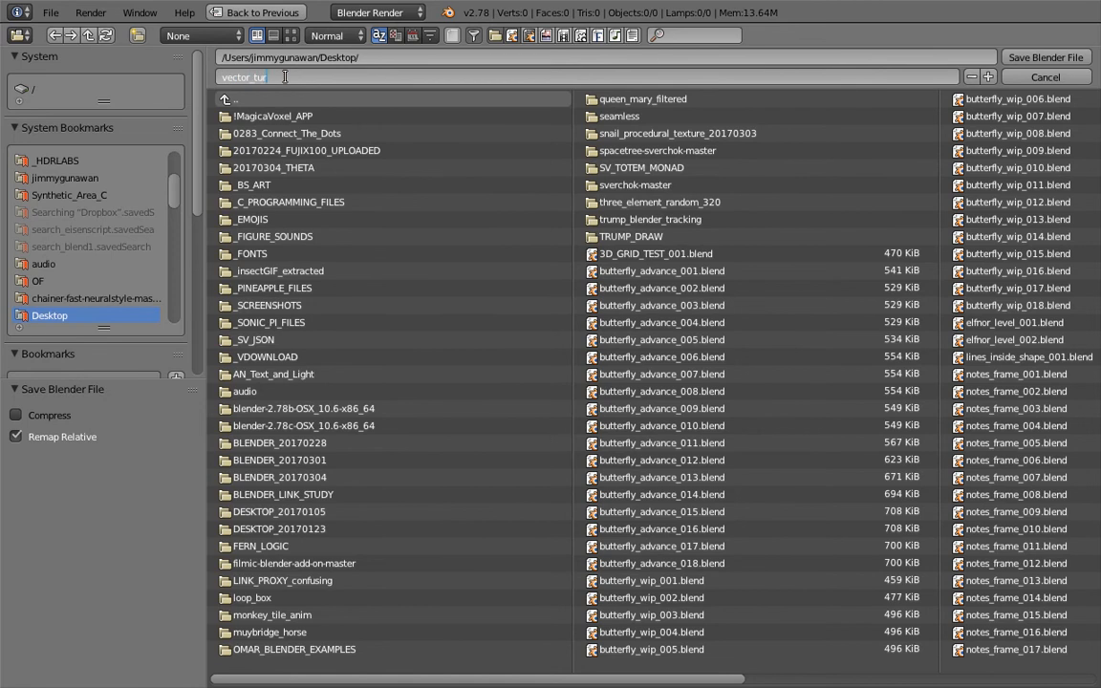
pyautogui.write('bulance_001')
pyautogui.press('Return')
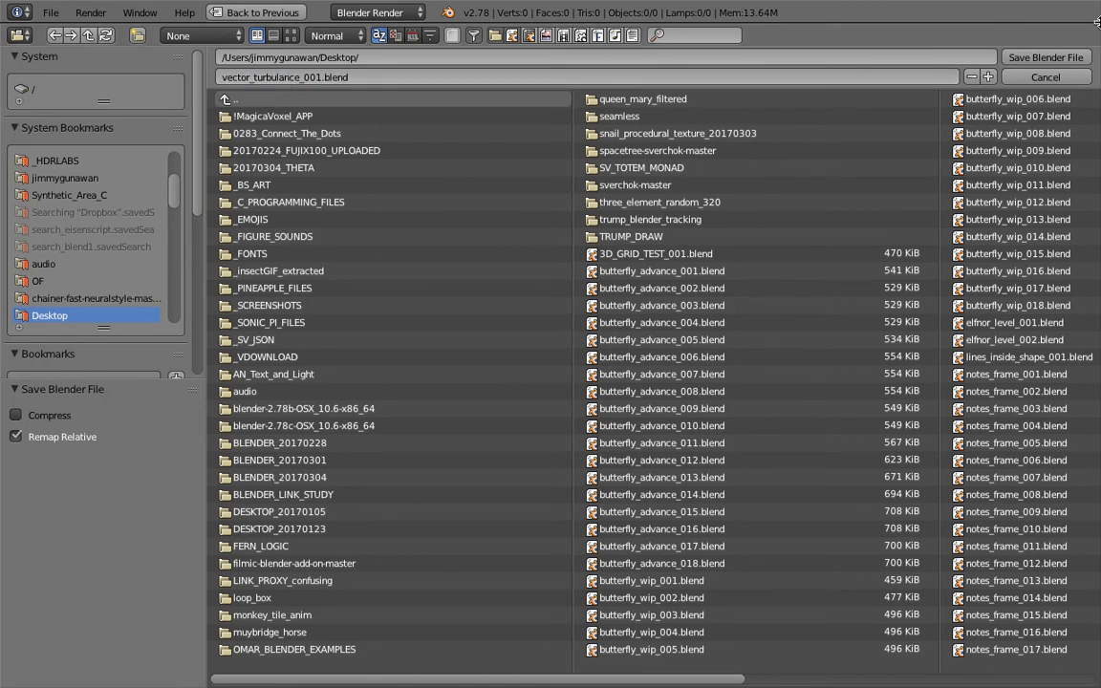
pyautogui.click(1058, 60)
# - Add a Line generator node in the empty space left of the Vector Noise MK2 node
pyautogui.moveTo(432, 124); pyautogui.dragTo(585, 111, button='middle')
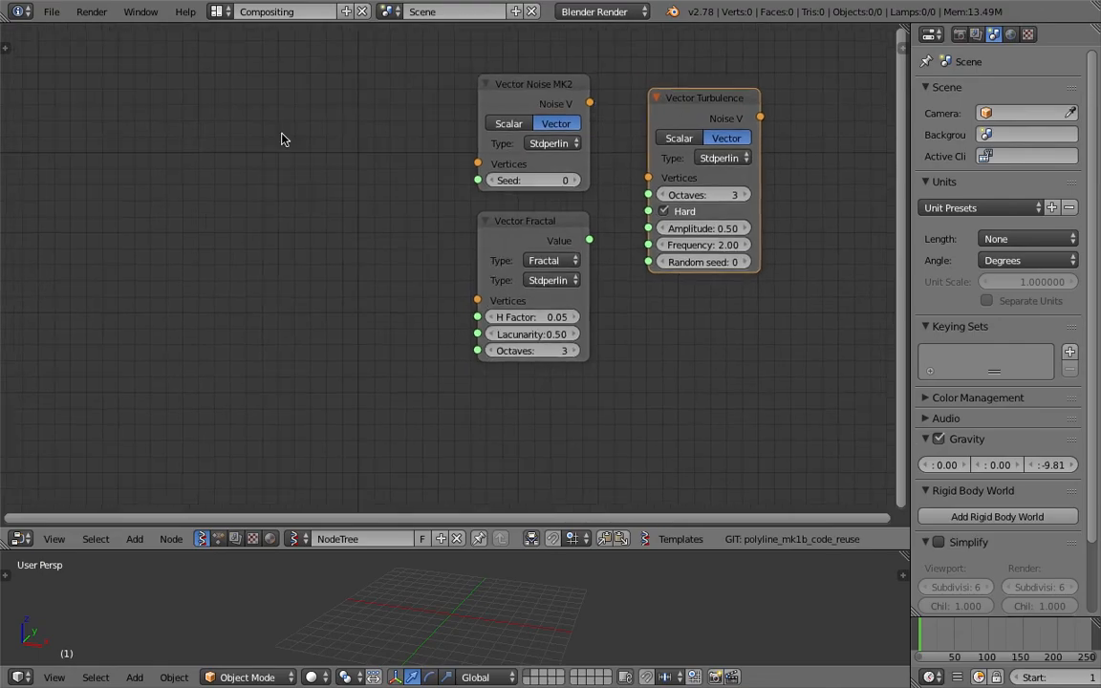
pyautogui.hotkey('shift', 'a')
pyautogui.moveTo(282, 155)
pyautogui.hotkey('shift', 'a')
pyautogui.moveTo(162, 205)
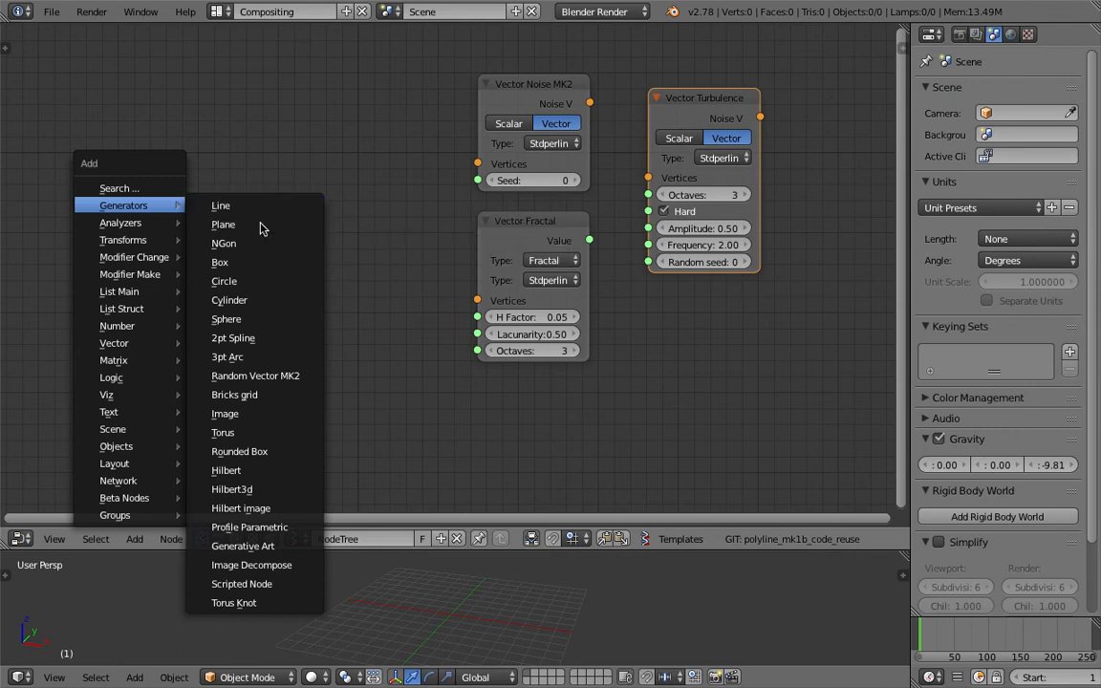
pyautogui.click(259, 210)
pyautogui.click(163, 143)
# - Spread out the Vector Turbulence, Vector Fractal and Vector Noise MK2 nodes to free space at the upper right
pyautogui.moveTo(285, 147); pyautogui.dragTo(287, 166, button='middle')
pyautogui.moveTo(674, 129); pyautogui.dragTo(634, 303)
pyautogui.moveTo(575, 254); pyautogui.dragTo(507, 317)
pyautogui.moveTo(497, 117); pyautogui.dragTo(406, 123)
# - Add a Viewer Draw node above the Vector Turbulence node
pyautogui.moveTo(651, 104); pyautogui.dragTo(642, 94, button='middle')
pyautogui.hotkey('shift', 'a')
pyautogui.click(632, 77)
pyautogui.write('view')
pyautogui.press('Return')
pyautogui.click(607, 78)
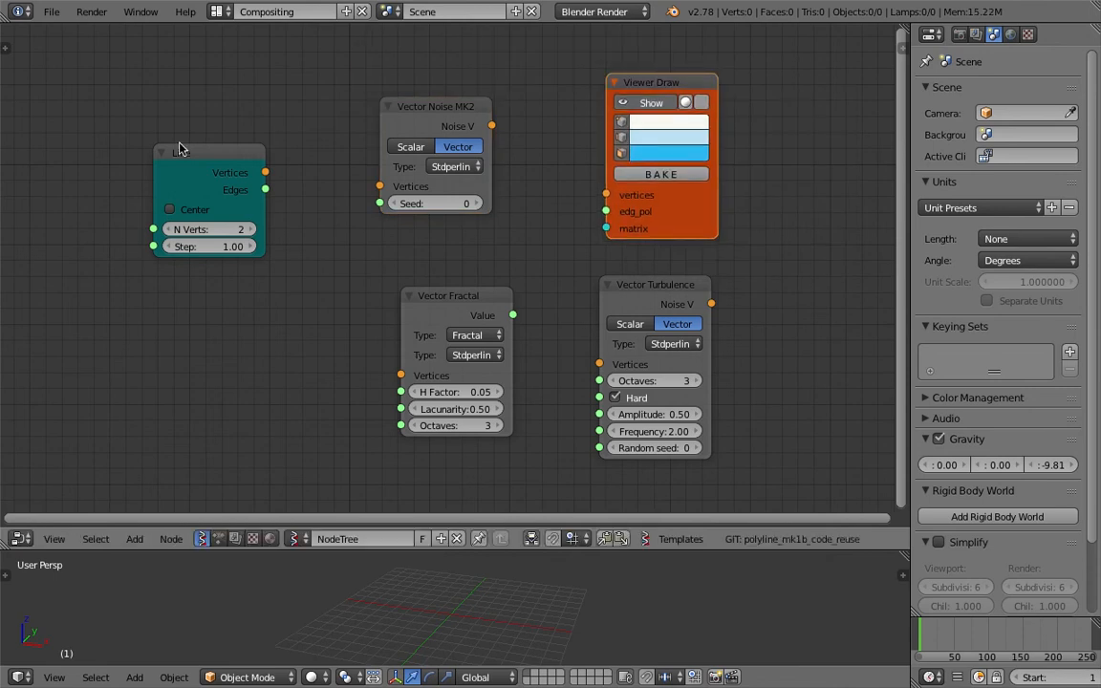
# - Move the Line node further left and connect its Vertices output to the Viewer Draw vertices input
pyautogui.moveTo(287, 174); pyautogui.dragTo(290, 154, button='middle')
pyautogui.moveTo(268, 154); pyautogui.dragTo(266, 137)
pyautogui.moveTo(245, 136); pyautogui.dragTo(179, 132)
pyautogui.moveTo(264, 72); pyautogui.dragTo(270, 85, button='middle')
pyautogui.moveTo(205, 163)
pyautogui.mouseDown()
pyautogui.moveTo(538, 172)
pyautogui.moveTo(613, 189)
pyautogui.mouseUp()
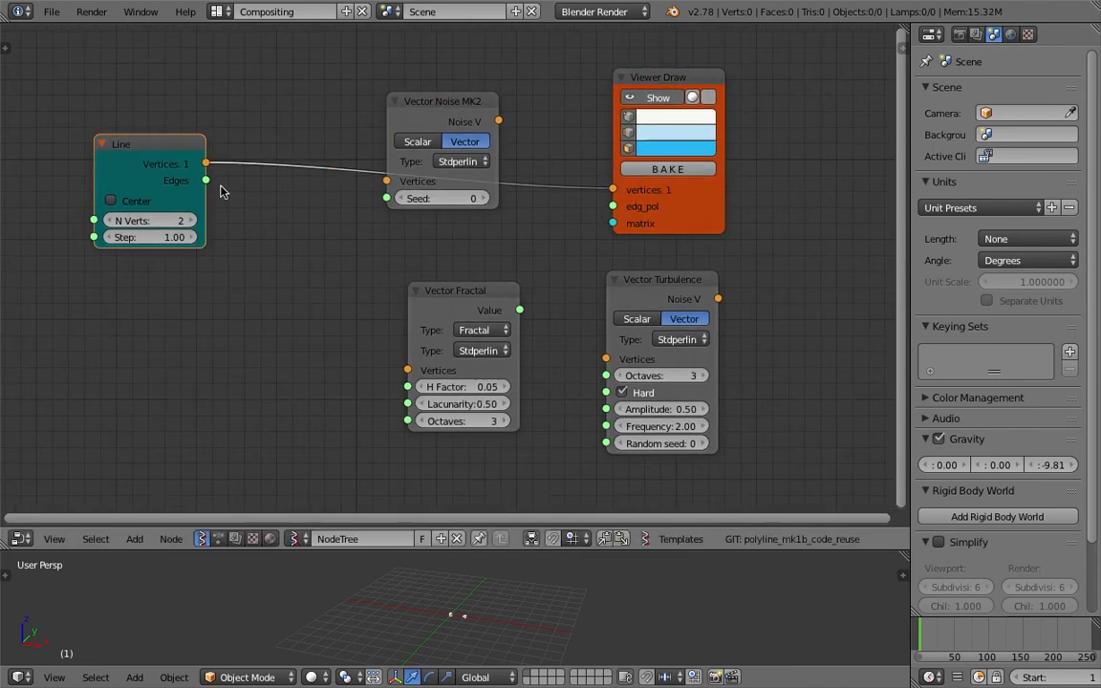
# - Set the Line node's N Verts to 7 and make the 3D view taller
pyautogui.moveTo(170, 221); pyautogui.dragTo(196, 221)
pyautogui.moveTo(521, 612); pyautogui.dragTo(585, 608, button='middle')
pyautogui.moveTo(588, 550); pyautogui.dragTo(588, 511)
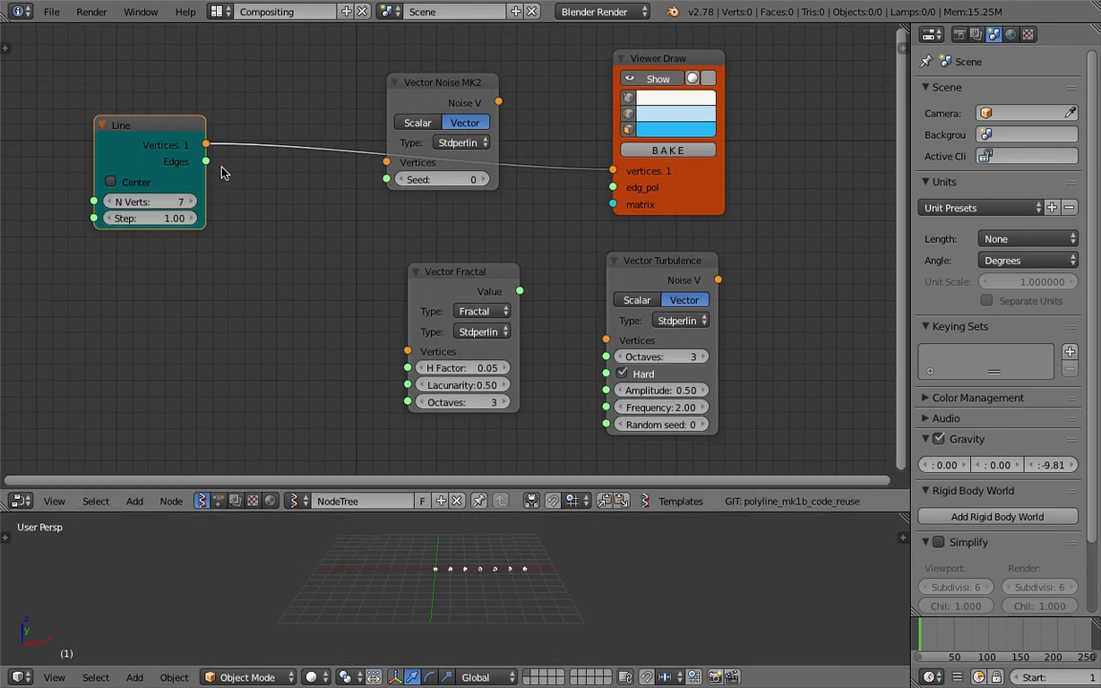
# - Connect the Line node's Edges output to the Viewer Draw edg_pol input and set N Verts to 12
pyautogui.moveTo(206, 162); pyautogui.dragTo(613, 188)
pyautogui.scroll(2, 592, 568)
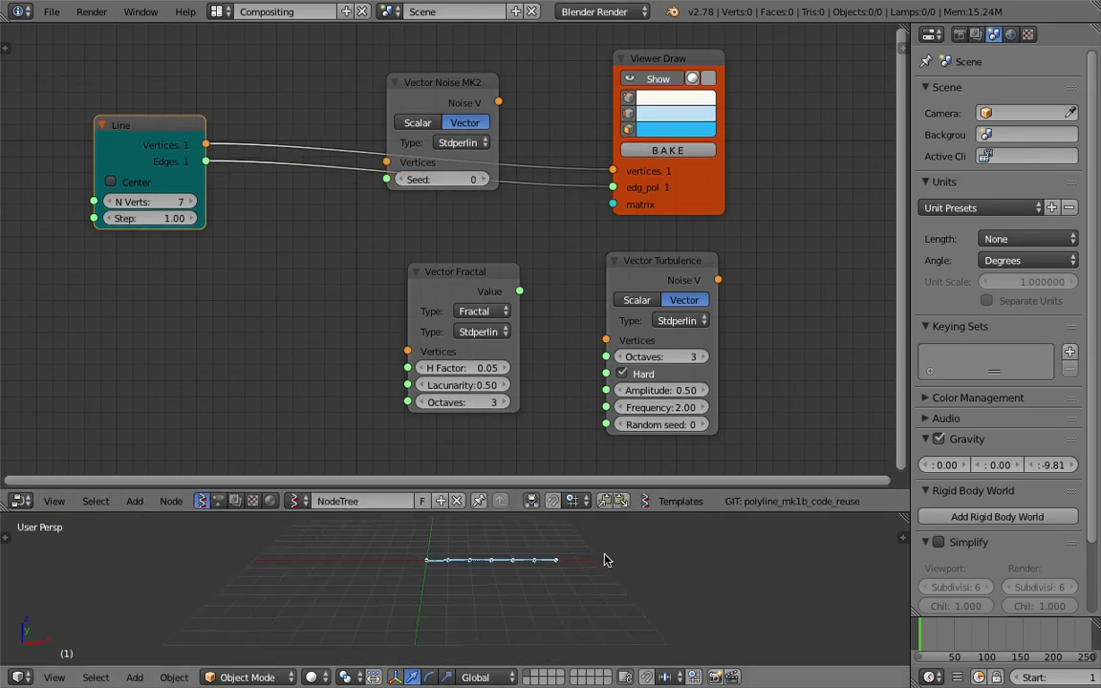
pyautogui.moveTo(191, 204); pyautogui.dragTo(218, 203)
pyautogui.keyDown('shift'); pyautogui.moveTo(722, 593); pyautogui.dragTo(668, 607, button='middle'); pyautogui.keyUp('shift')
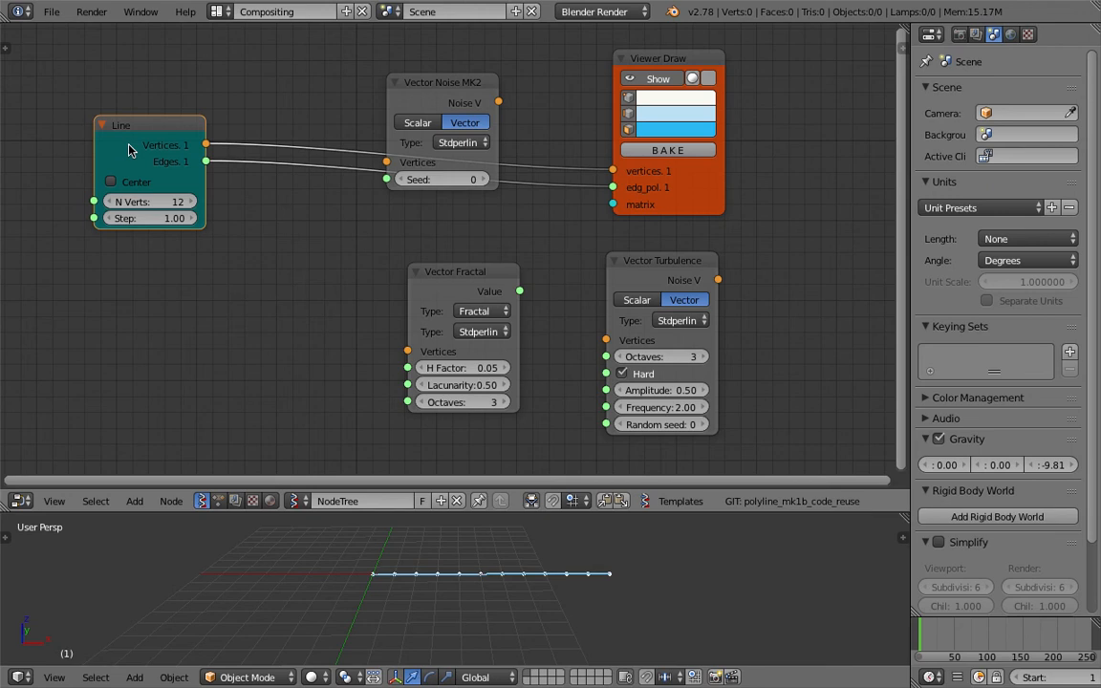
# - Reposition the Line node further left and reduce its N Verts to 10
pyautogui.moveTo(128, 150); pyautogui.dragTo(150, 142)
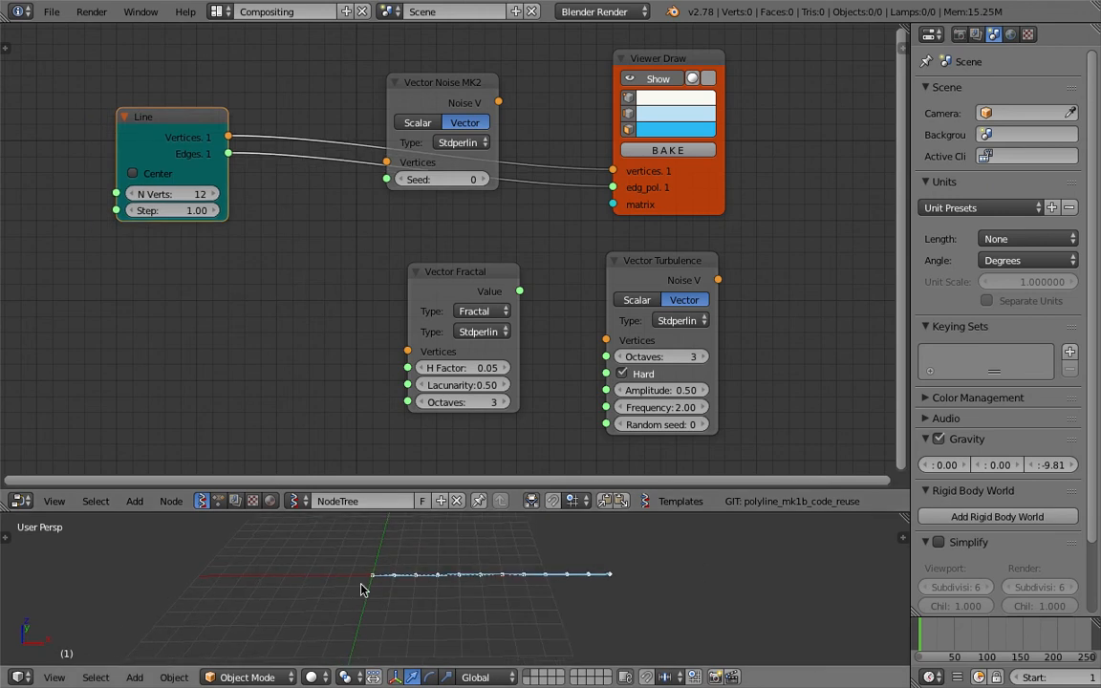
pyautogui.moveTo(138, 160); pyautogui.dragTo(159, 136, button='middle')
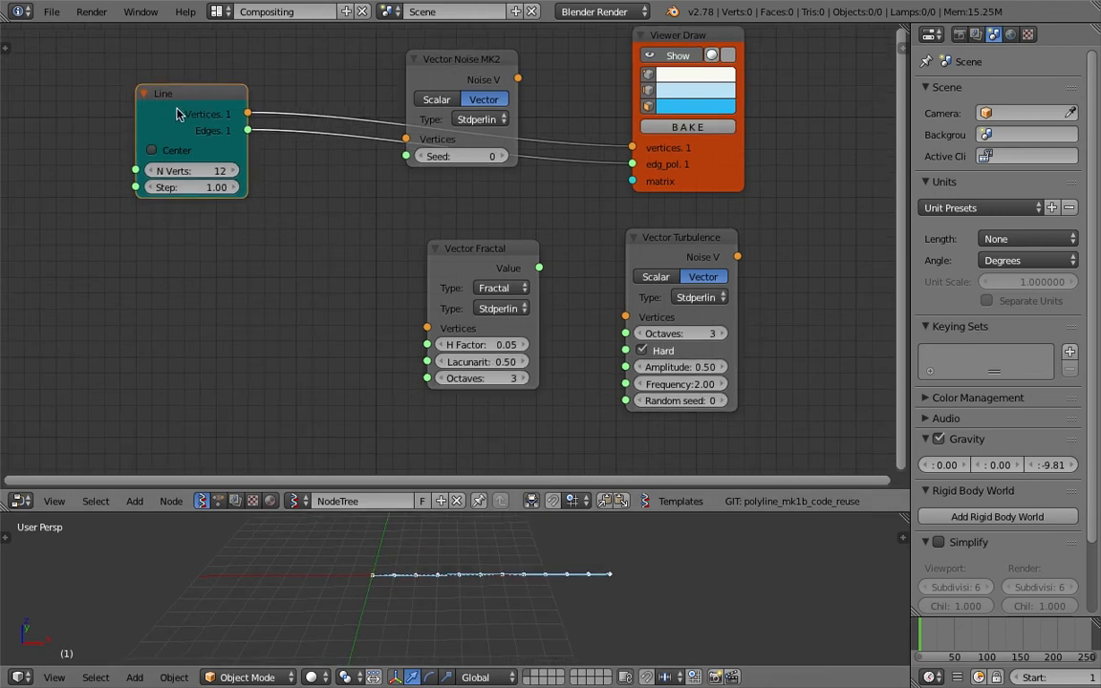
pyautogui.moveTo(177, 112); pyautogui.dragTo(105, 133)
pyautogui.moveTo(146, 192); pyautogui.dragTo(140, 192)
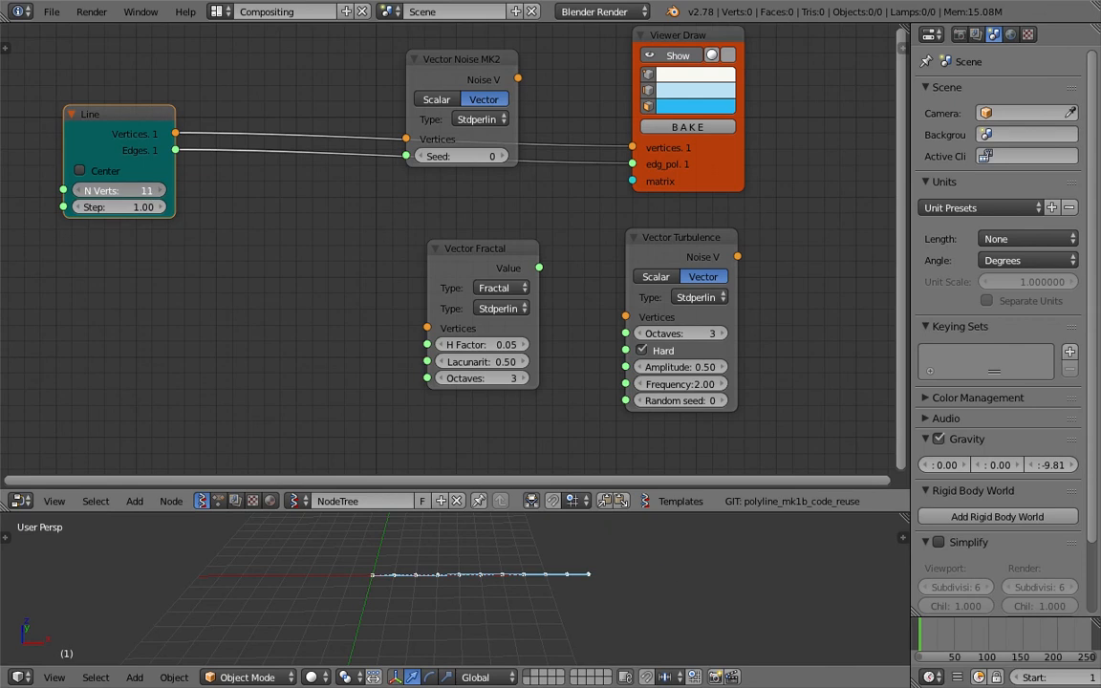
pyautogui.moveTo(391, 575); pyautogui.dragTo(387, 582, button='middle')
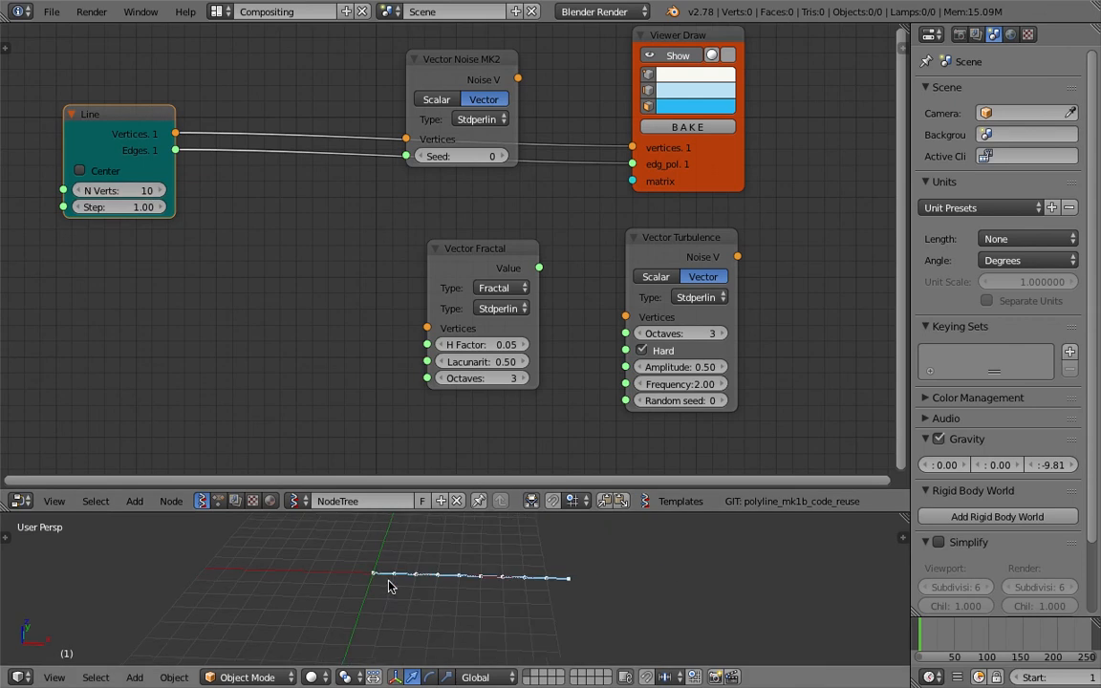
# - Add a Stethoscope MK2 node below the Line node and feed it the Line node's Vertices output
pyautogui.moveTo(269, 268); pyautogui.dragTo(287, 262, button='middle')
pyautogui.press('space')
pyautogui.write('ste')
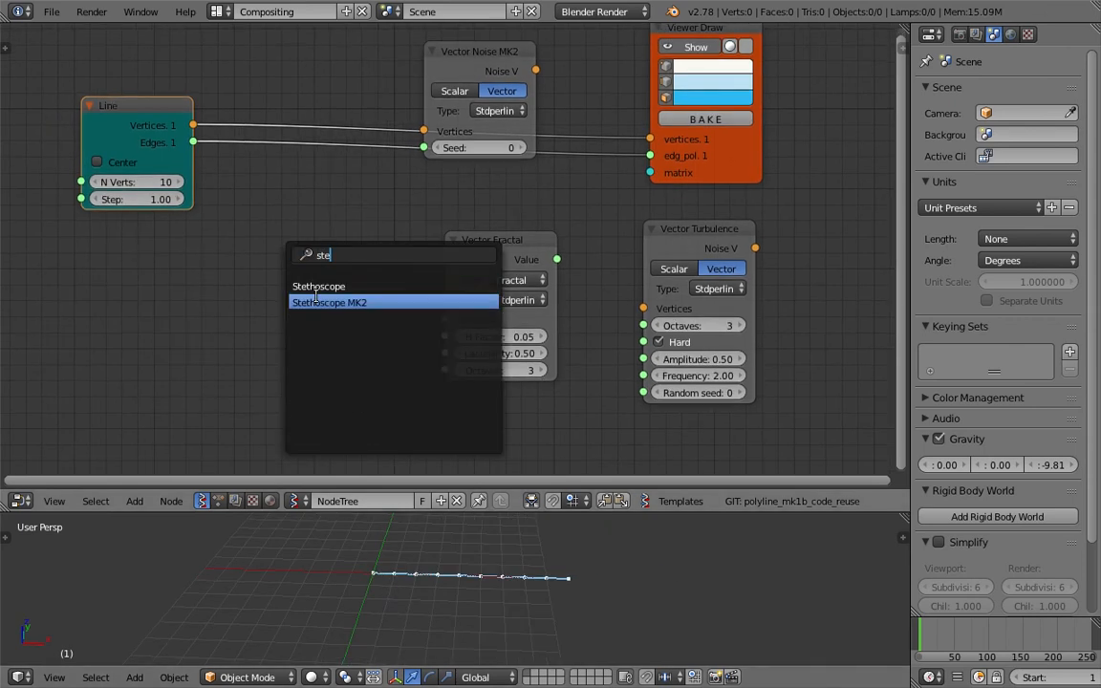
pyautogui.click(320, 302)
pyautogui.click(243, 205)
pyautogui.moveTo(193, 126); pyautogui.dragTo(243, 329)
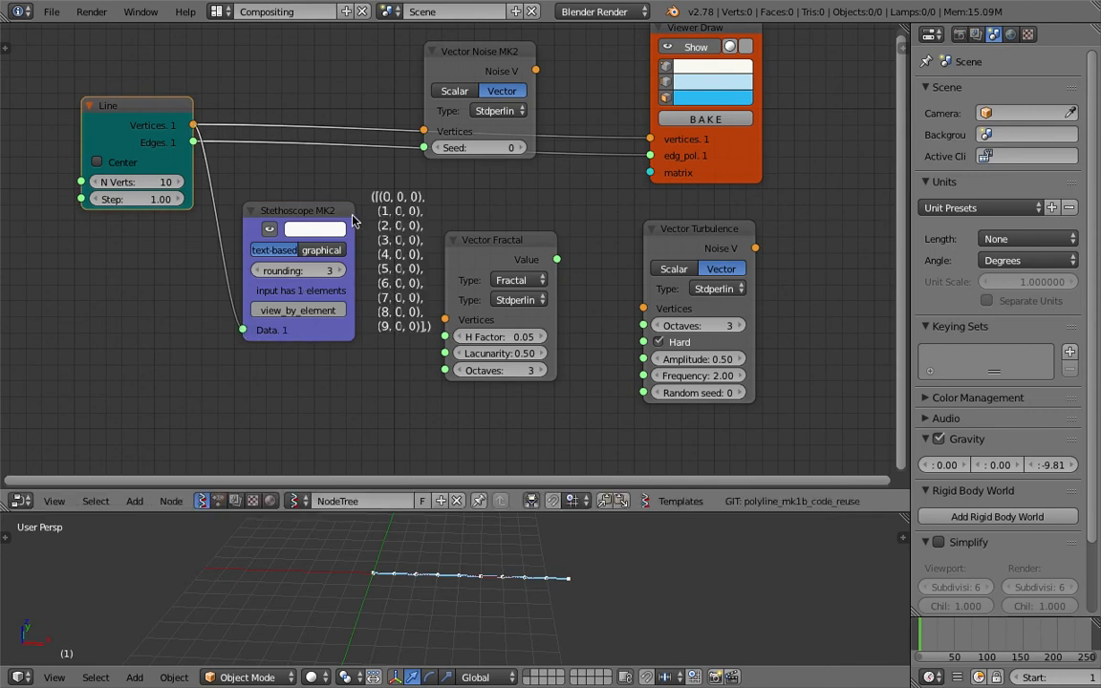
# - Examine the listed vertex coordinates and set the Line node's Step to 0.88
pyautogui.scroll(3, 352, 220)
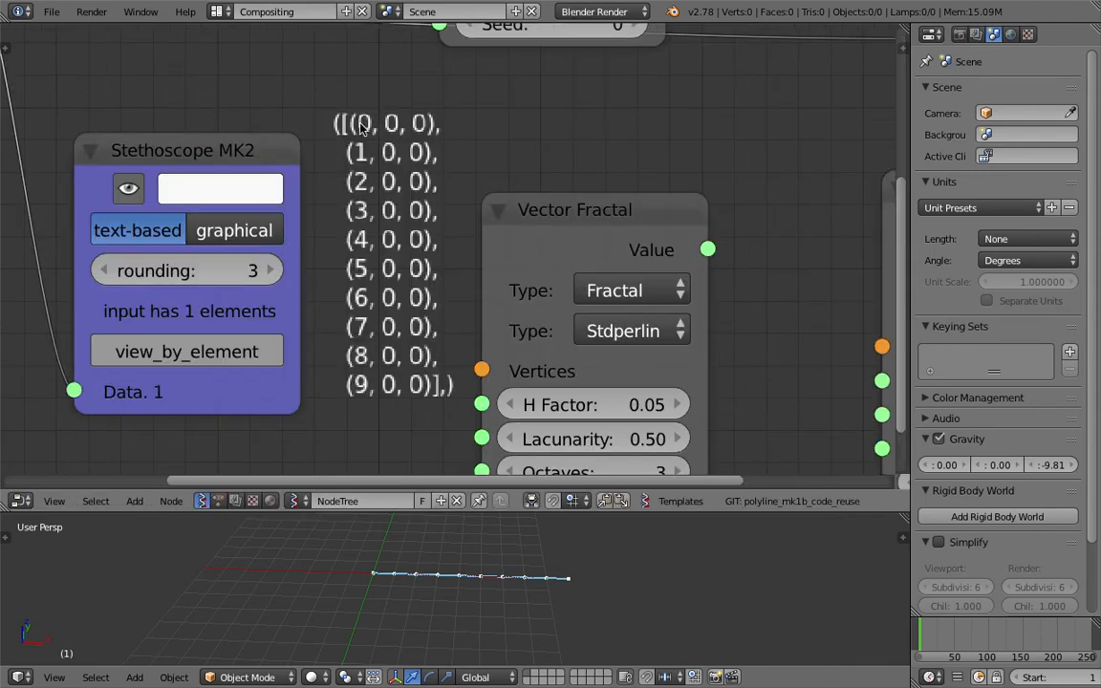
pyautogui.scroll(-3, 208, 210)
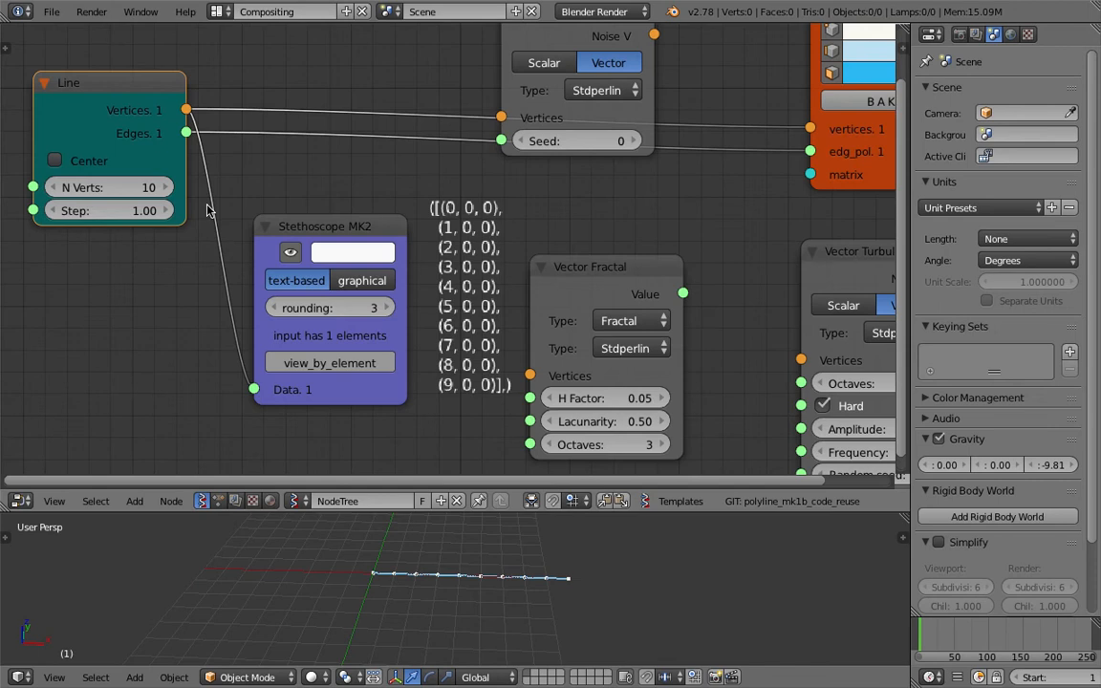
pyautogui.moveTo(143, 212); pyautogui.dragTo(130, 211)
pyautogui.click(291, 229)
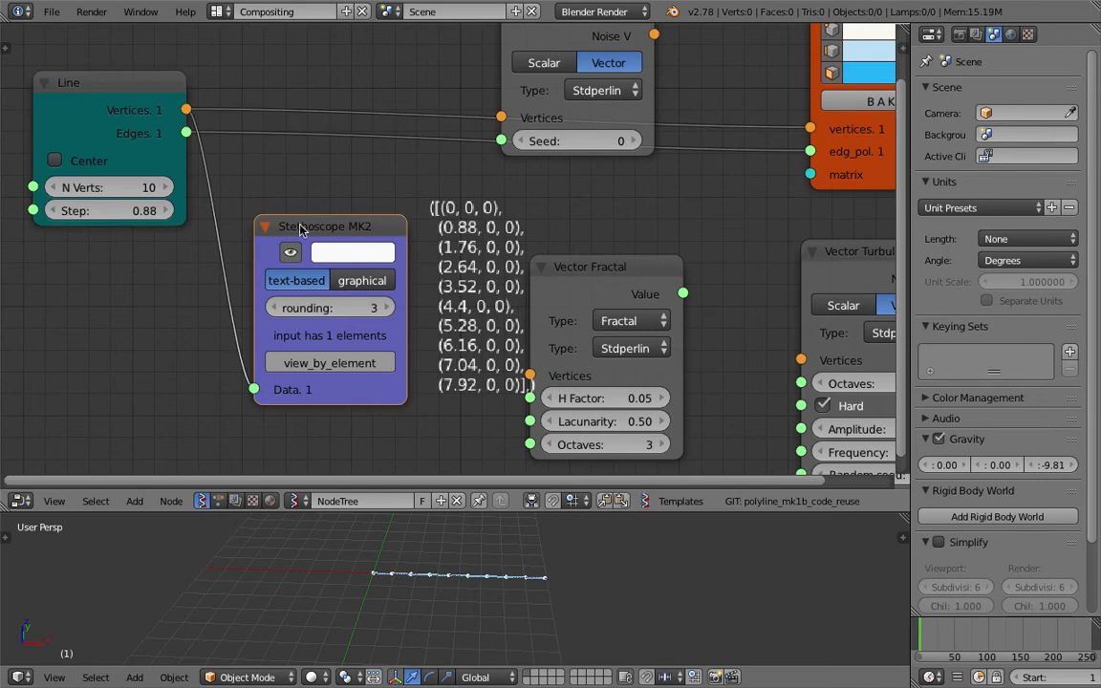
# - Delete the Stethoscope MK2 node and route the Line vertices through Vector Noise MK2 into Viewer Draw's vertices input
pyautogui.press('x')
pyautogui.scroll(-3, 300, 230)
pyautogui.moveTo(128, 149); pyautogui.dragTo(304, 120)
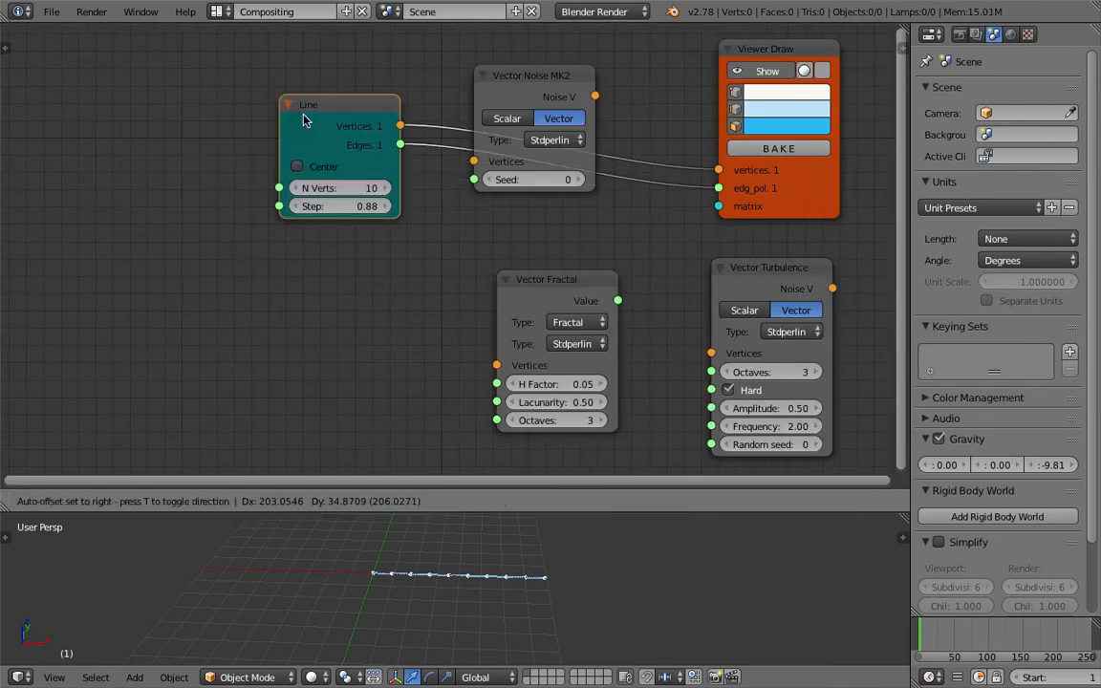
# - Save over the current blend file and enlarge the 3D view relative to the node editor
pyautogui.hotkey('ctrl', 's')
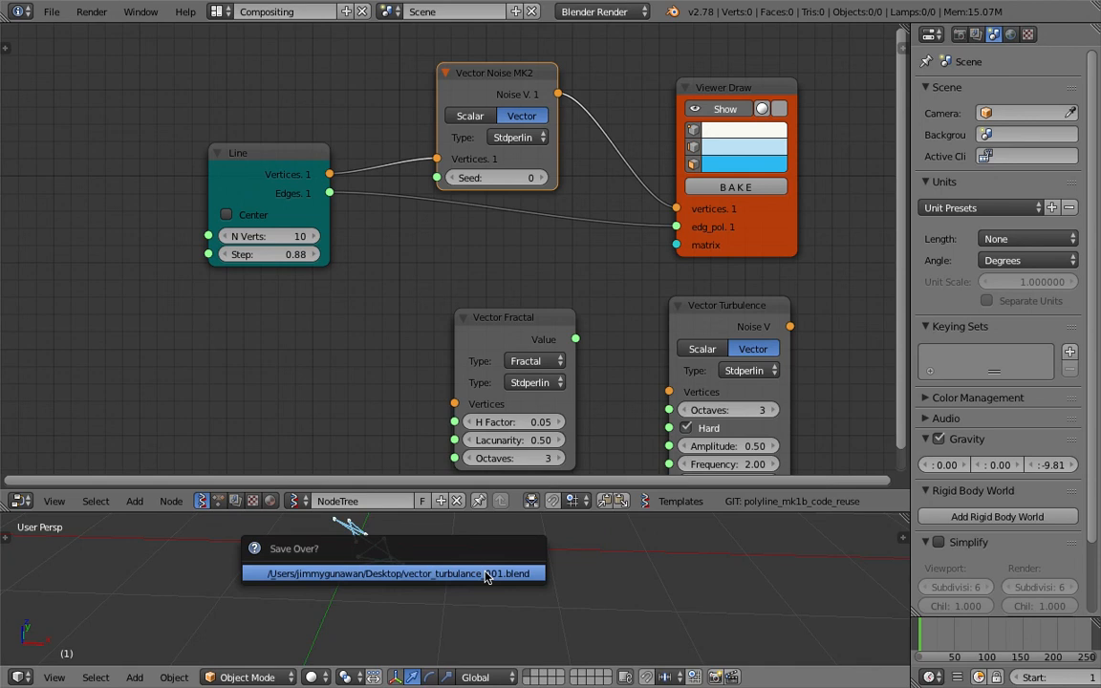
pyautogui.click(487, 580)
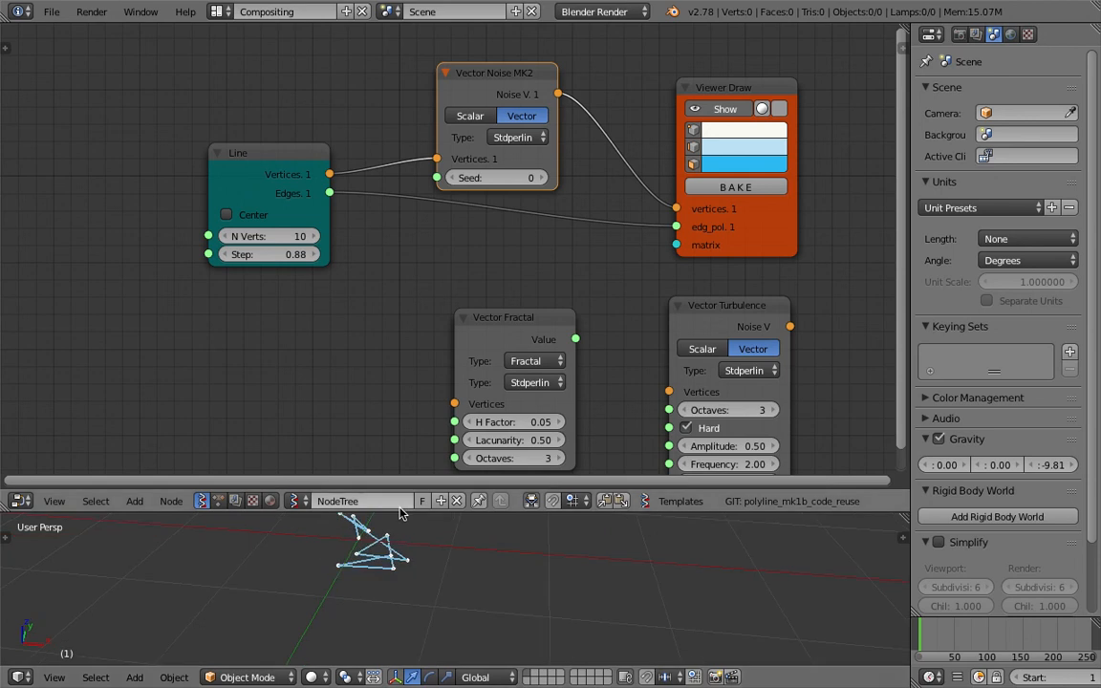
pyautogui.moveTo(400, 511); pyautogui.dragTo(401, 361)
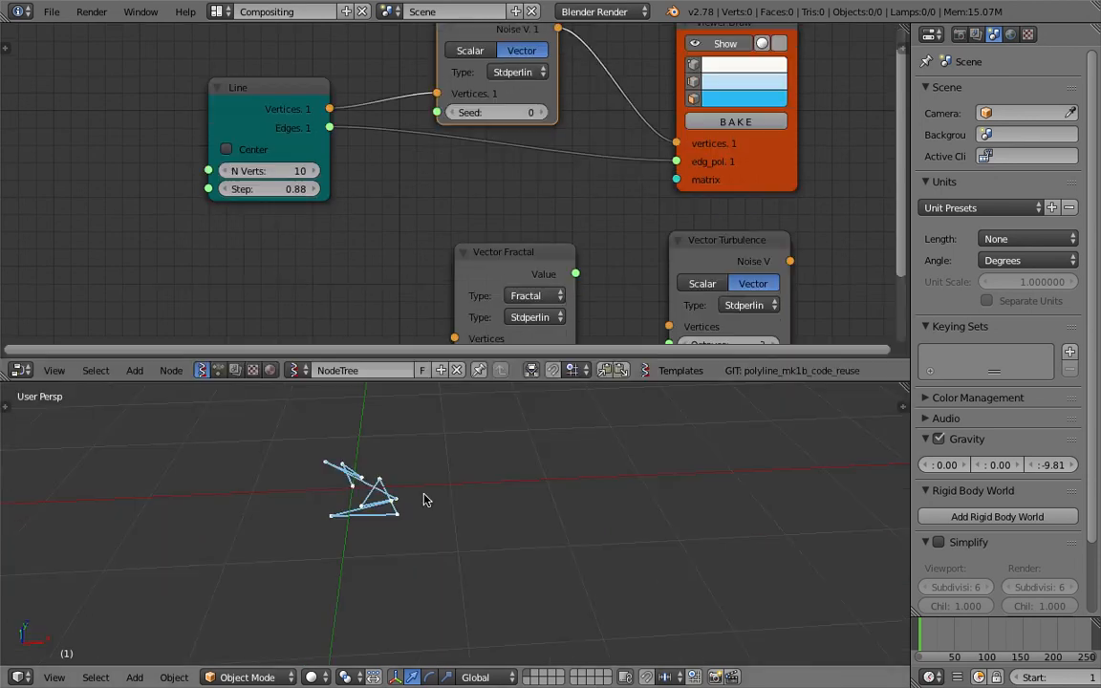
# - Set the Line node's Step to 0.13 and save over the blend file
pyautogui.moveTo(291, 189); pyautogui.dragTo(182, 189)
pyautogui.hotkey('ctrl', 's')
pyautogui.click(292, 185)
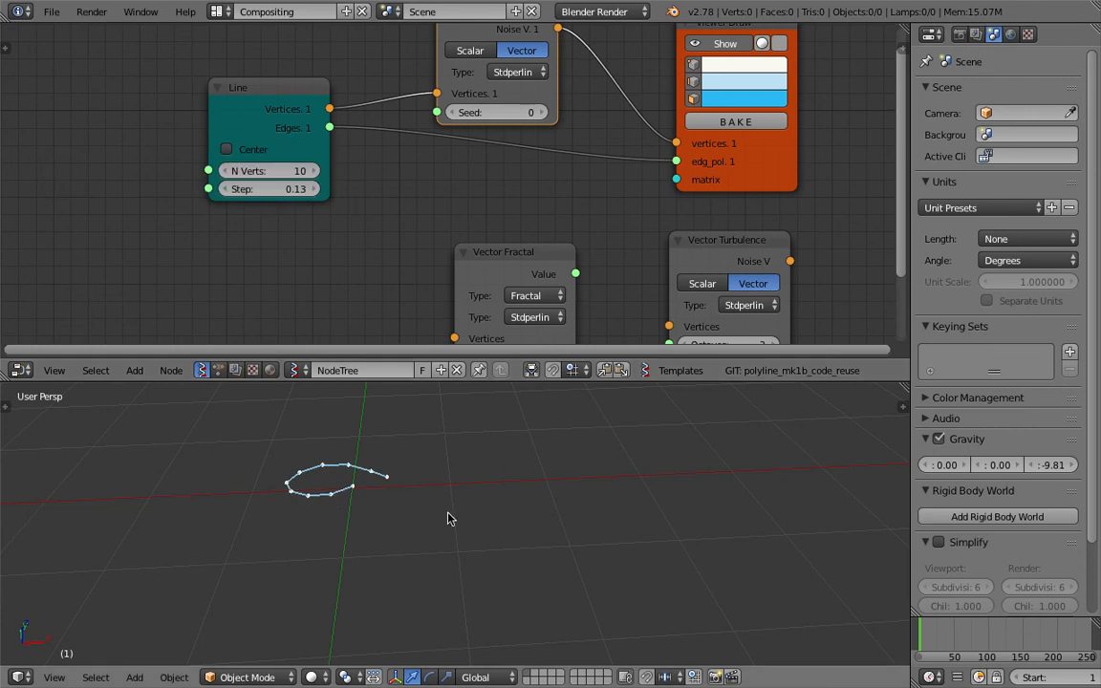
# - Spread out the node layout by moving the Line node further away from Vector Noise MK2
pyautogui.scroll(-2, 363, 215)
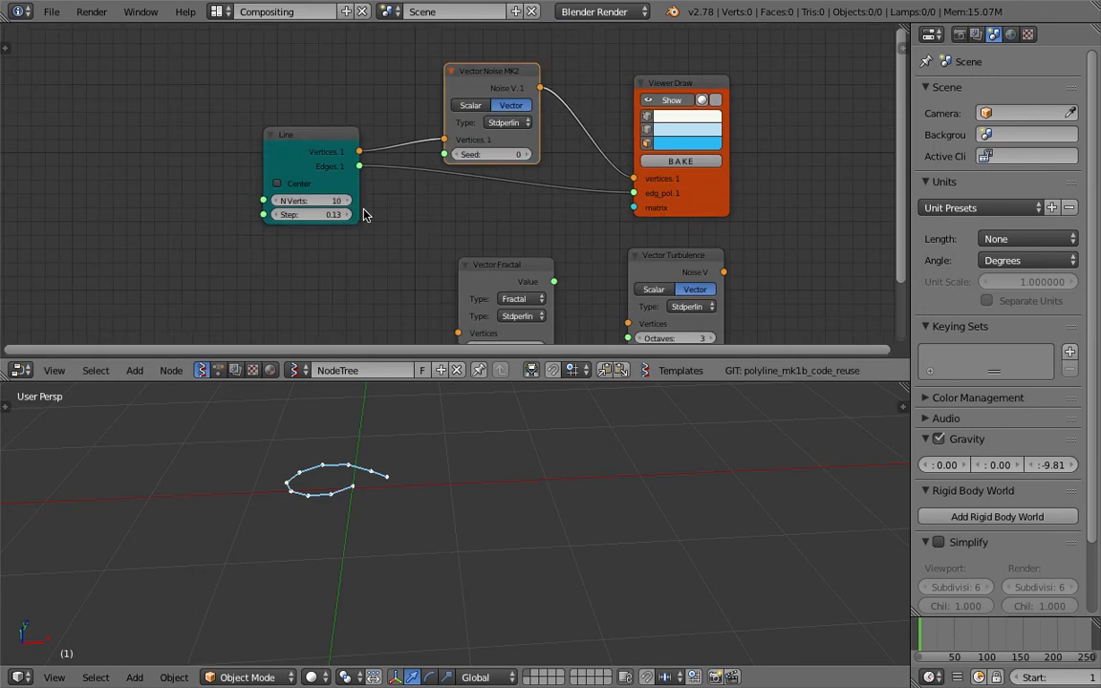
pyautogui.moveTo(342, 136); pyautogui.dragTo(197, 164)
pyautogui.moveTo(357, 169); pyautogui.dragTo(354, 172, button='middle')
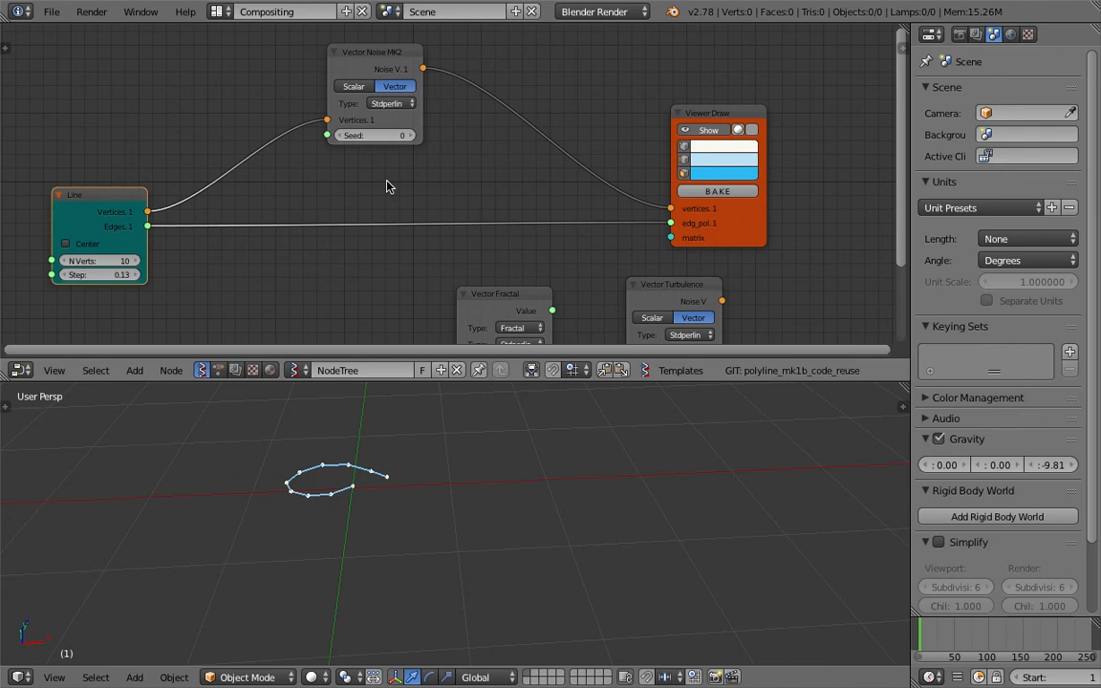
# - Add a Vector Math MK2 node and place it below the Vector Noise MK2 node
pyautogui.hotkey('alt', 'space')
pyautogui.write('vectop')
pyautogui.press('BackSpace')
pyautogui.write('r ma')
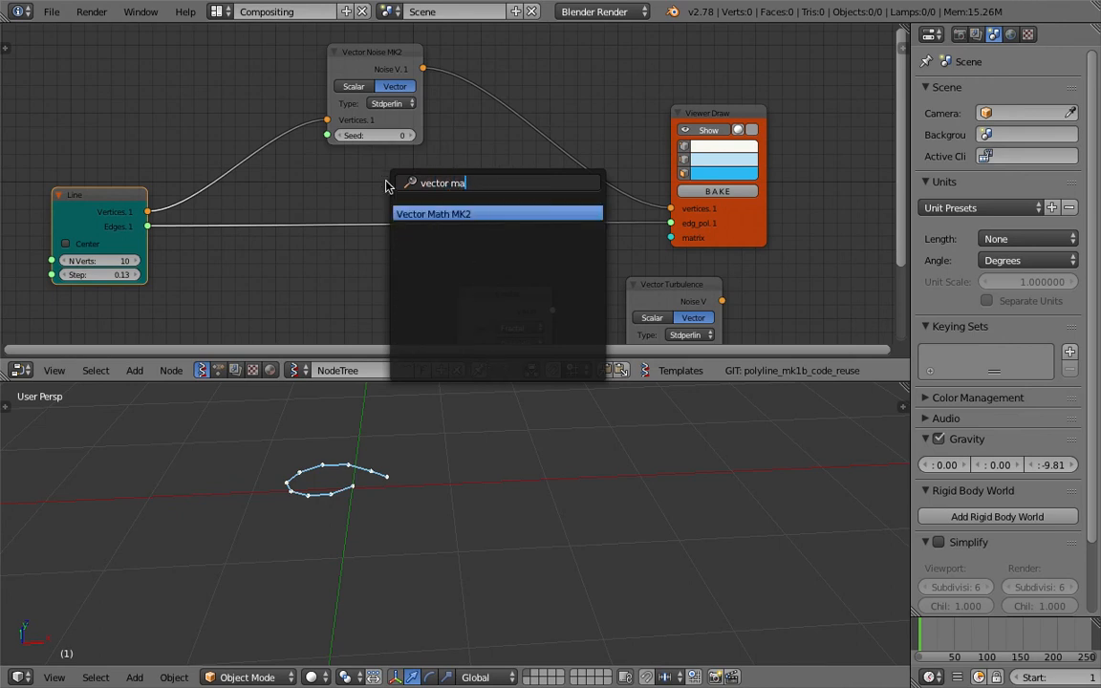
pyautogui.press('Return')
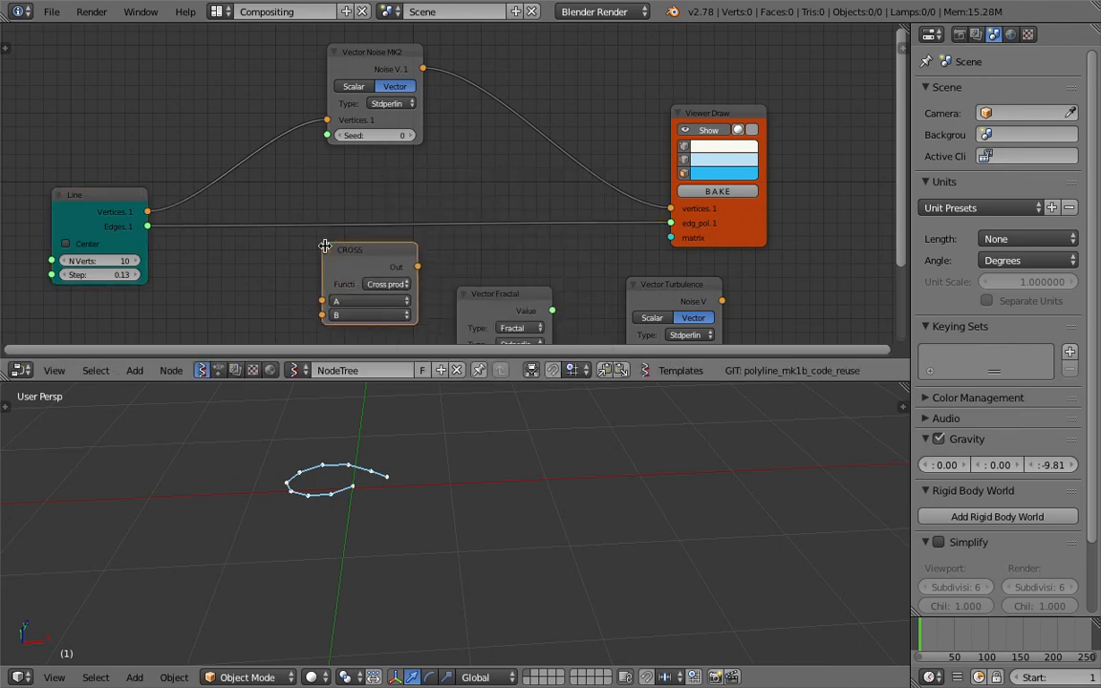
pyautogui.moveTo(325, 245); pyautogui.dragTo(375, 194, button='middle')
pyautogui.scroll(-1, 485, 92)
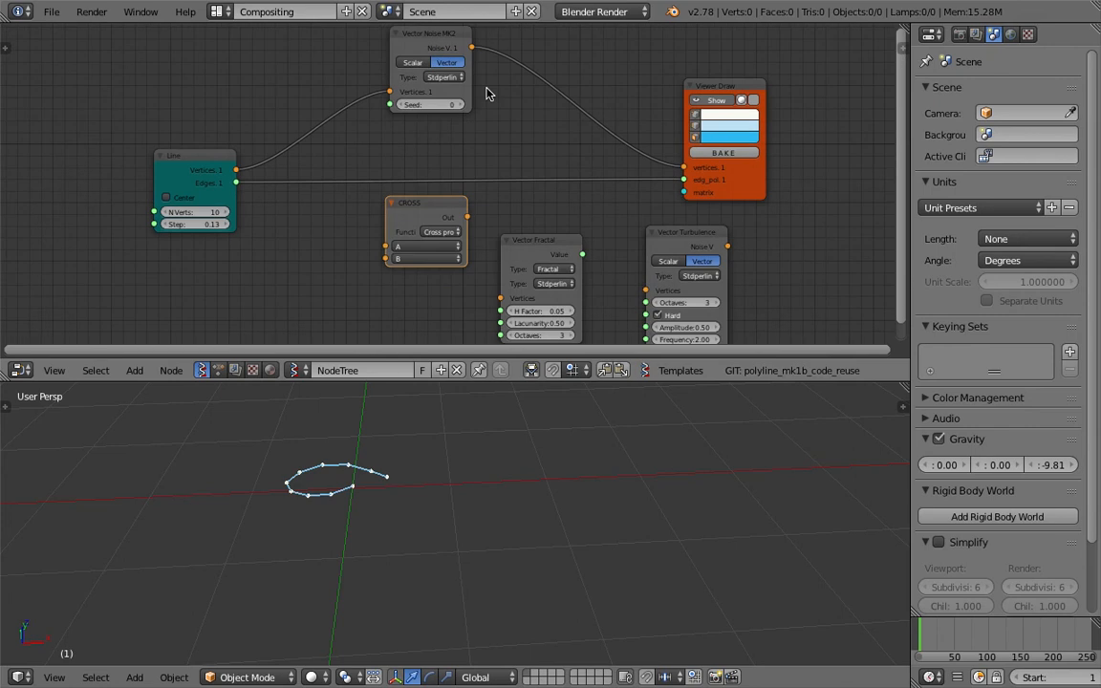
# - Connect the Line node's Vertices to the Vector Math node's A input and set its function to Add
pyautogui.moveTo(236, 169); pyautogui.dragTo(390, 249)
pyautogui.click(442, 232)
pyautogui.click(455, 270)
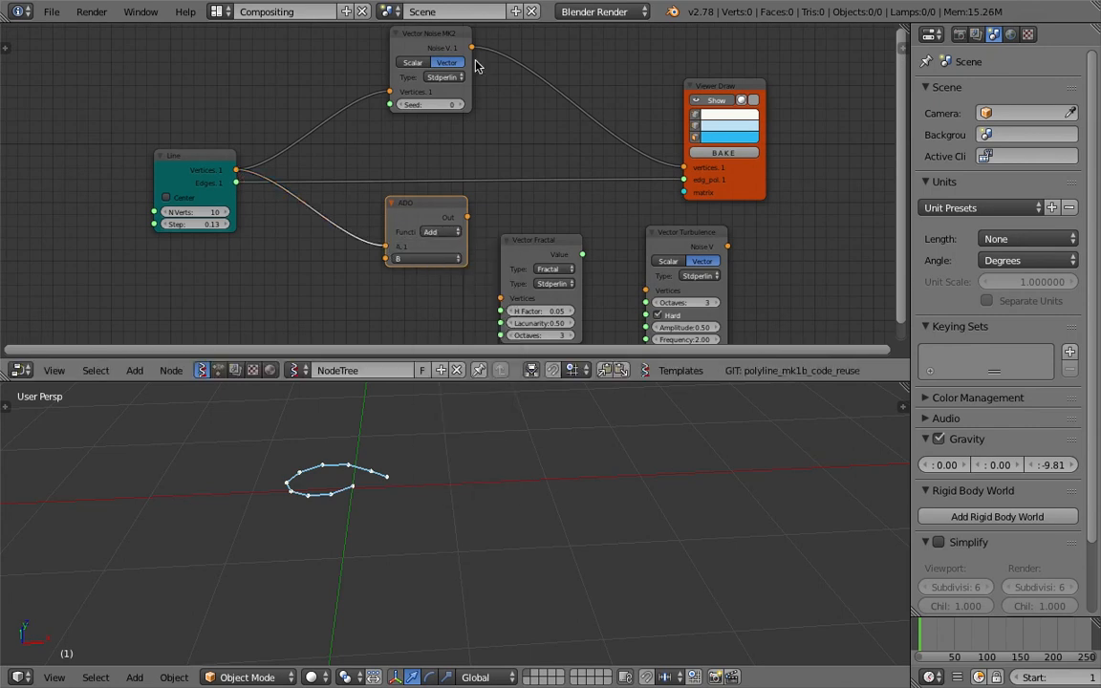
# - Wire the noise output into the ADD node's B input and its Out into Viewer Draw's vertices, placing ADD between them
pyautogui.moveTo(473, 55)
pyautogui.mouseDown()
pyautogui.moveTo(372, 231)
pyautogui.moveTo(386, 258)
pyautogui.mouseUp()
pyautogui.moveTo(467, 217); pyautogui.dragTo(683, 168)
pyautogui.moveTo(421, 215); pyautogui.dragTo(570, 86)
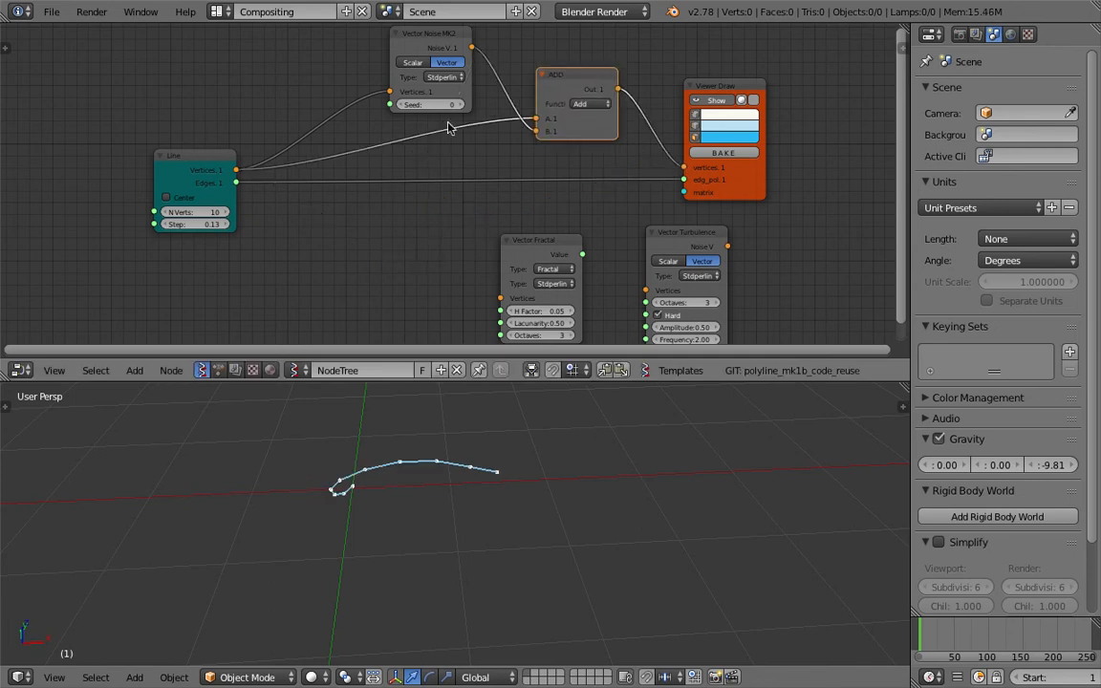
# - Set the Line node's N Verts to 60 and save over the blend file
pyautogui.moveTo(196, 211); pyautogui.dragTo(320, 211)
pyautogui.scroll(-3, 592, 549)
pyautogui.moveTo(592, 549); pyautogui.dragTo(379, 528, button='middle')
pyautogui.scroll(1, 368, 493)
pyautogui.hotkey('ctrl', 's')
pyautogui.click(378, 527)
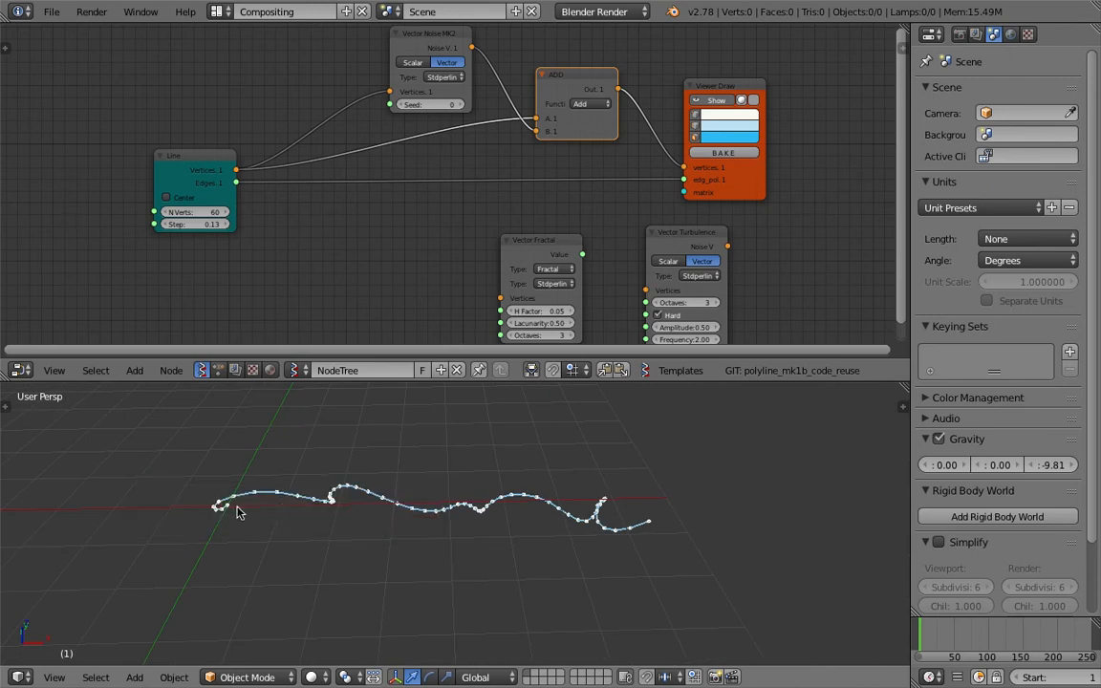
# - Increase the Line node's N Verts to 186 and frame the whole noisy line in the 3D view
pyautogui.moveTo(196, 212); pyautogui.dragTo(272, 211)
pyautogui.scroll(-4, 478, 545)
pyautogui.moveTo(477, 545); pyautogui.dragTo(585, 557, button='middle')
pyautogui.moveTo(196, 211); pyautogui.dragTo(251, 211)
pyautogui.moveTo(626, 528); pyautogui.dragTo(325, 512, button='middle')
pyautogui.scroll(-1, 395, 198)
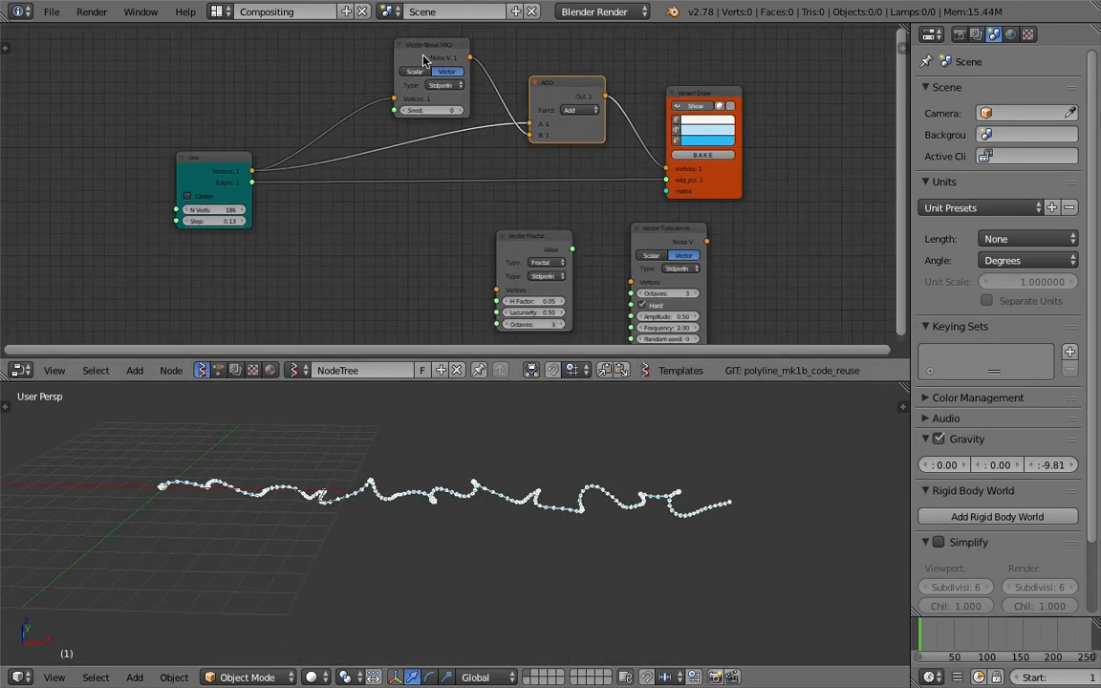
# - Rearrange the Vector Noise MK2, Vector Fractal and Vector Turbulence nodes so they sit apart between Line and Viewer Draw
pyautogui.moveTo(428, 48); pyautogui.dragTo(392, 48)
pyautogui.moveTo(526, 235); pyautogui.dragTo(324, 266)
pyautogui.moveTo(678, 230); pyautogui.dragTo(459, 215)
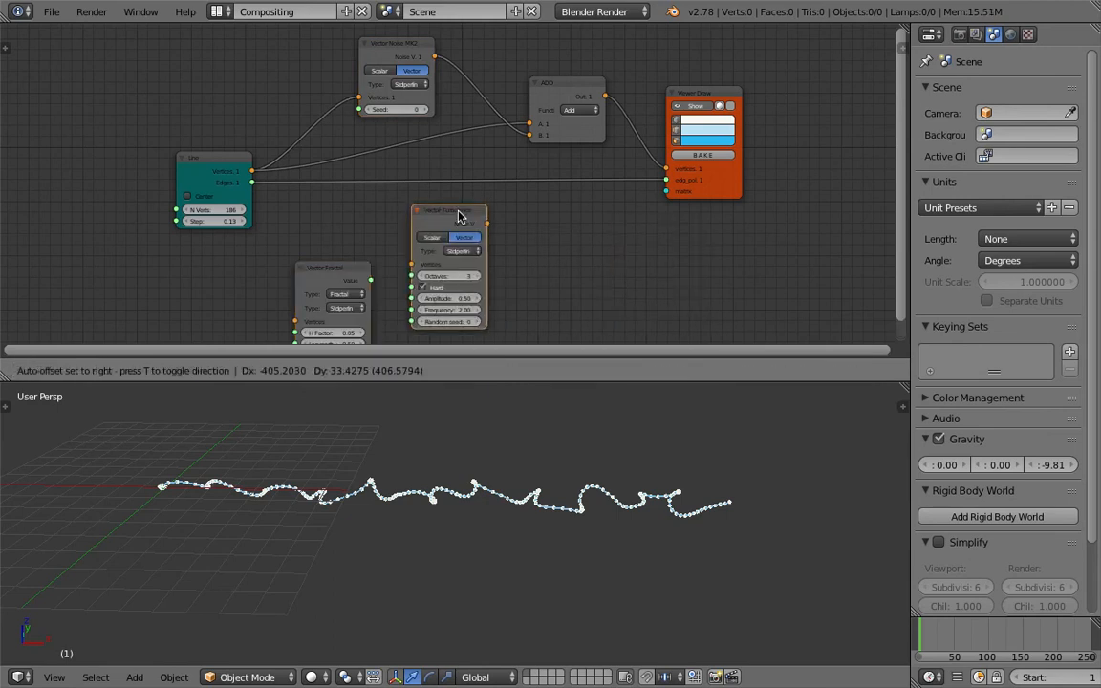
pyautogui.moveTo(330, 269); pyautogui.dragTo(340, 245)
pyautogui.moveTo(422, 216); pyautogui.dragTo(557, 253)
pyautogui.moveTo(362, 245); pyautogui.dragTo(428, 208)
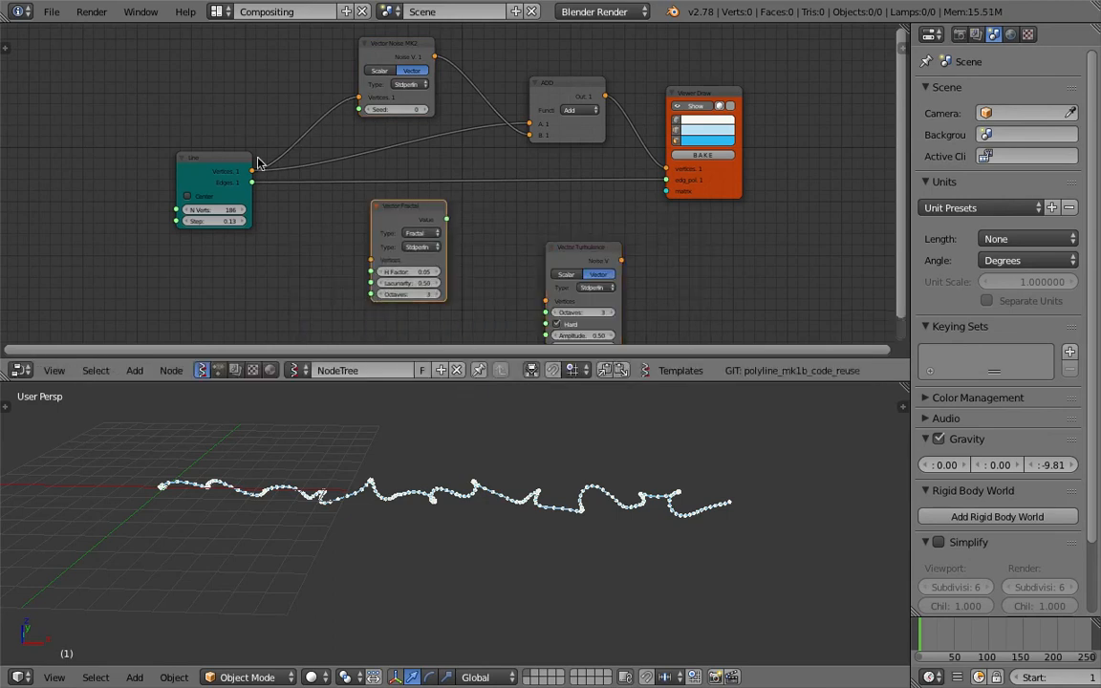
# - Connect the Line node's Vertices to Vector Fractal, move that node closer to Line, and give the node editor more height
pyautogui.moveTo(252, 170); pyautogui.dragTo(371, 259)
pyautogui.moveTo(384, 222); pyautogui.dragTo(341, 226)
pyautogui.scroll(3, 371, 158)
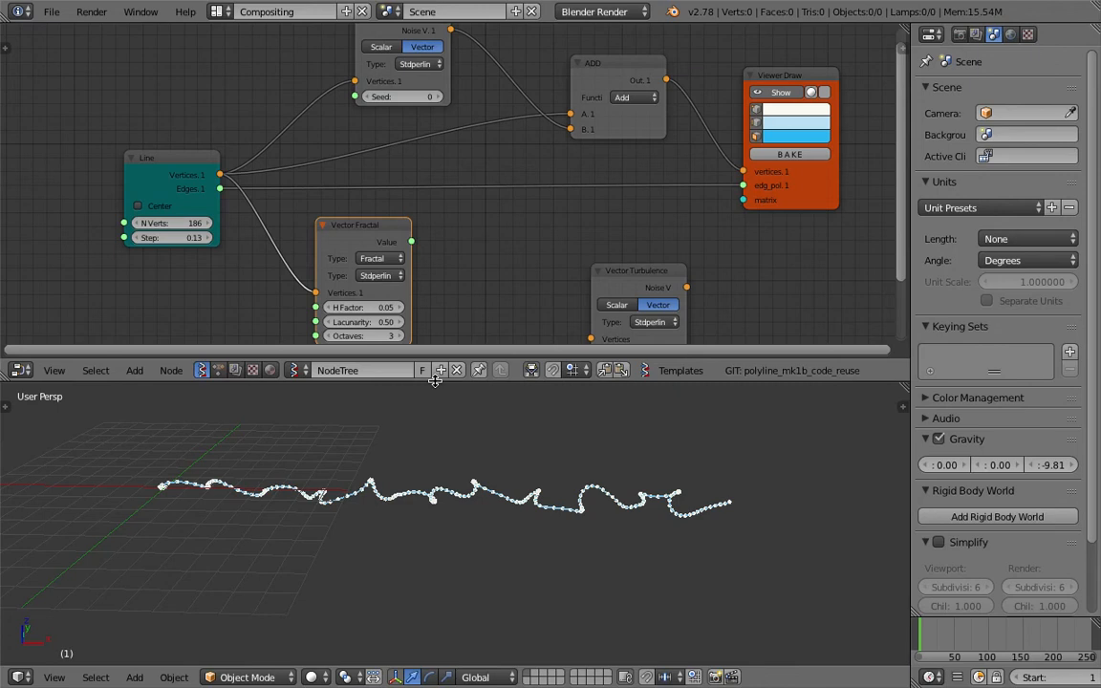
pyautogui.moveTo(434, 381); pyautogui.dragTo(435, 439)
# - Switch the Vector Noise MK2 node's output to Scalar
pyautogui.click(377, 61)
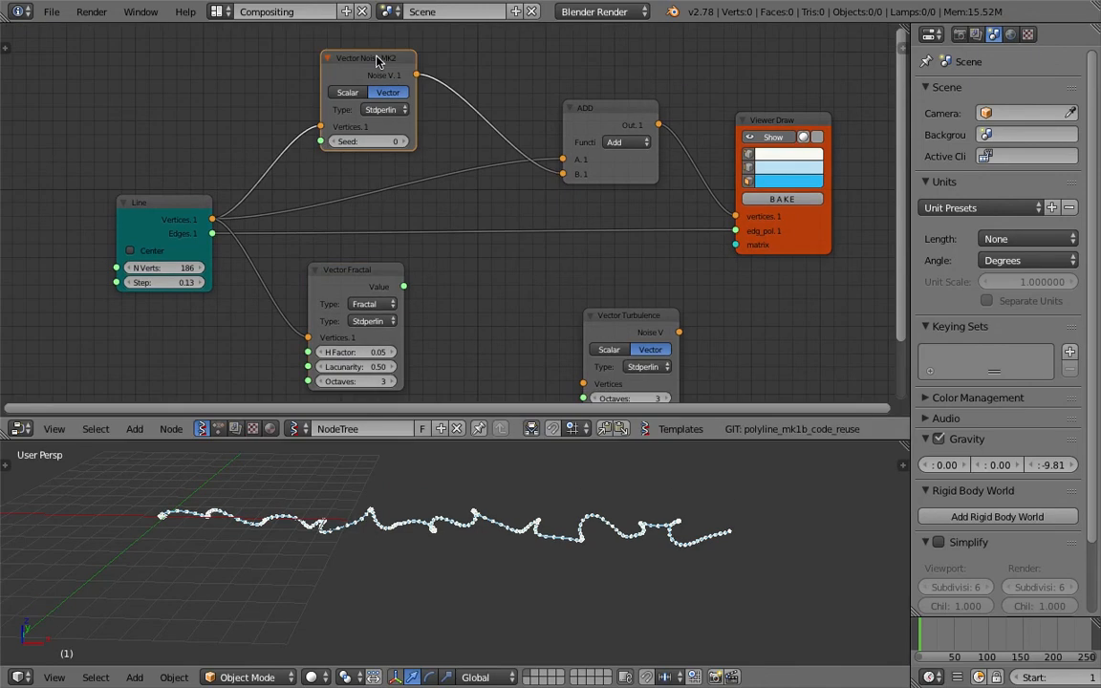
pyautogui.scroll(1, 374, 65)
pyautogui.click(345, 89)
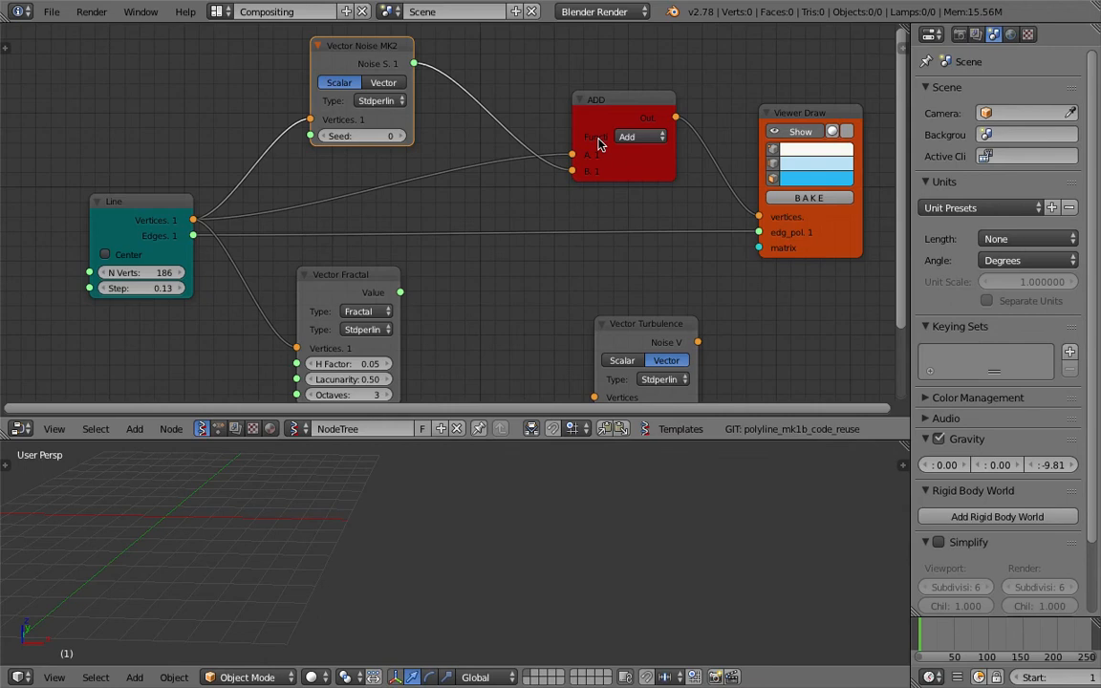
# - Add a Vector in node between Vector Noise MK2 and the ADD node
pyautogui.hotkey('alt', 'space')
pyautogui.write('vector i')
pyautogui.press('Return')
pyautogui.click(470, 115)
pyautogui.moveTo(471, 115); pyautogui.dragTo(457, 146, button='middle')
# - Feed the scalar noise into Vector in's Z and connect its Vectors output to the ADD node's B input
pyautogui.moveTo(343, 78); pyautogui.dragTo(467, 173)
pyautogui.moveTo(504, 108); pyautogui.dragTo(456, 94)
pyautogui.moveTo(495, 111); pyautogui.dragTo(581, 221)
pyautogui.moveTo(435, 512)
pyautogui.mouseDown(button='middle')
pyautogui.moveTo(387, 525)
pyautogui.moveTo(240, 521)
pyautogui.moveTo(314, 515)
pyautogui.moveTo(720, 570)
pyautogui.moveTo(688, 535)
pyautogui.mouseUp(button='middle')
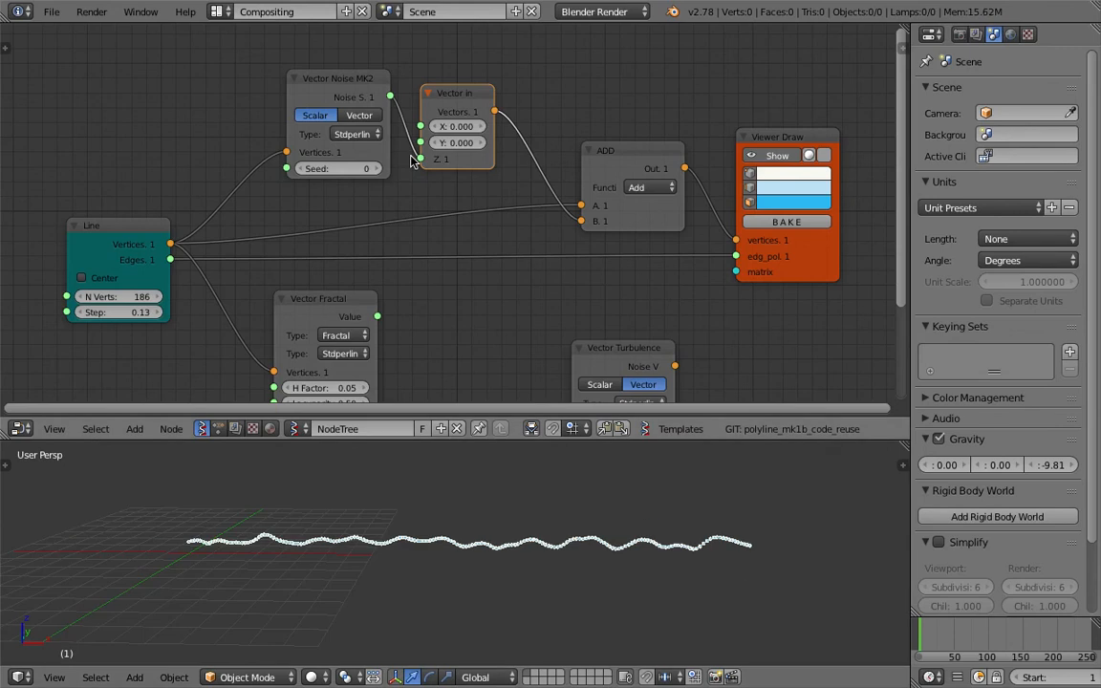
# - Replace the noise with Vector Fractal's Value on Vector in's Z input and set the fractal's H Factor to 0.71
pyautogui.moveTo(377, 155); pyautogui.dragTo(341, 142)
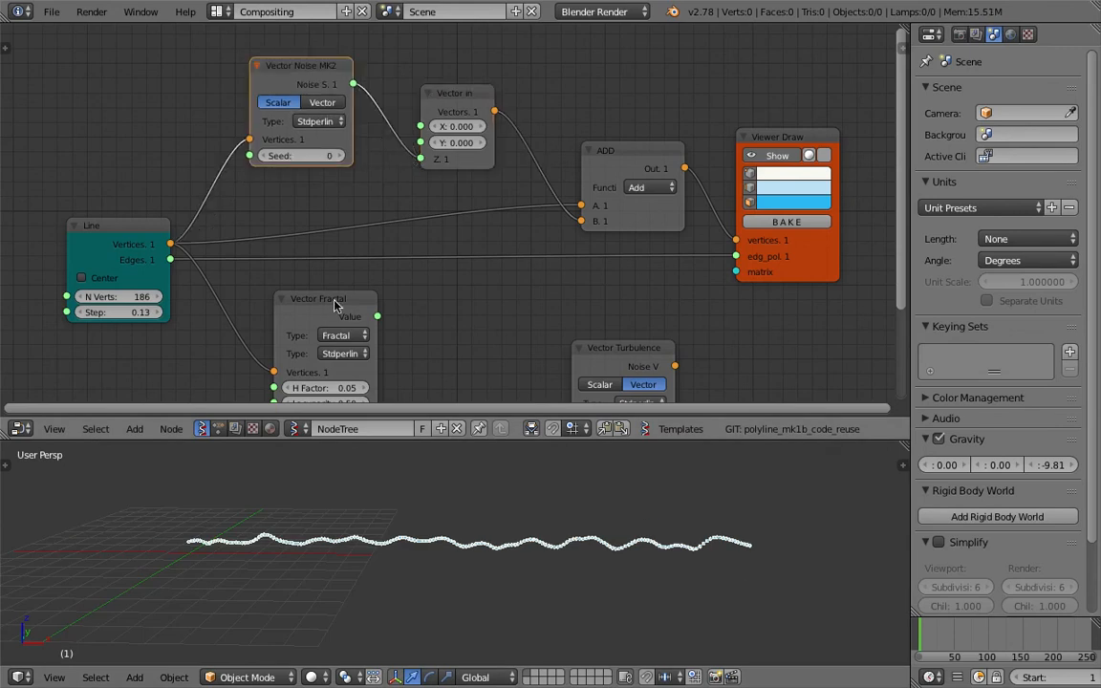
pyautogui.moveTo(334, 305); pyautogui.dragTo(421, 159)
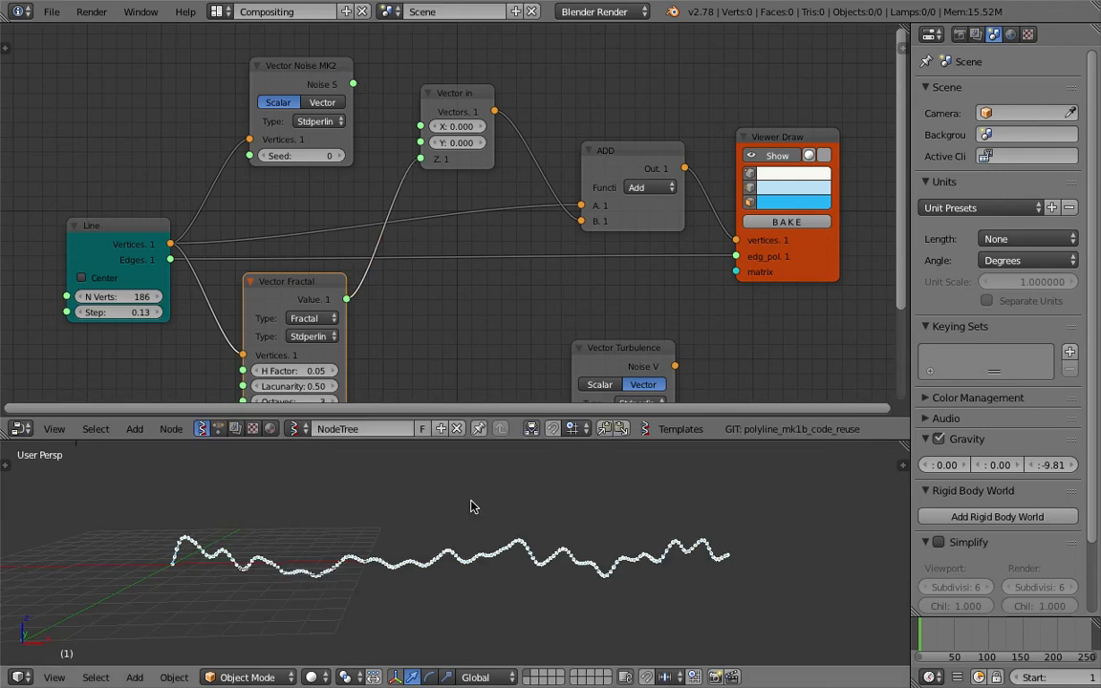
pyautogui.moveTo(306, 371); pyautogui.dragTo(305, 318, button='middle')
pyautogui.moveTo(306, 318)
pyautogui.mouseDown()
pyautogui.moveTo(391, 318)
pyautogui.moveTo(306, 318)
pyautogui.mouseUp()
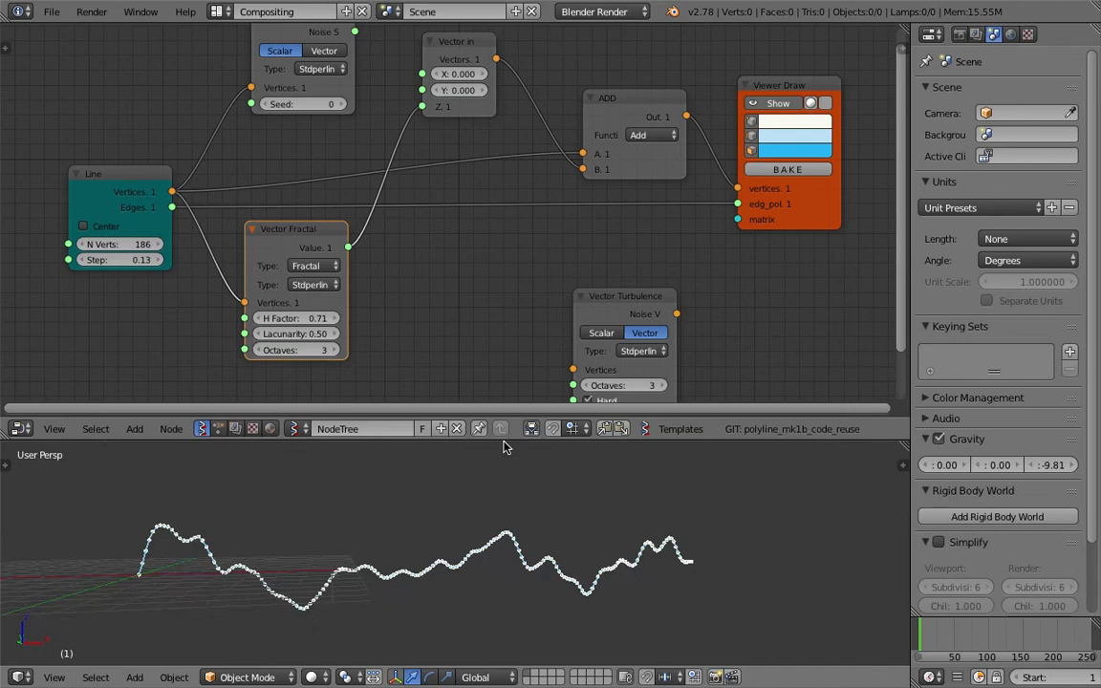
pyautogui.moveTo(505, 447); pyautogui.dragTo(449, 451, button='middle')
# - Move the Line node further from the others and reconnect Vector Noise MK2's Noise S to Vector in's Z input
pyautogui.moveTo(146, 188); pyautogui.dragTo(105, 188)
pyautogui.moveTo(184, 187); pyautogui.dragTo(219, 196, button='middle')
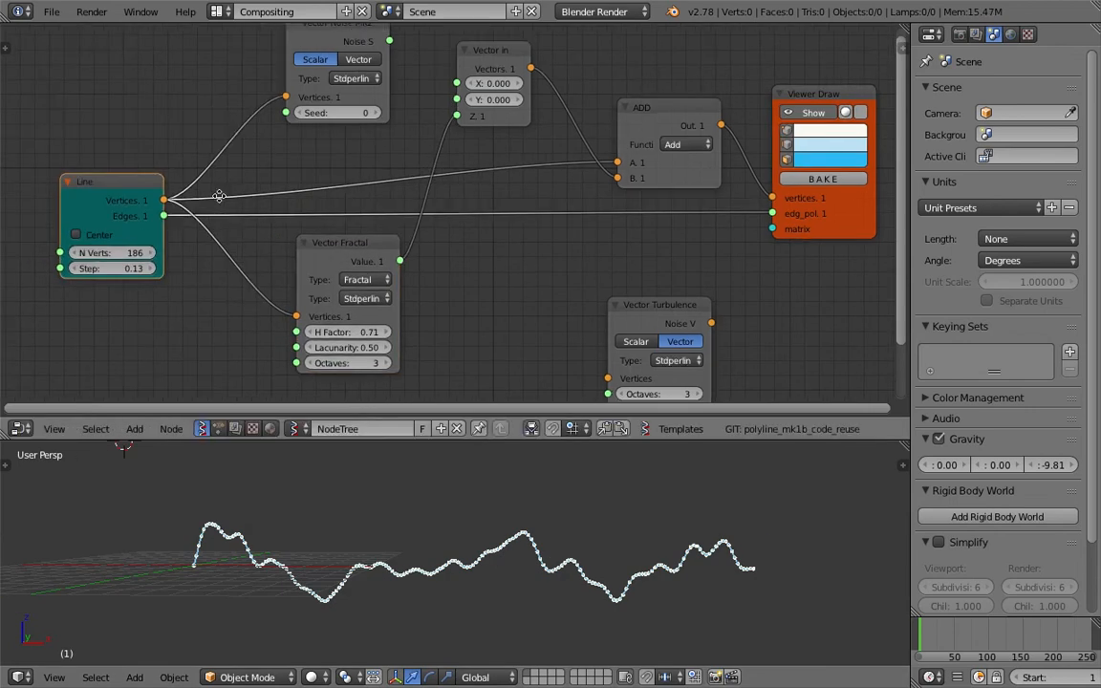
pyautogui.scroll(-1, 400, 81)
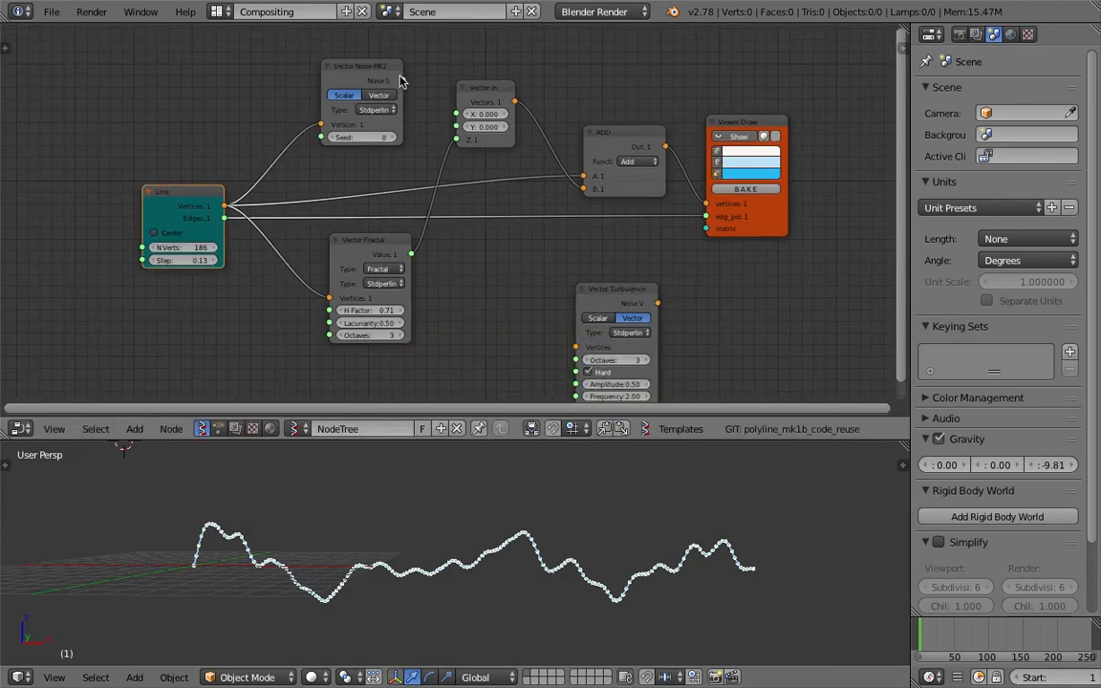
pyautogui.moveTo(403, 80); pyautogui.dragTo(457, 114)
# - Cycle through Vector Noise MK2's noise types, settle on Cellnoise, and save over the blend file
pyautogui.click(378, 109)
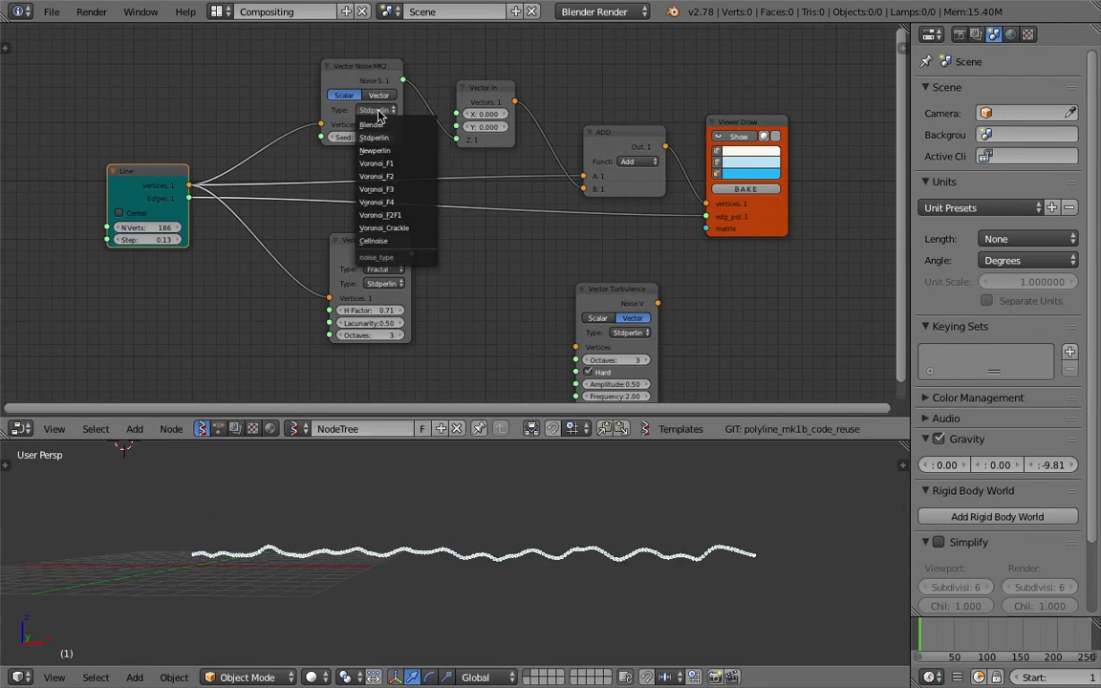
pyautogui.press('Escape')
pyautogui.keyDown('ctrl'); pyautogui.scroll(-2, 378, 113); pyautogui.keyUp('ctrl')
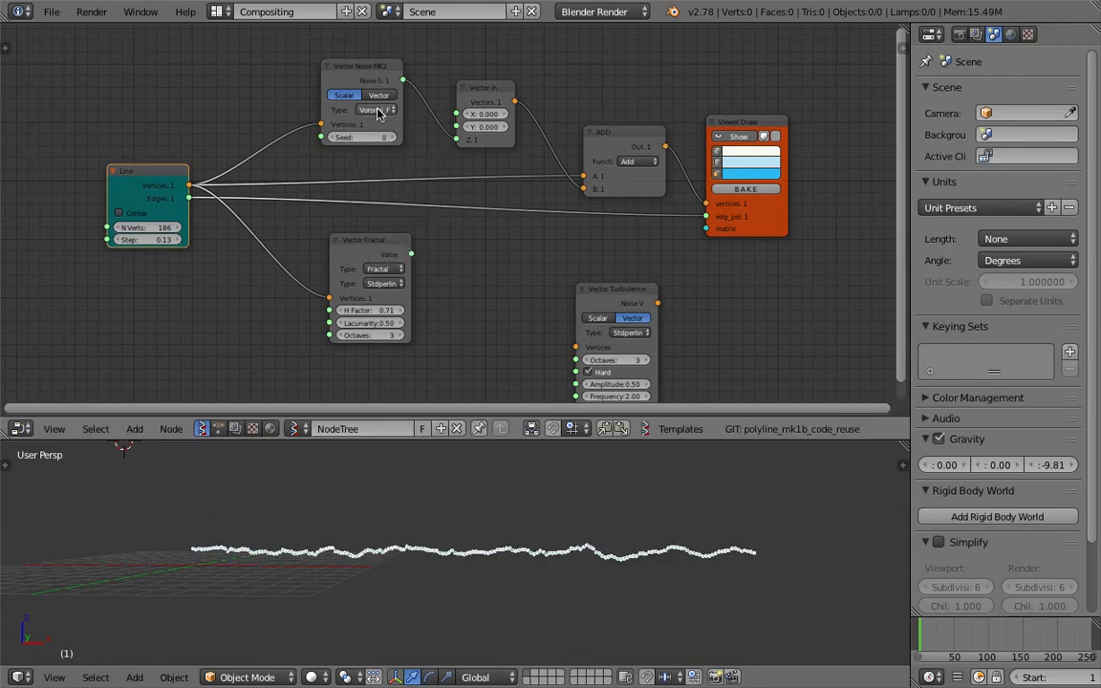
pyautogui.keyDown('ctrl'); pyautogui.scroll(2, 377, 113); pyautogui.keyUp('ctrl')
pyautogui.keyDown('ctrl'); pyautogui.scroll(1, 378, 113); pyautogui.keyUp('ctrl')
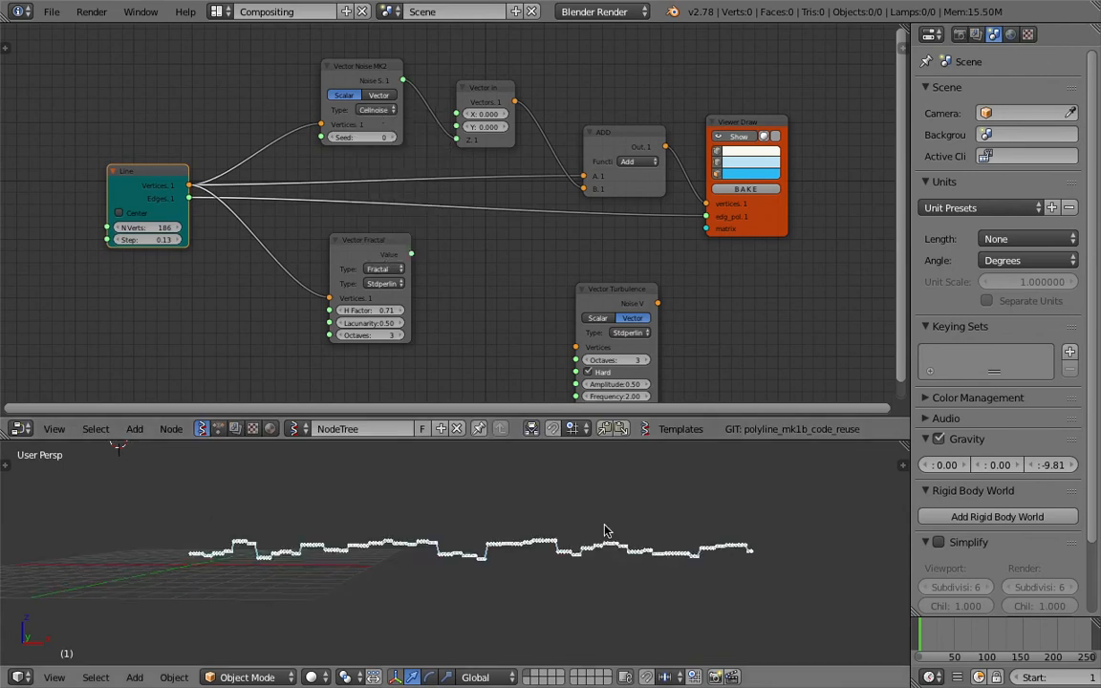
pyautogui.hotkey('ctrl', 's')
pyautogui.press('Return')
# - Reposition the Vector Fractal node and bring the Vector Turbulence node next to it
pyautogui.moveTo(392, 205); pyautogui.dragTo(372, 204, button='middle')
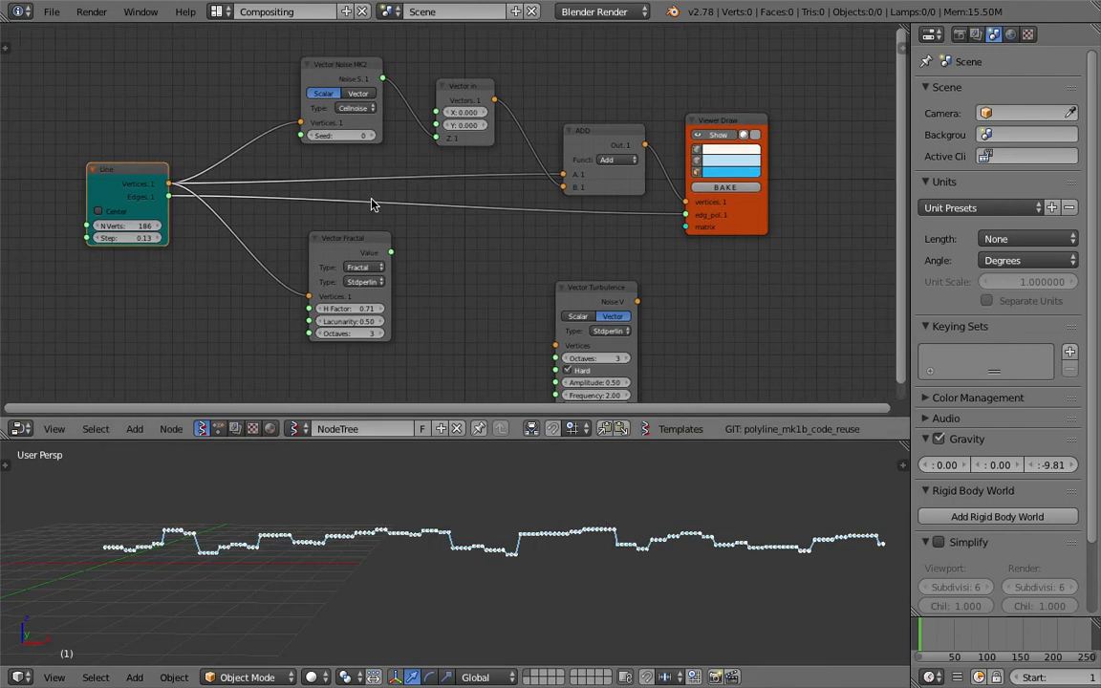
pyautogui.scroll(-1, 373, 205)
pyautogui.moveTo(365, 237); pyautogui.dragTo(342, 215)
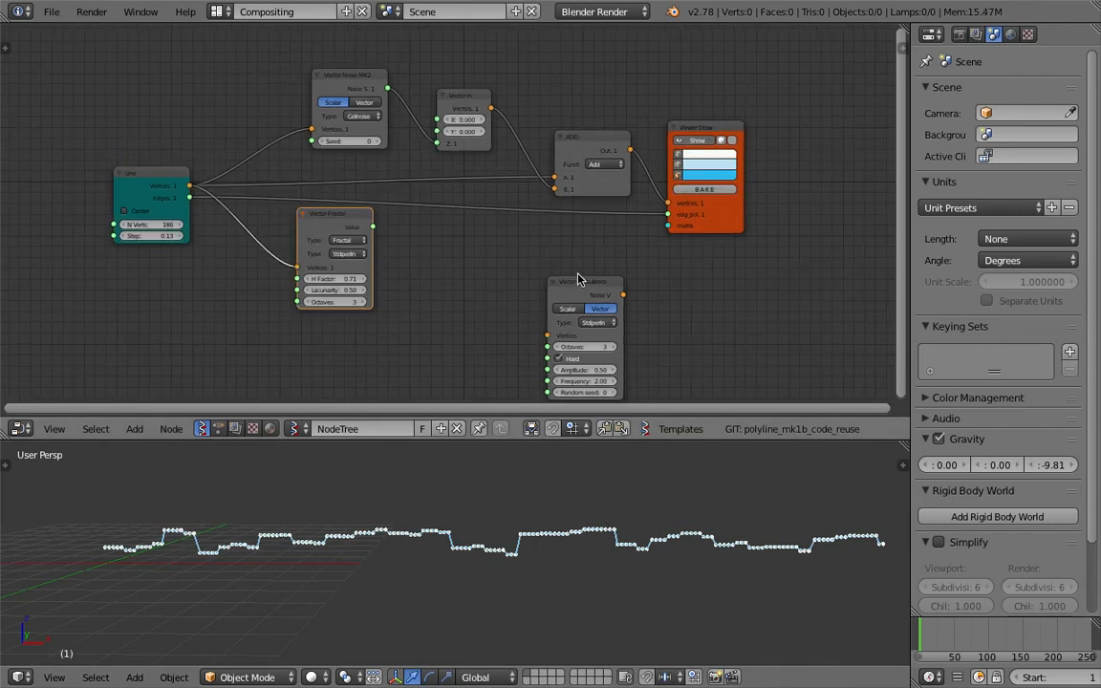
pyautogui.scroll(1, 577, 278)
pyautogui.moveTo(577, 281); pyautogui.dragTo(437, 217)
# - Connect the Line node's Vertices to the Vector Turbulence node's Vertices input and tidy that node's position
pyautogui.moveTo(438, 218); pyautogui.dragTo(459, 210, button='middle')
pyautogui.moveTo(187, 166); pyautogui.dragTo(441, 295)
pyautogui.moveTo(540, 246); pyautogui.dragTo(479, 228)
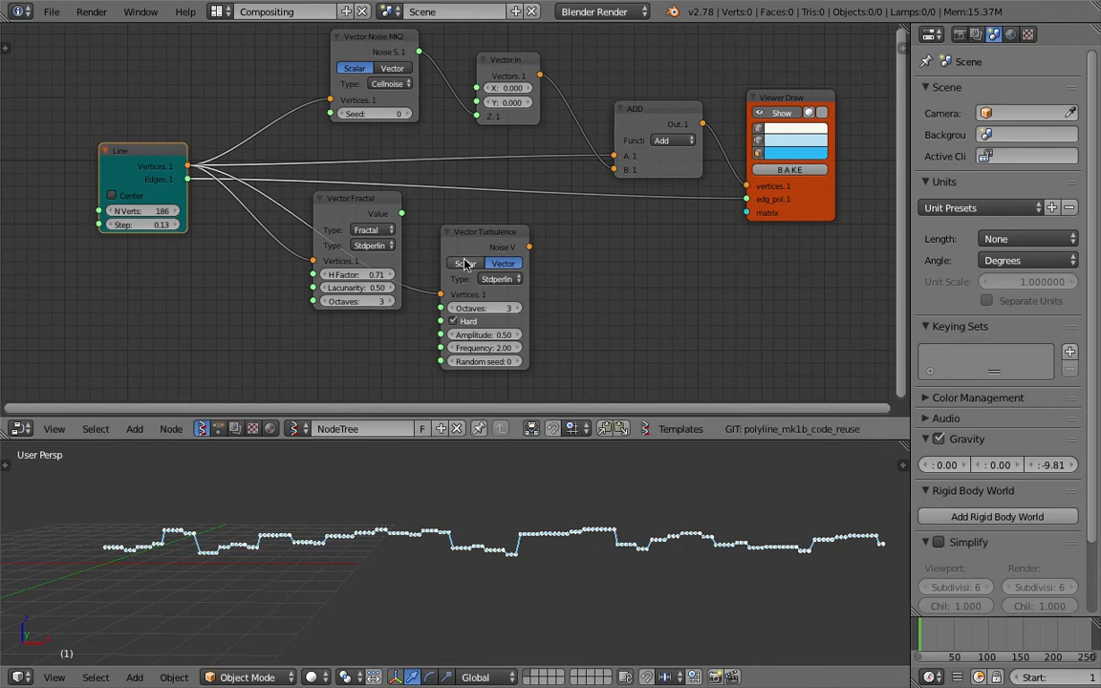
# - Try Vector Turbulence's Scalar output, return it to Vector, and connect Noise V to the ADD node's B input
pyautogui.click(465, 264)
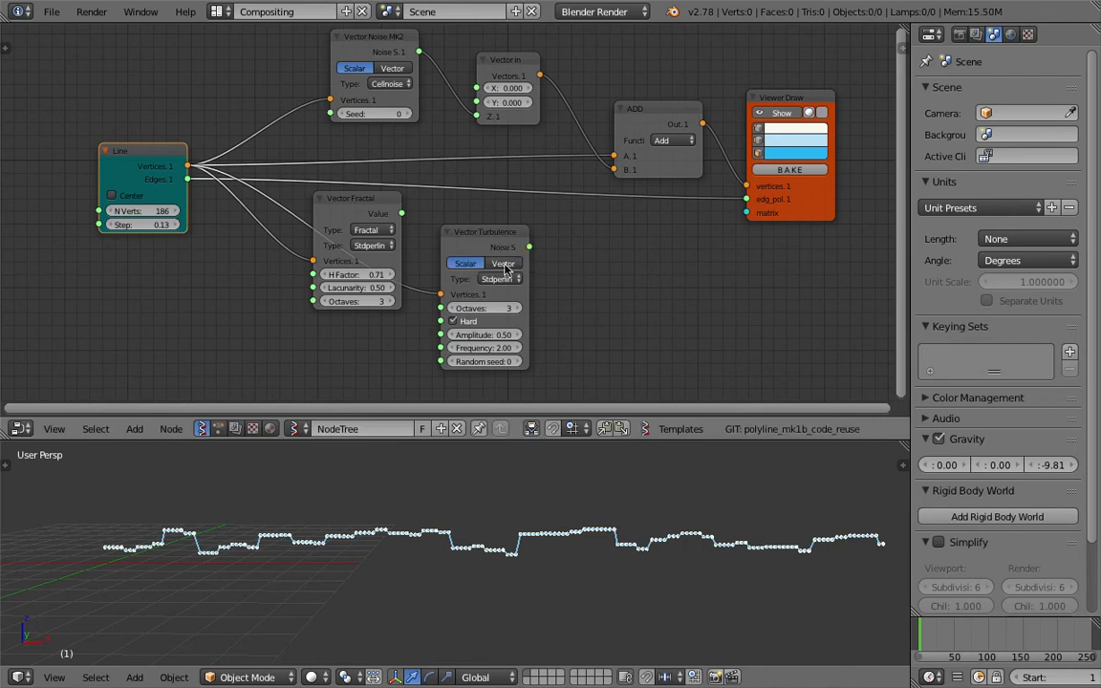
pyautogui.click(502, 265)
pyautogui.moveTo(528, 247); pyautogui.dragTo(613, 170)
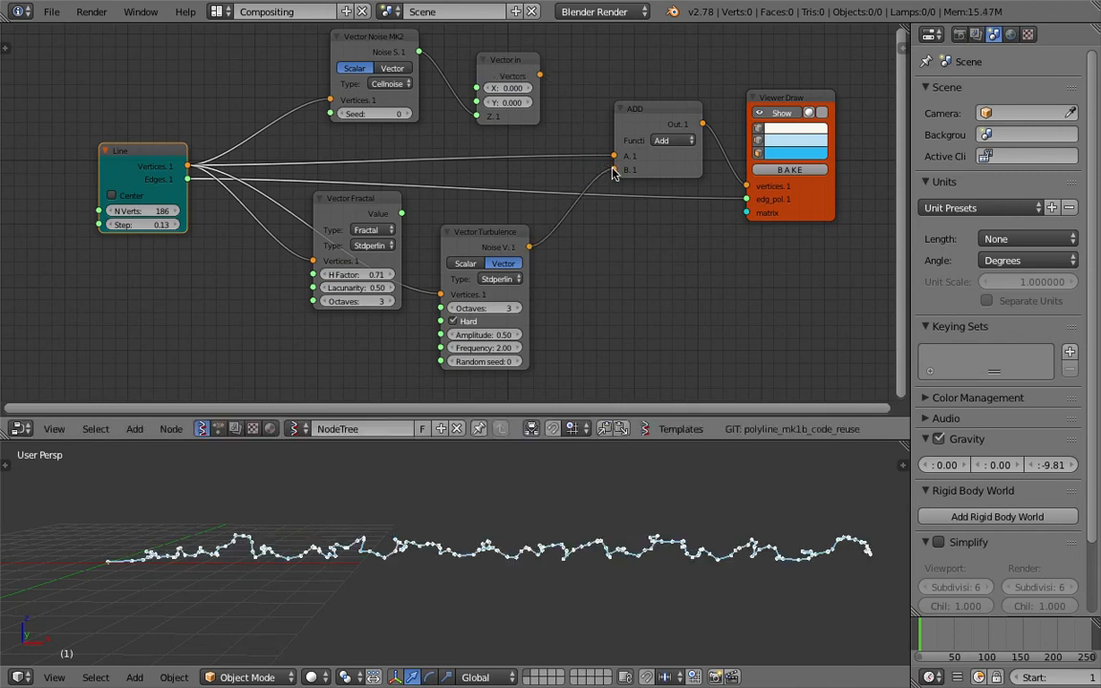
# - Inspect the turbulence-displaced line from another angle and save over the blend file
pyautogui.moveTo(516, 496); pyautogui.dragTo(475, 521, button='middle')
pyautogui.moveTo(376, 538); pyautogui.dragTo(372, 517, button='middle')
pyautogui.hotkey('ctrl', 's')
pyautogui.click(371, 515)
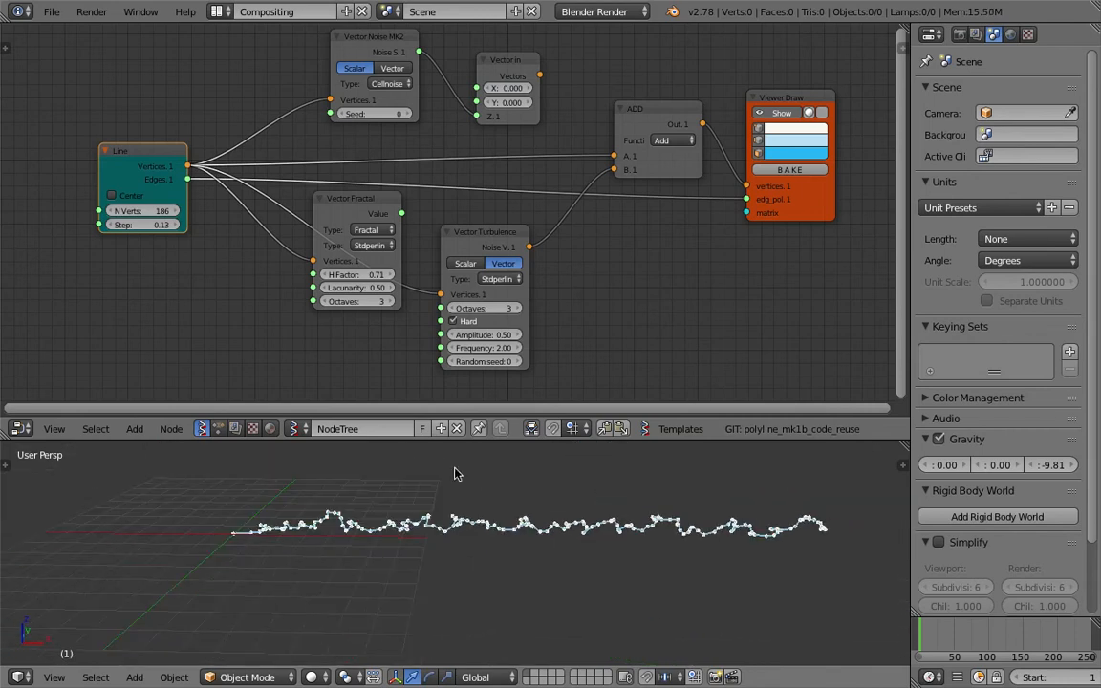
# - Set the Vector Turbulence node's Frequency to 2.33 and adjust its Amplitude
pyautogui.moveTo(535, 265); pyautogui.dragTo(531, 264, button='middle')
pyautogui.moveTo(496, 333); pyautogui.dragTo(435, 333)
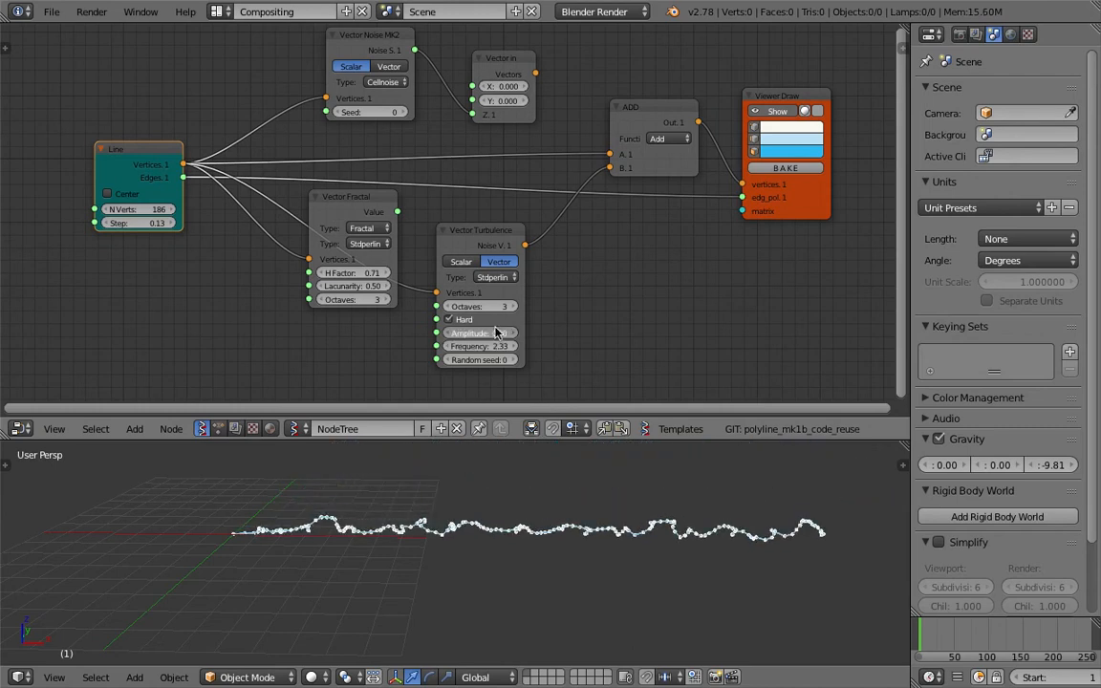
# - Save over the blend file and spread out the Vector Fractal and Vector Turbulence nodes
pyautogui.hotkey('ctrl', 's')
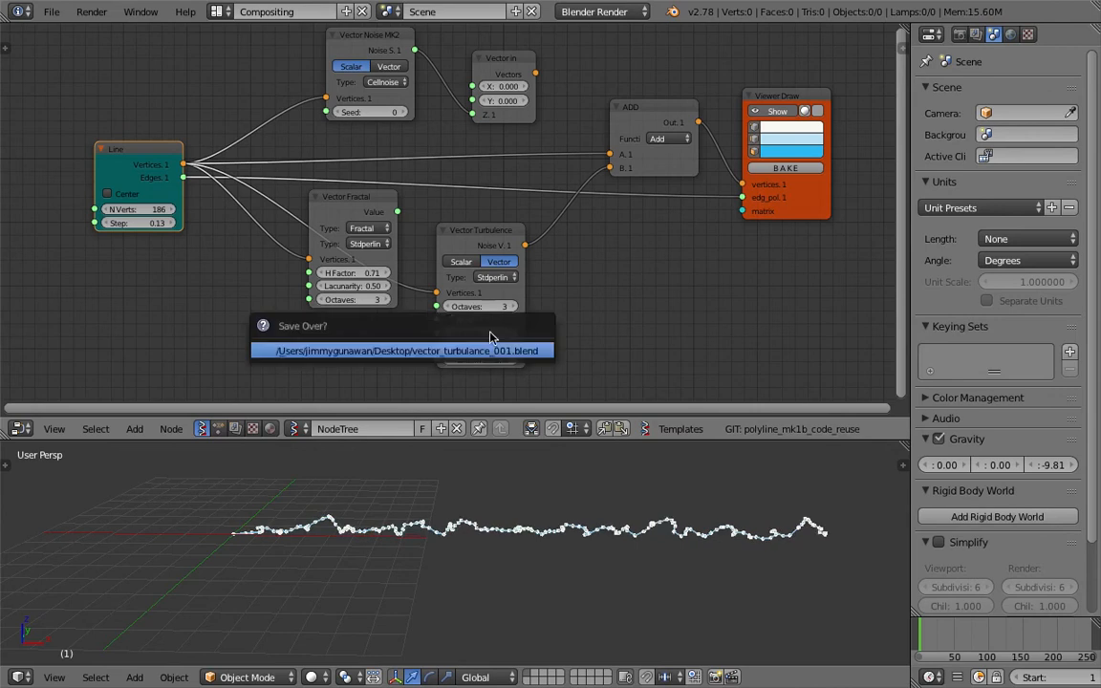
pyautogui.moveTo(319, 212); pyautogui.dragTo(211, 253)
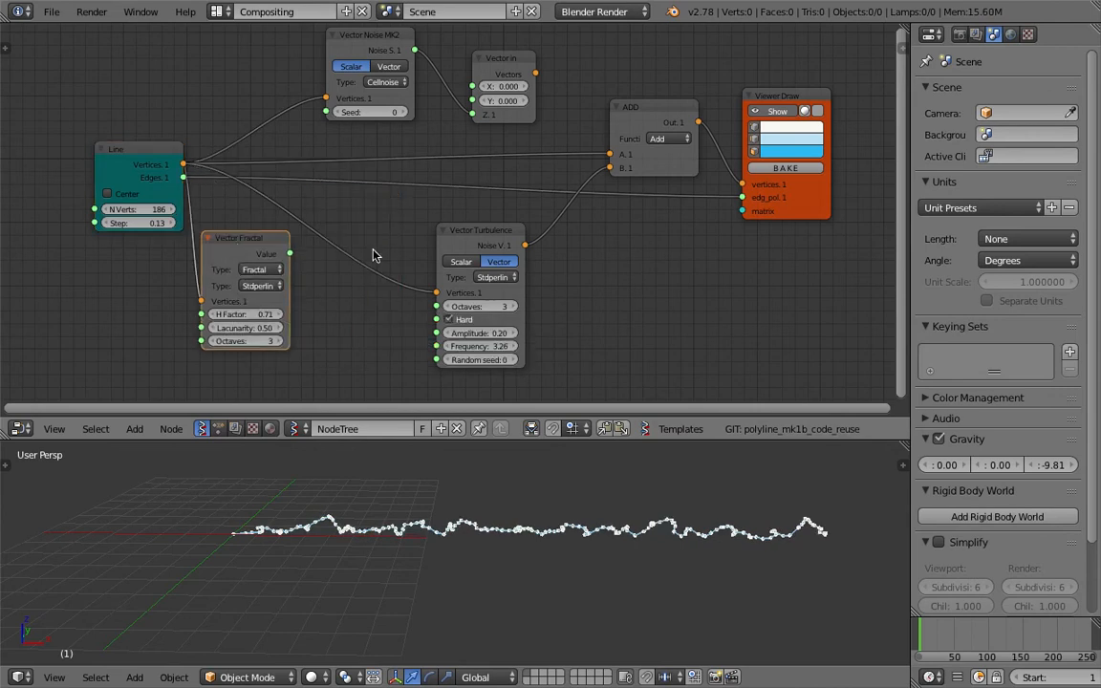
pyautogui.moveTo(500, 229); pyautogui.dragTo(534, 219)
# - Set the Vector Turbulence node's Random seed to 88
pyautogui.moveTo(542, 338); pyautogui.dragTo(561, 330, button='middle')
pyautogui.moveTo(542, 342); pyautogui.dragTo(566, 342)
pyautogui.hotkey('shift', 'a')
pyautogui.click(363, 283)
pyautogui.press('Escape')
pyautogui.scroll(3, 575, 467)
pyautogui.scroll(-3, 516, 467)
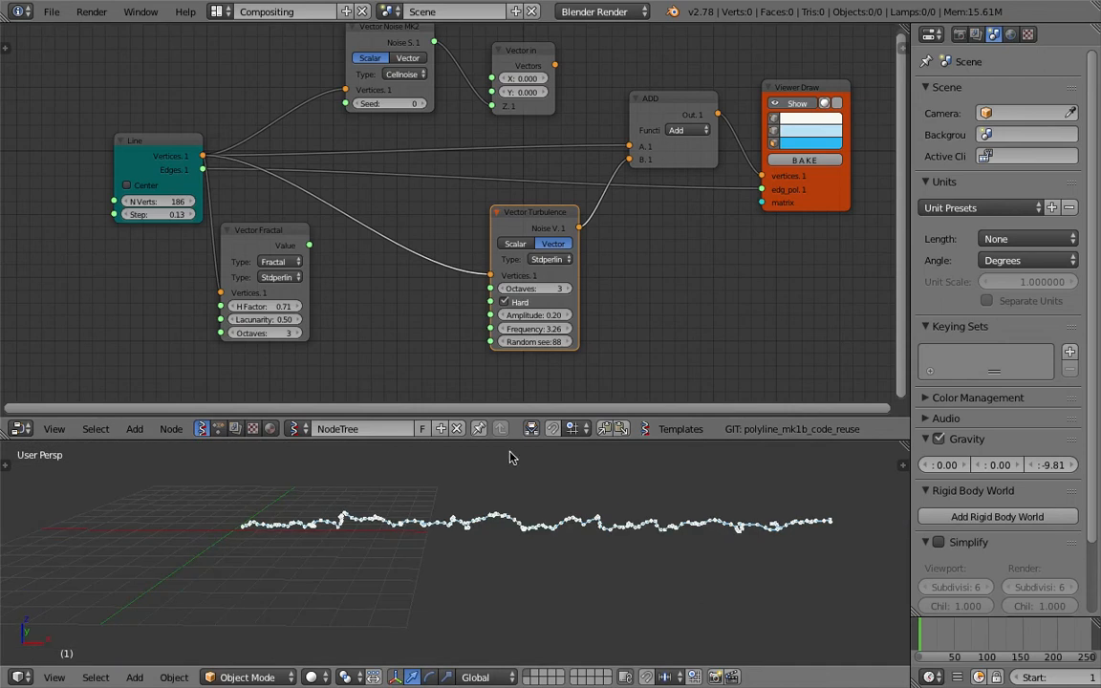
# - Add a Move node on the link between the Line node's Vertices and Vector Turbulence's Vertices
pyautogui.scroll(1, 366, 253)
pyautogui.hotkey('shift', 'a')
pyautogui.click(356, 270)
pyautogui.write('vec')
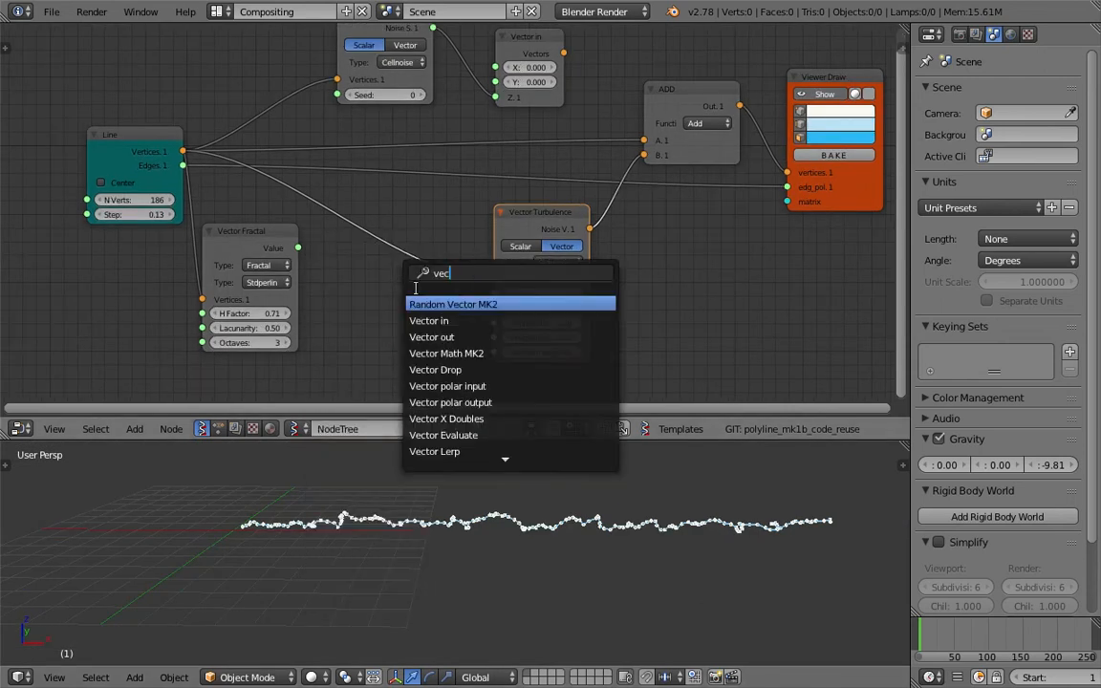
pyautogui.write('tor m')
pyautogui.press('BackSpace')
pyautogui.press('BackSpace')
pyautogui.press('BackSpace')
pyautogui.press('BackSpace')
pyautogui.press('BackSpace')
pyautogui.press('BackSpace')
pyautogui.press('BackSpace')
pyautogui.press('BackSpace')
pyautogui.write('move')
pyautogui.click(448, 304)
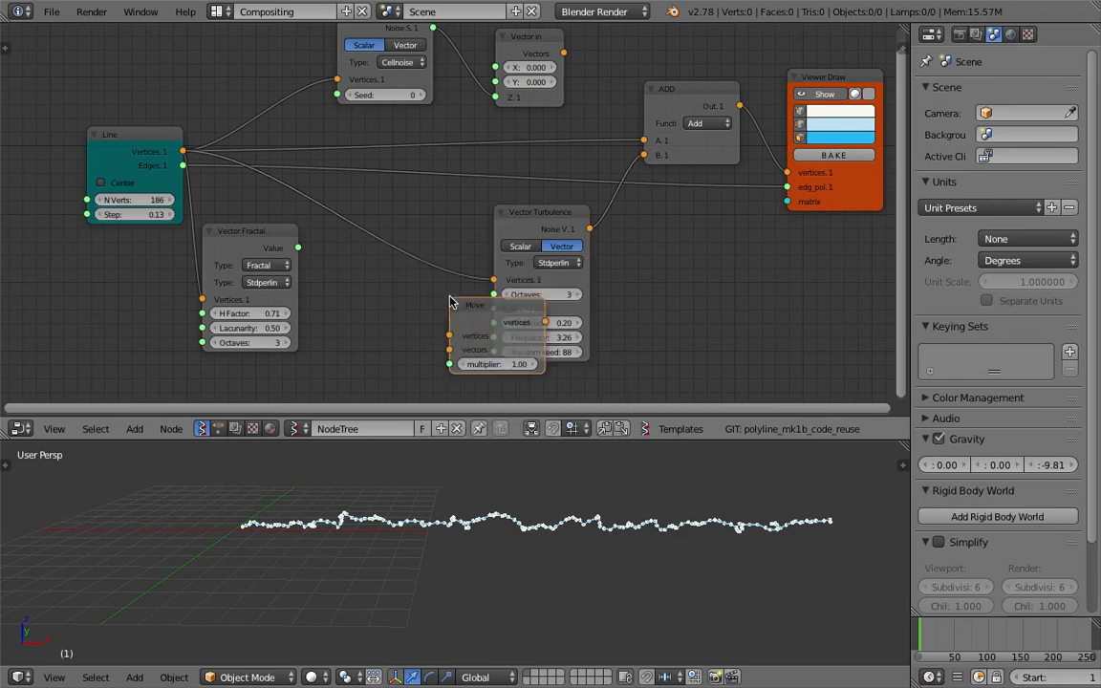
pyautogui.click(292, 275)
# - Move the Vector Fractal node aside, then add a Vector in node and connect its Vectors to the Move node's vectors input
pyautogui.moveTo(225, 230); pyautogui.dragTo(119, 258)
pyautogui.moveTo(307, 265); pyautogui.dragTo(392, 210, button='middle')
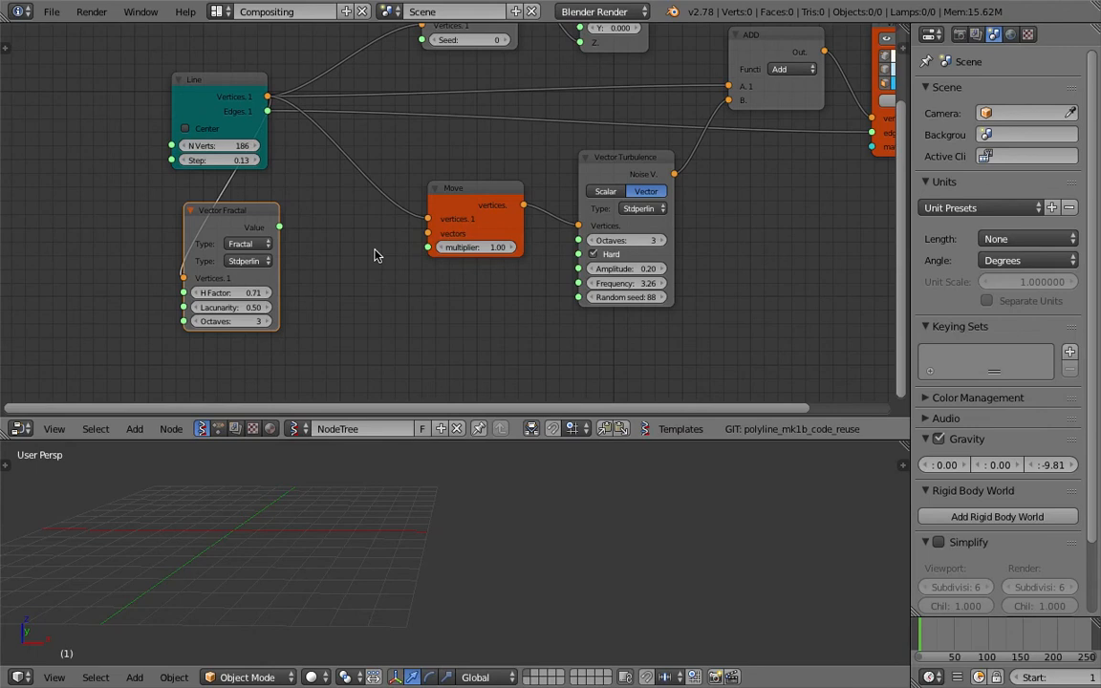
pyautogui.hotkey('alt', 'space')
pyautogui.write('vec')
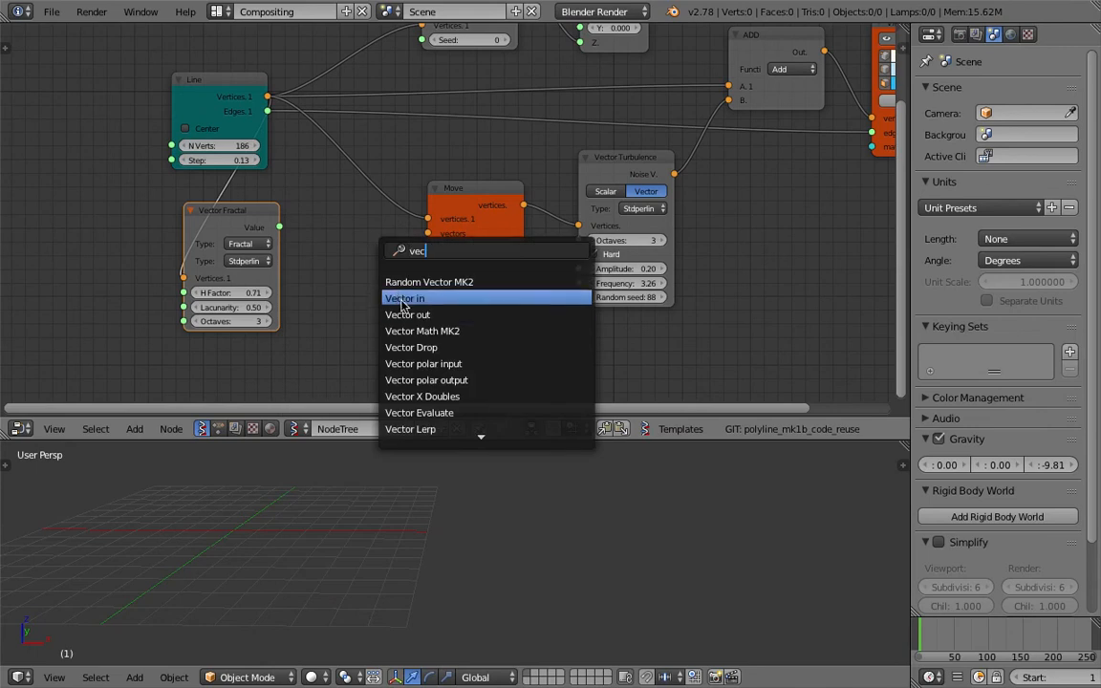
pyautogui.click(401, 304)
pyautogui.click(348, 284)
pyautogui.moveTo(415, 306); pyautogui.dragTo(428, 234)
# - Set the new Vector in node to X 6.900, Y 17.610, Z 1.860 and the Line node's Step to 0.43
pyautogui.moveTo(381, 326); pyautogui.dragTo(484, 326)
pyautogui.scroll(3, 385, 489)
pyautogui.keyDown('shift'); pyautogui.moveTo(336, 524); pyautogui.dragTo(479, 594, button='middle'); pyautogui.keyUp('shift')
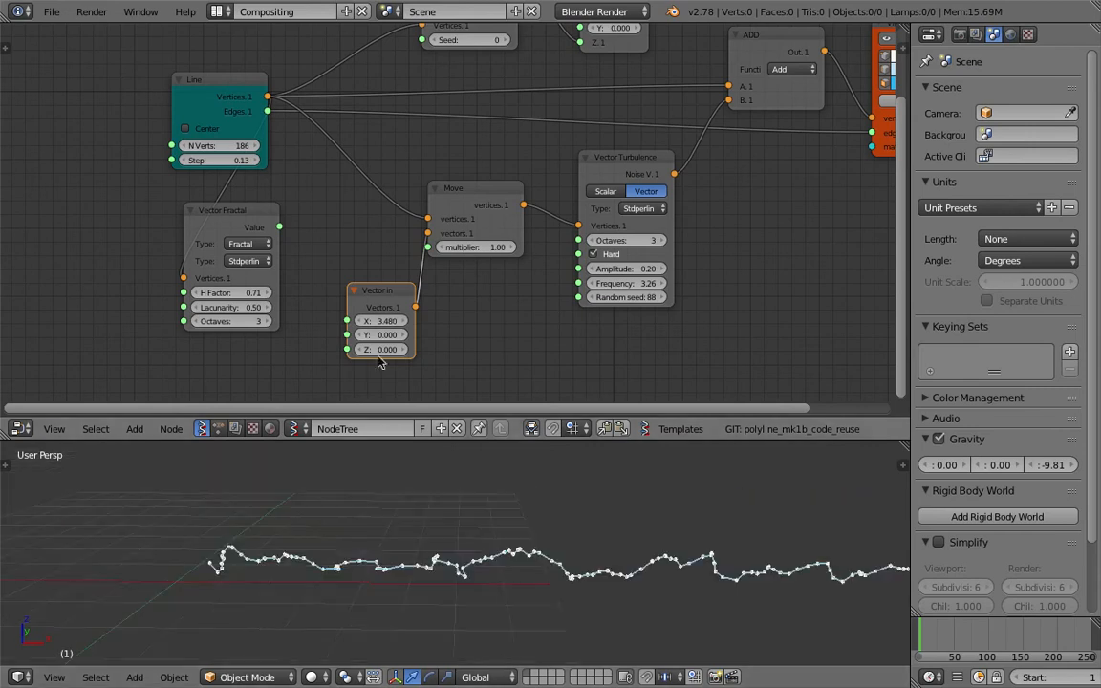
pyautogui.moveTo(382, 321); pyautogui.dragTo(622, 321)
pyautogui.moveTo(382, 336); pyautogui.dragTo(464, 336)
pyautogui.moveTo(403, 485); pyautogui.dragTo(464, 513, button='middle')
pyautogui.moveTo(415, 336); pyautogui.dragTo(502, 335)
pyautogui.moveTo(218, 161); pyautogui.dragTo(404, 386)
pyautogui.moveTo(380, 335); pyautogui.dragTo(338, 350)
# - Reposition the Vector in node below the Move node and set Move's multiplier to 0.73
pyautogui.moveTo(398, 298); pyautogui.dragTo(362, 274)
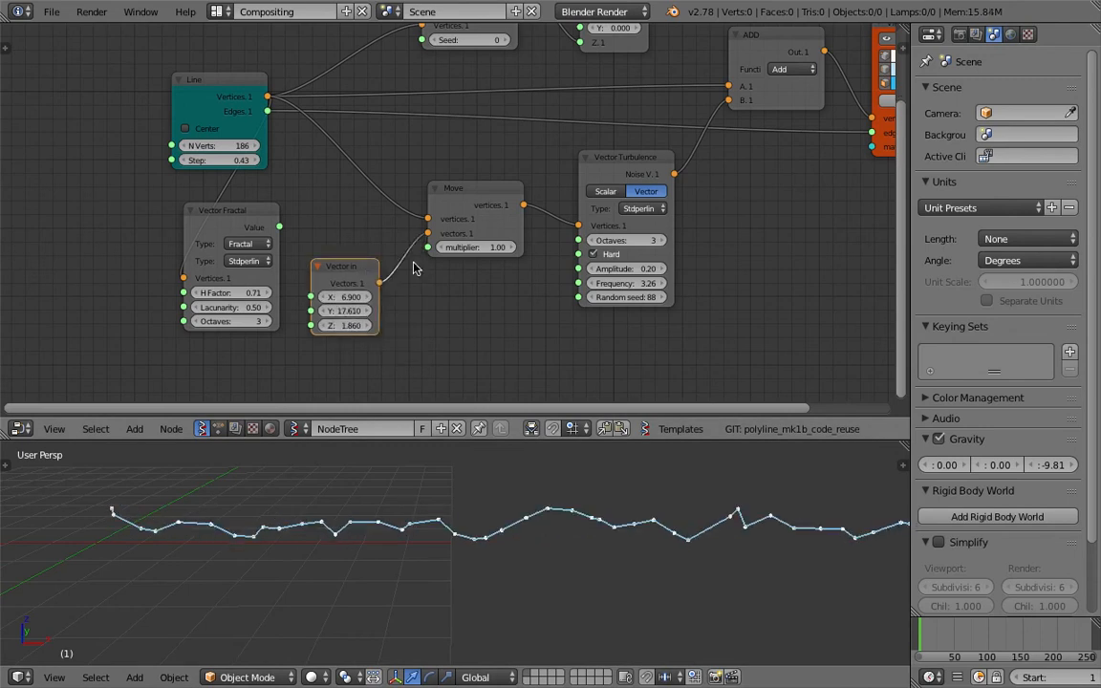
pyautogui.moveTo(443, 216); pyautogui.dragTo(415, 244, button='middle')
pyautogui.moveTo(458, 275); pyautogui.dragTo(433, 275)
# - Replace the Move node with a direct link from Line's Vertices to Vector Turbulence's Vertices and save over the blend file
pyautogui.click(436, 219)
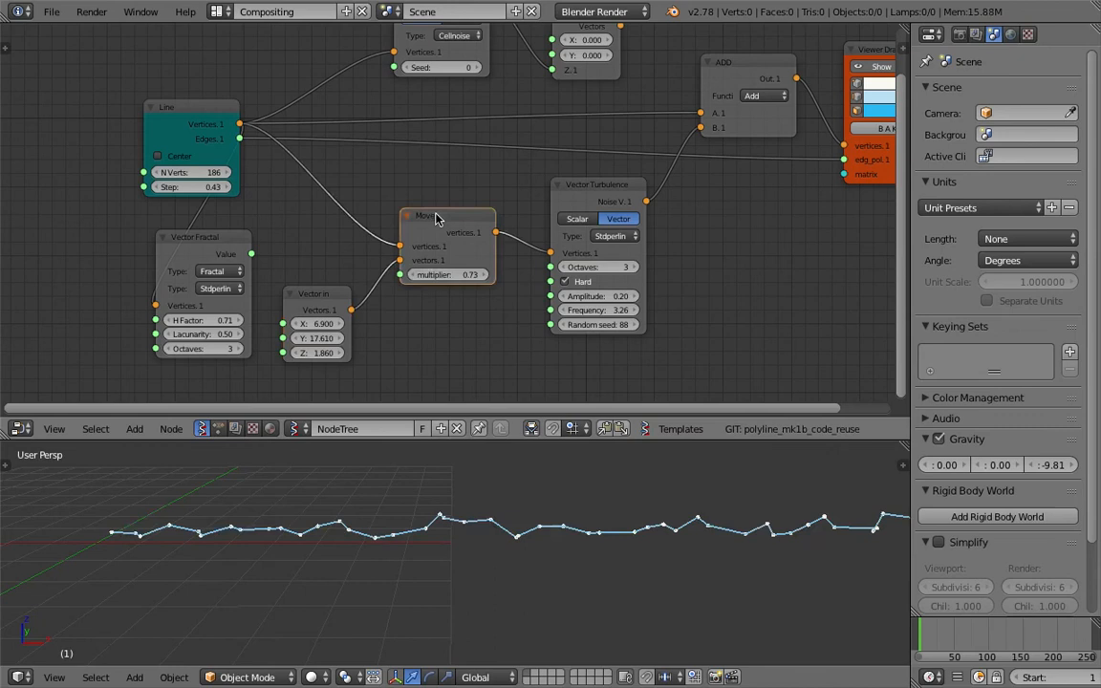
pyautogui.press('x')
pyautogui.moveTo(239, 124); pyautogui.dragTo(550, 252)
pyautogui.moveTo(568, 201); pyautogui.dragTo(461, 205)
pyautogui.hotkey('ctrl', 's')
pyautogui.press('Return')
# - Shift the ADD node and place the zero-valued Vector in node beside Vector Turbulence's output
pyautogui.scroll(-2, 439, 233)
pyautogui.moveTo(469, 245); pyautogui.dragTo(415, 243, button='middle')
pyautogui.moveTo(671, 141); pyautogui.dragTo(729, 158)
pyautogui.moveTo(392, 102); pyautogui.dragTo(470, 282)
pyautogui.scroll(3, 376, 266)
pyautogui.moveTo(376, 266); pyautogui.dragTo(498, 207, button='middle')
# - Switch Vector Turbulence to Scalar and route its Noise S through the adjacent Vector in node's Z into ADD's B input
pyautogui.click(408, 235)
pyautogui.moveTo(472, 217)
pyautogui.mouseDown()
pyautogui.moveTo(542, 285)
pyautogui.moveTo(577, 290)
pyautogui.mouseUp()
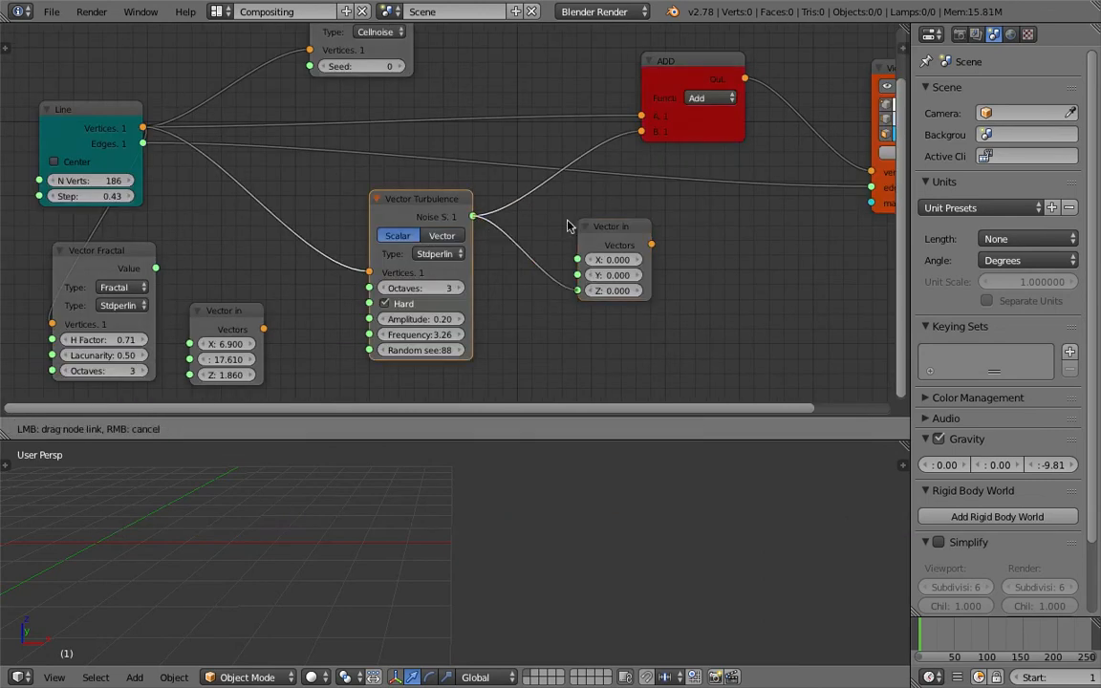
pyautogui.scroll(-1, 566, 226)
pyautogui.moveTo(637, 243); pyautogui.dragTo(626, 138)
# - Set Vector Turbulence's Amplitude to 1.76, inspect the displaced line from other angles, and save over the blend file
pyautogui.moveTo(433, 589); pyautogui.dragTo(438, 509, button='middle')
pyautogui.moveTo(421, 310); pyautogui.dragTo(544, 310)
pyautogui.moveTo(468, 514); pyautogui.dragTo(306, 528, button='middle')
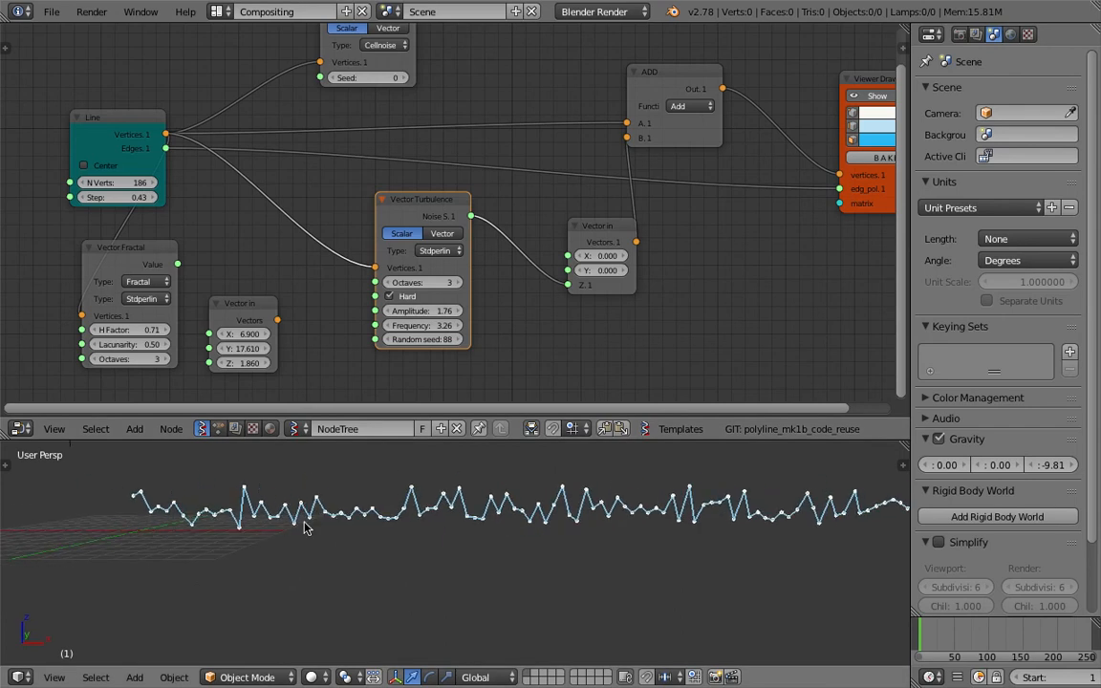
pyautogui.moveTo(635, 516); pyautogui.dragTo(488, 522, button='middle')
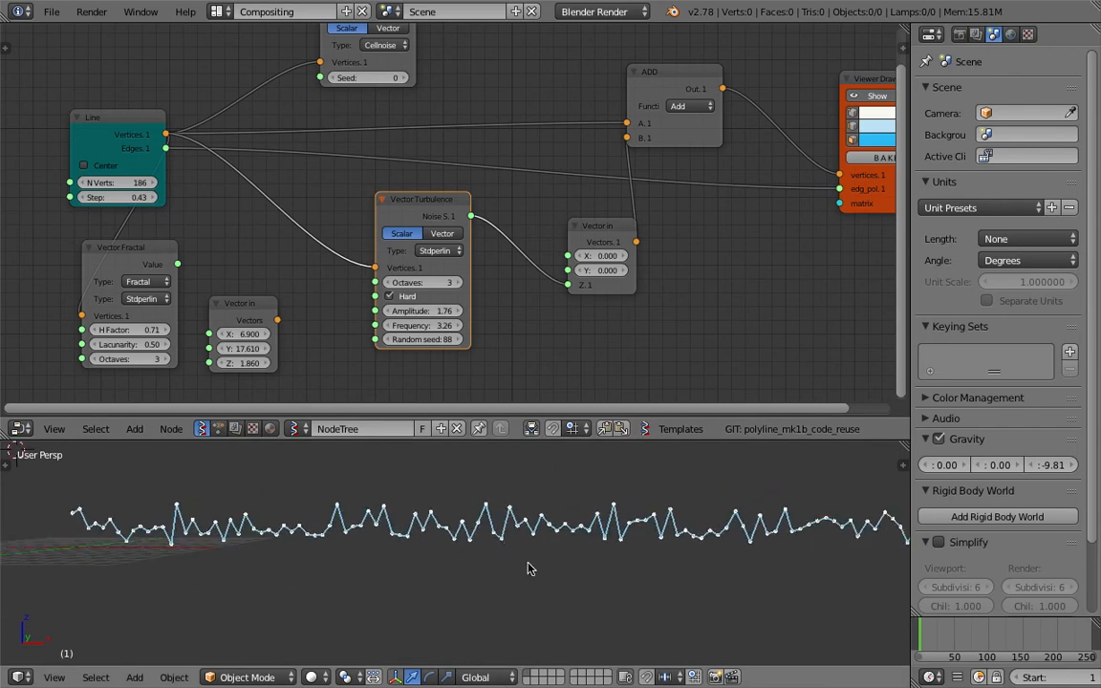
pyautogui.scroll(-2, 613, 517)
pyautogui.moveTo(611, 517); pyautogui.dragTo(631, 540, button='middle')
pyautogui.hotkey('ctrl', 's')
pyautogui.click(630, 540)
pyautogui.scroll(1, 390, 298)
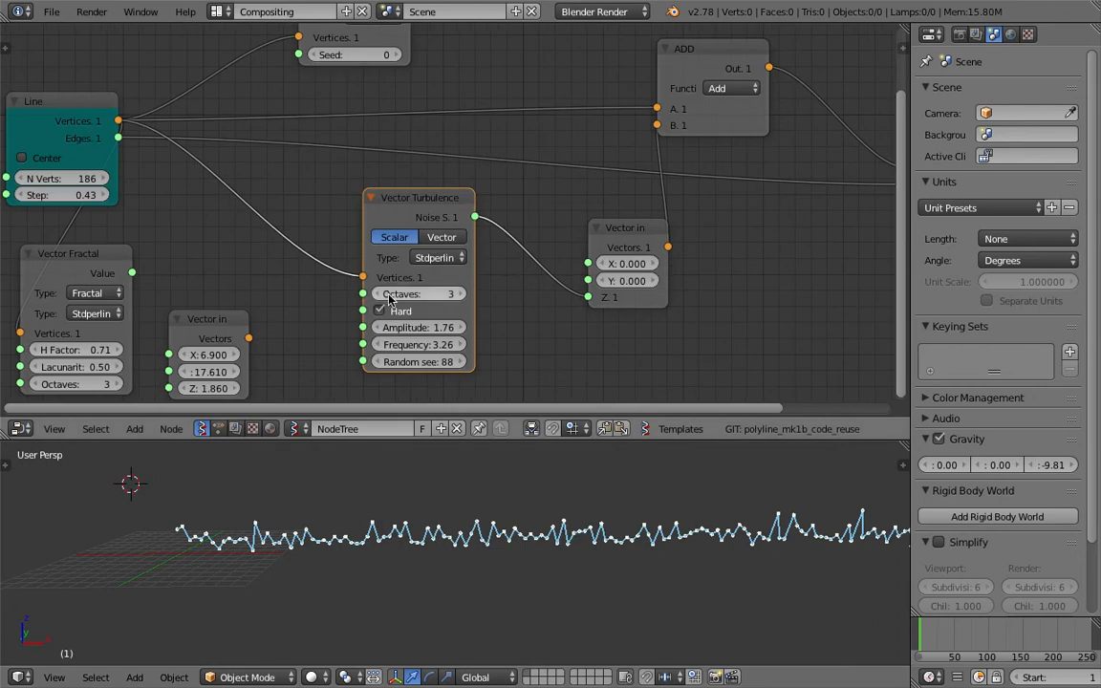
# - Reposition the unused Vector in node and delete the Vector Fractal and Vector Noise nodes
pyautogui.moveTo(218, 320); pyautogui.dragTo(217, 288)
pyautogui.moveTo(218, 287); pyautogui.dragTo(321, 270, button='middle')
pyautogui.scroll(-1, 321, 271)
pyautogui.click(229, 246)
pyautogui.press('x')
pyautogui.moveTo(335, 224); pyautogui.dragTo(290, 315, button='middle')
pyautogui.click(408, 79)
pyautogui.press('x')
# - Save over the blend file and save it again to the Desktop with Save As
pyautogui.moveTo(505, 347); pyautogui.dragTo(496, 287, button='middle')
pyautogui.scroll(1, 496, 287)
pyautogui.hotkey('ctrl', 's')
pyautogui.click(496, 287)
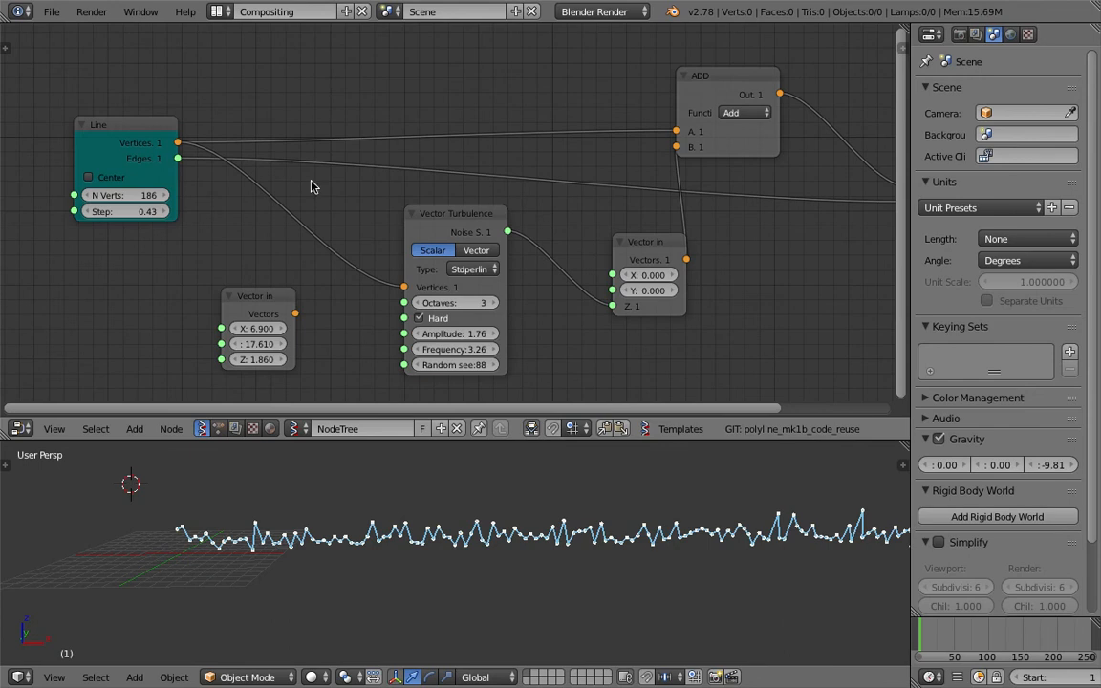
pyautogui.click(52, 11)
pyautogui.click(103, 158)
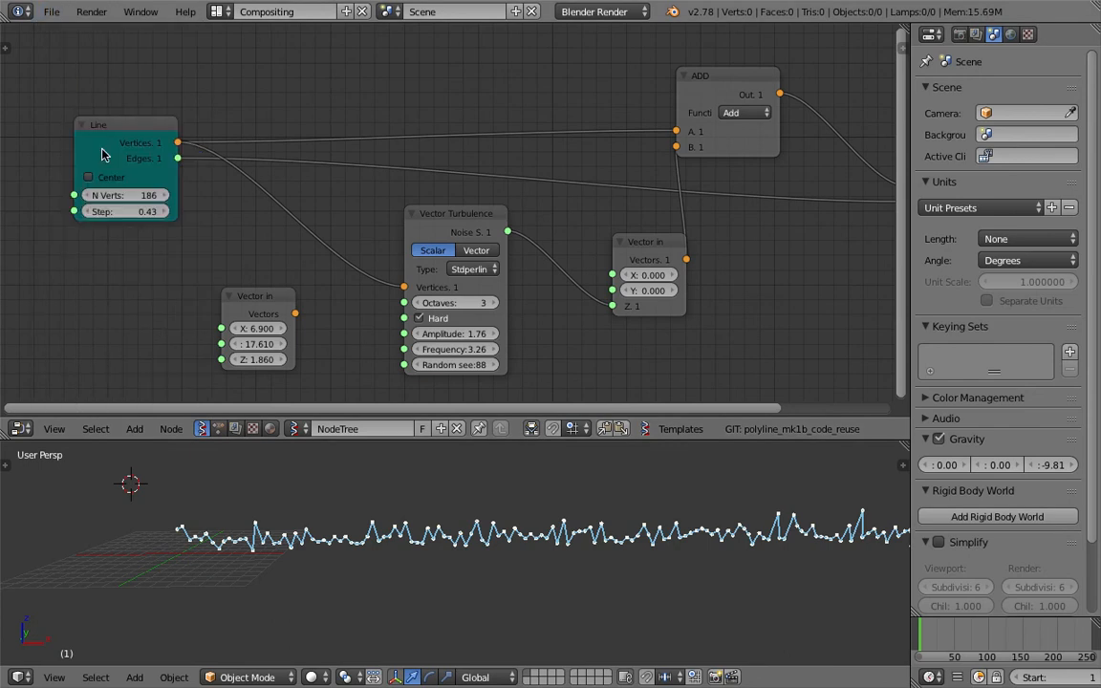
pyautogui.click(52, 11)
pyautogui.click(98, 160)
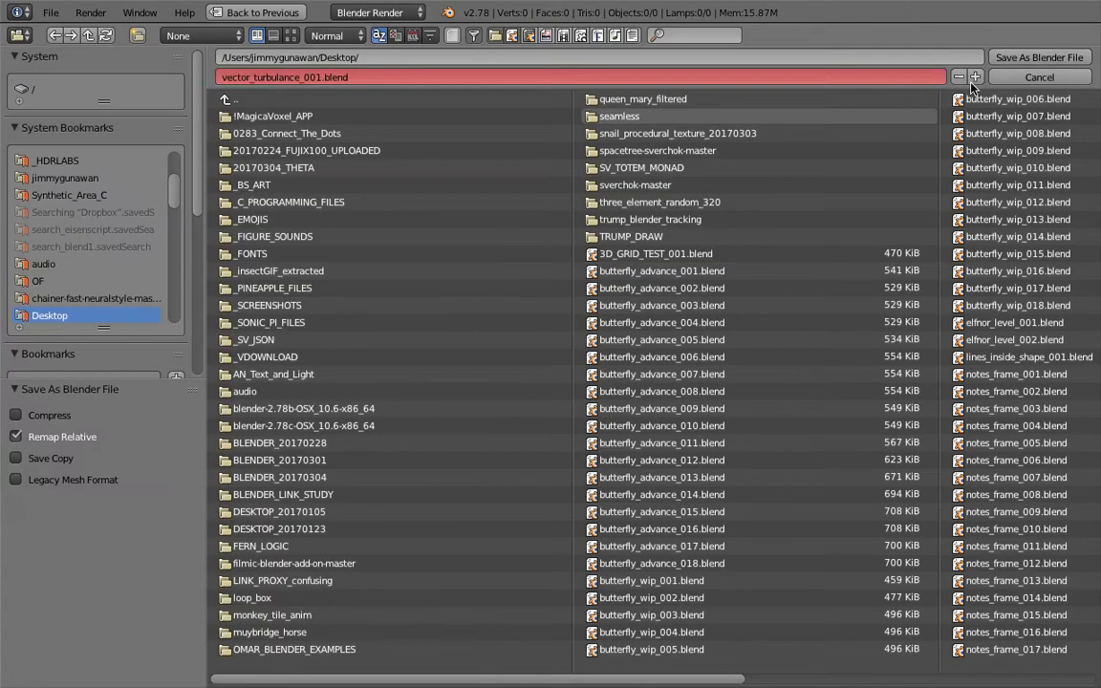
pyautogui.press('Return')
# - Reposition the Viewer Draw node and view the displaced line at an angle
pyautogui.moveTo(587, 243); pyautogui.dragTo(559, 237, button='middle')
pyautogui.moveTo(875, 195); pyautogui.dragTo(895, 183)
pyautogui.moveTo(700, 270); pyautogui.dragTo(613, 246, button='middle')
pyautogui.moveTo(459, 516)
pyautogui.mouseDown(button='middle')
pyautogui.moveTo(652, 530)
pyautogui.moveTo(589, 491)
pyautogui.moveTo(426, 331)
pyautogui.mouseUp(button='middle')
pyautogui.scroll(-1, 473, 313)
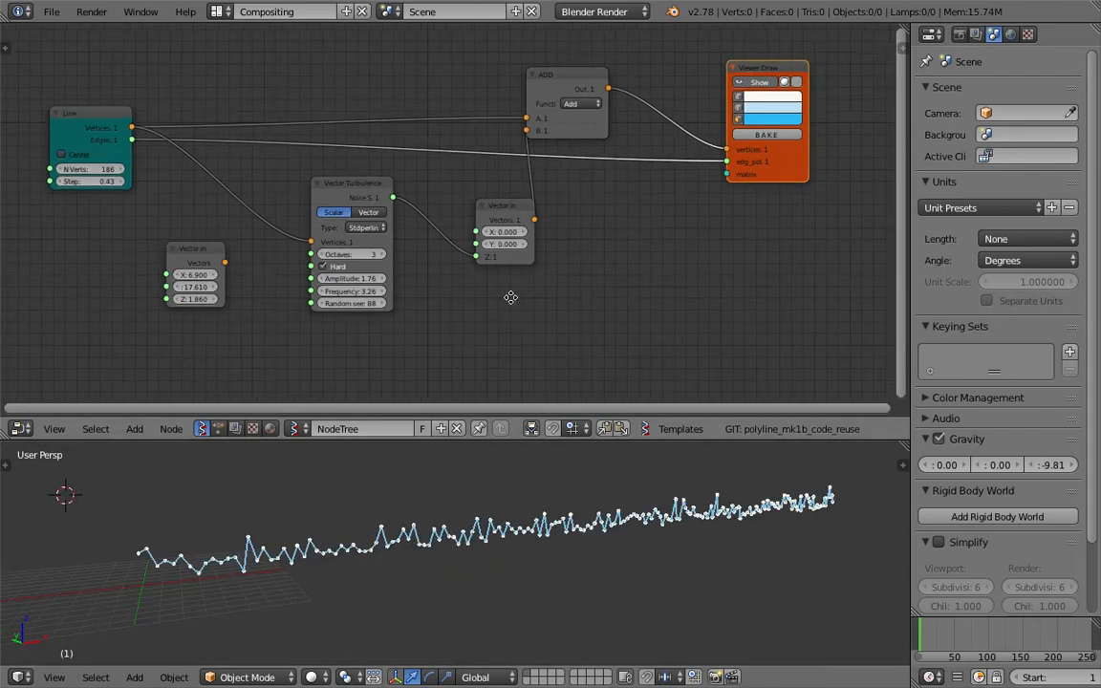
pyautogui.moveTo(511, 298); pyautogui.dragTo(521, 289, button='middle')
# - Add a Matrix in node below Viewer Draw and connect its Matrix output to Viewer Draw's matrix input
pyautogui.hotkey('shift', 'a')
pyautogui.write('s')
pyautogui.write('matrix i')
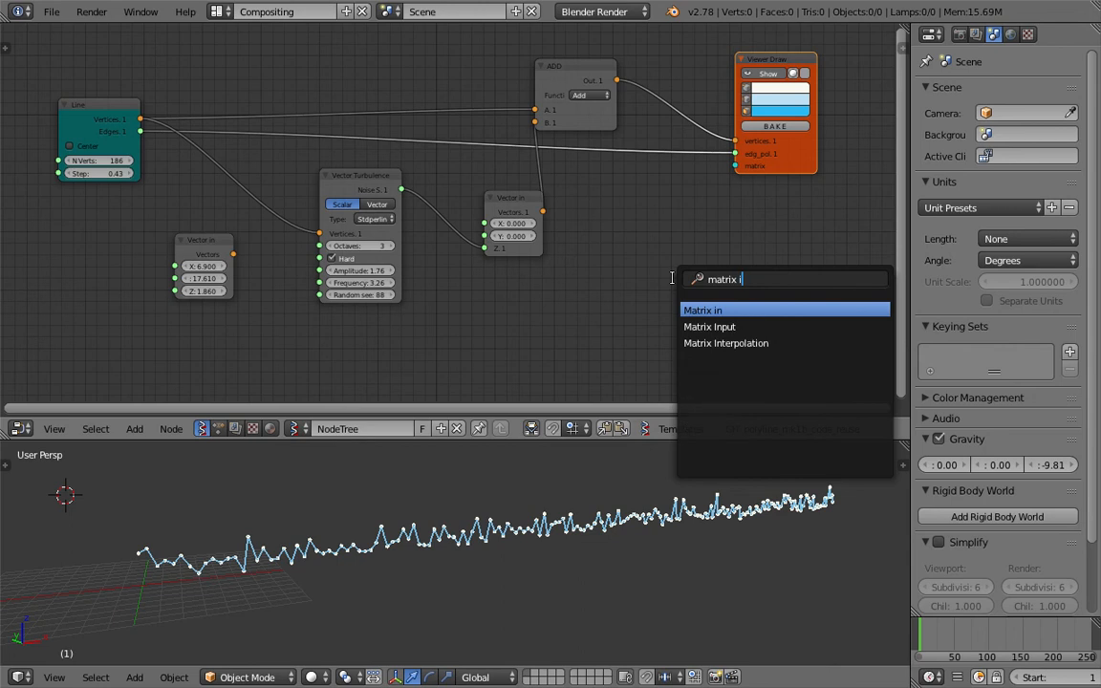
pyautogui.press('Return')
pyautogui.click(669, 281)
pyautogui.moveTo(714, 266)
pyautogui.mouseDown()
pyautogui.moveTo(755, 180)
pyautogui.moveTo(741, 167)
pyautogui.mouseUp()
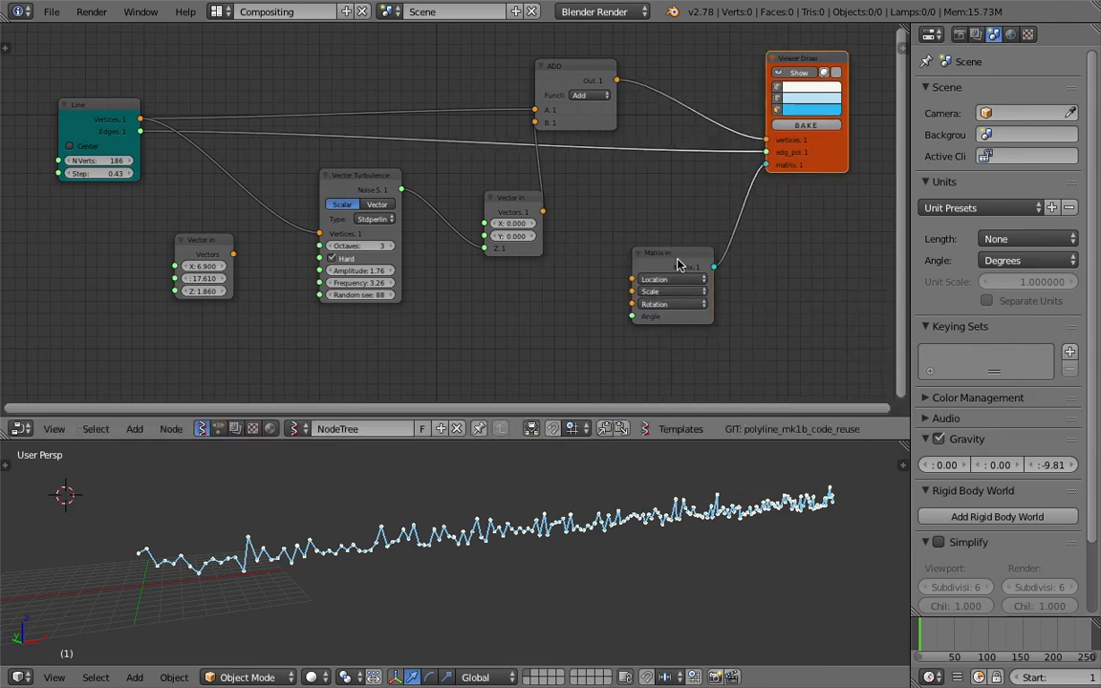
pyautogui.moveTo(676, 265); pyautogui.dragTo(721, 236)
# - Add a Range Float node in the space between Vector Turbulence and Matrix in
pyautogui.moveTo(594, 277); pyautogui.dragTo(606, 255, button='middle')
pyautogui.scroll(2, 580, 262)
pyautogui.hotkey('shift', 'a')
pyautogui.click(578, 259)
pyautogui.write('vecto')
pyautogui.hotkey('ctrl', 'a')
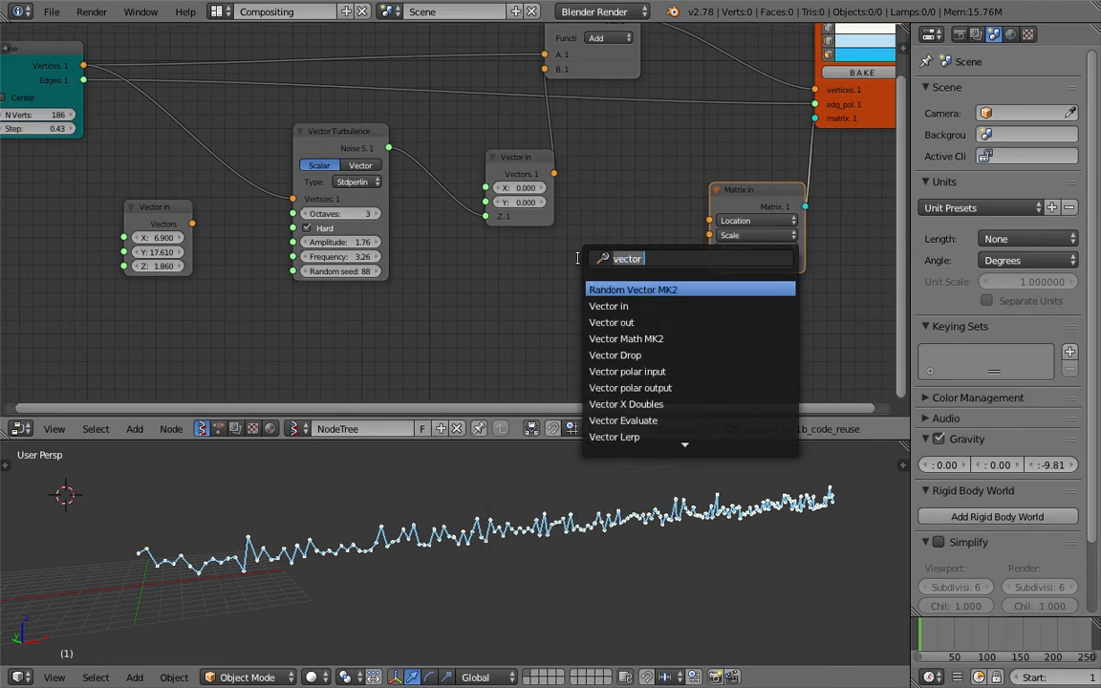
pyautogui.write('rangfe')
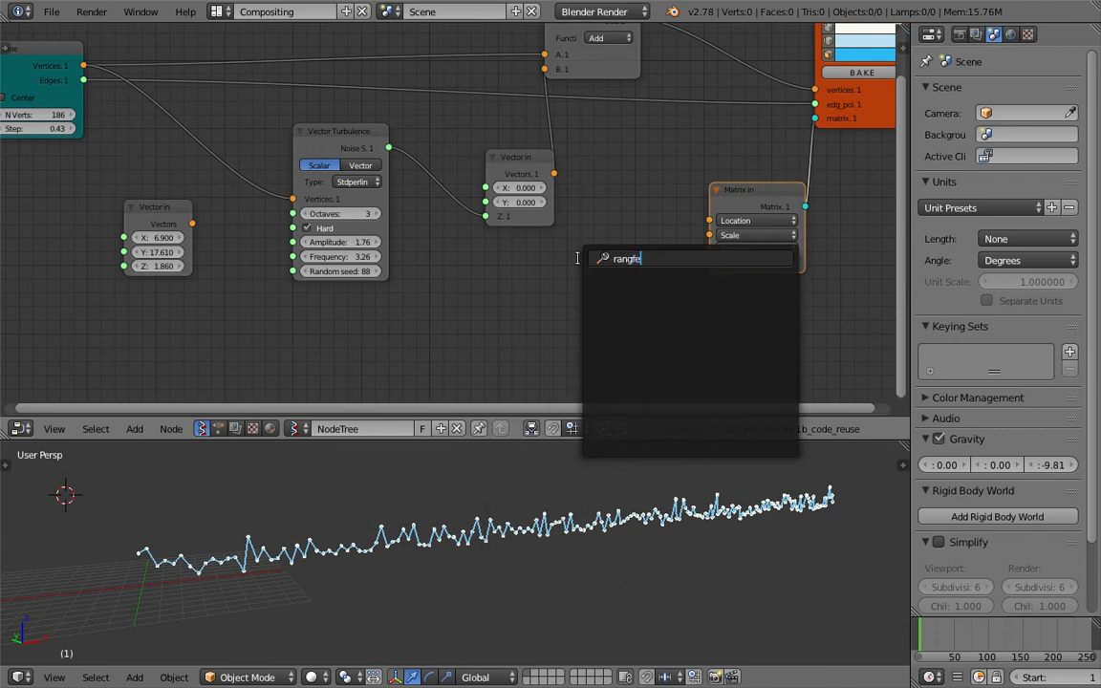
pyautogui.press('BackSpace')
pyautogui.press('BackSpace')
pyautogui.write('e')
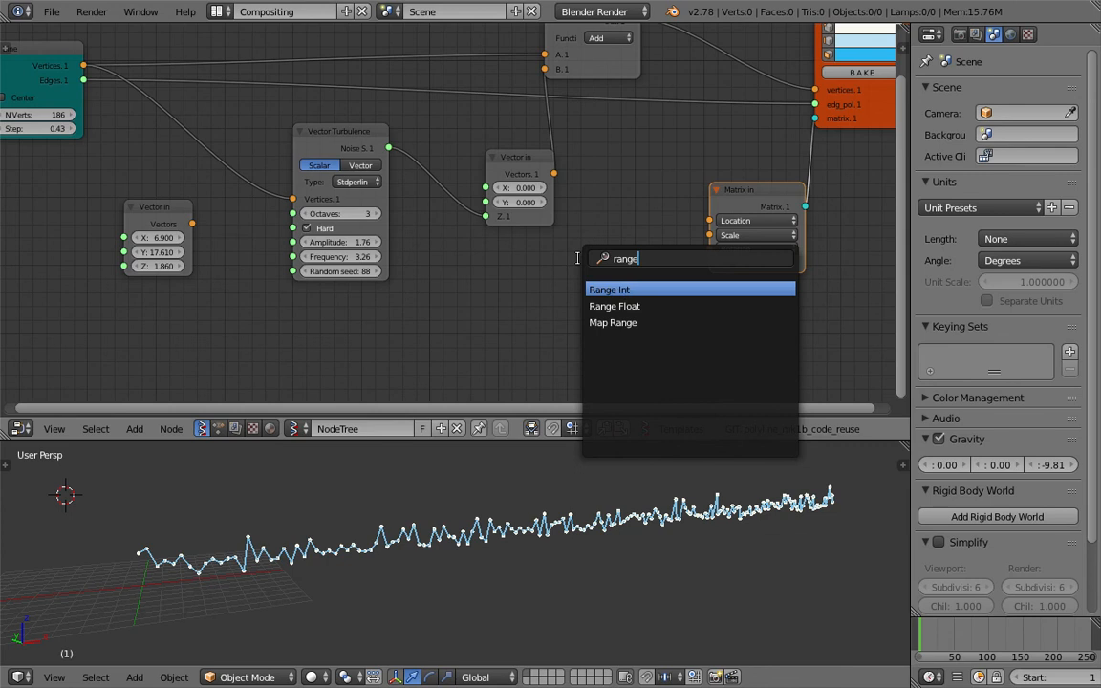
pyautogui.press('Down')
pyautogui.press('Return')
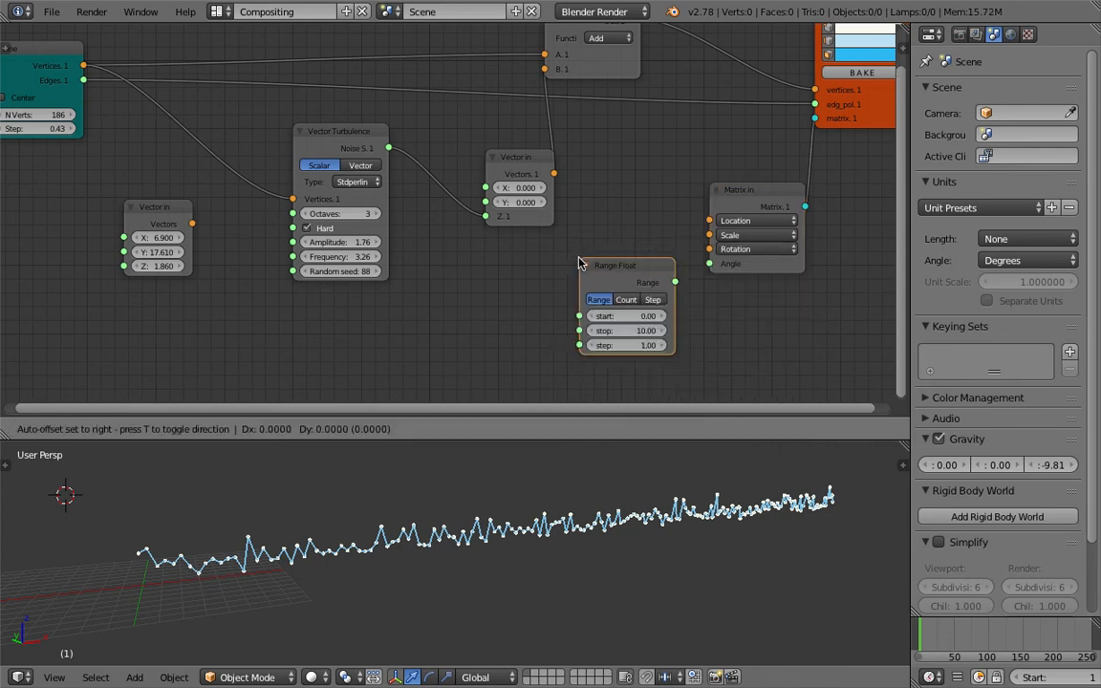
pyautogui.click(495, 270)
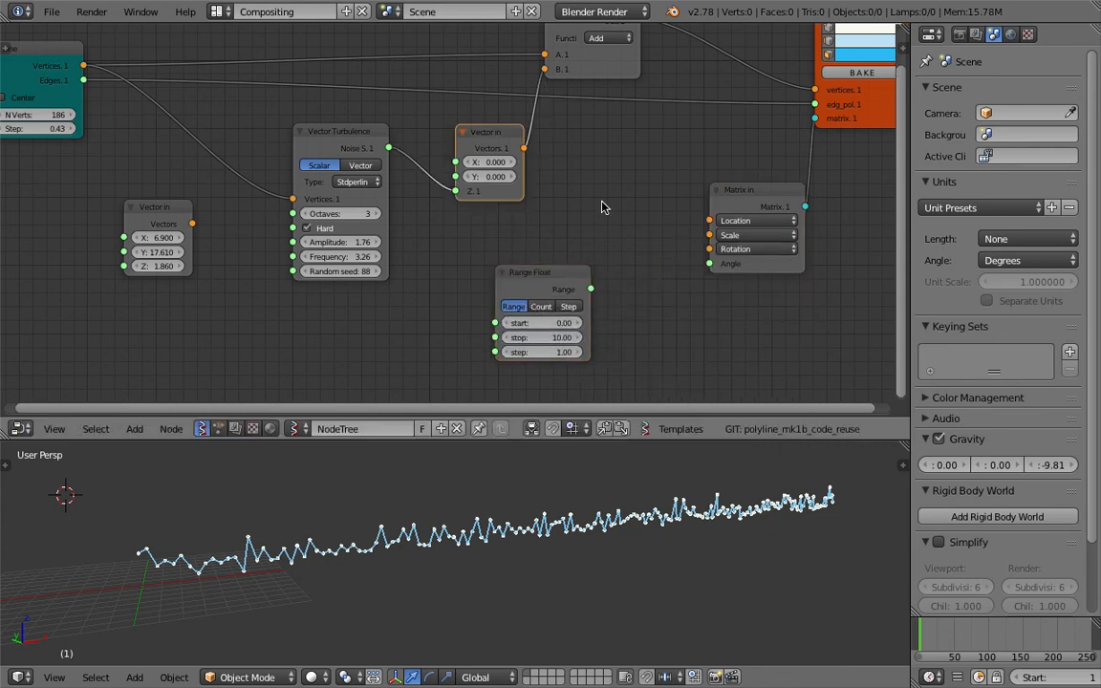
# - Add another Vector in node and connect its Vectors output to the Matrix in node's Location
pyautogui.hotkey('alt', 'space')
pyautogui.write('vec')
pyautogui.click(631, 250)
pyautogui.click(636, 218)
pyautogui.moveTo(673, 227); pyautogui.dragTo(709, 221)
# - Connect Range Float's Range to the new Vector in node's Y, switch Range Float to Count mode, and save
pyautogui.moveTo(553, 277); pyautogui.dragTo(517, 263)
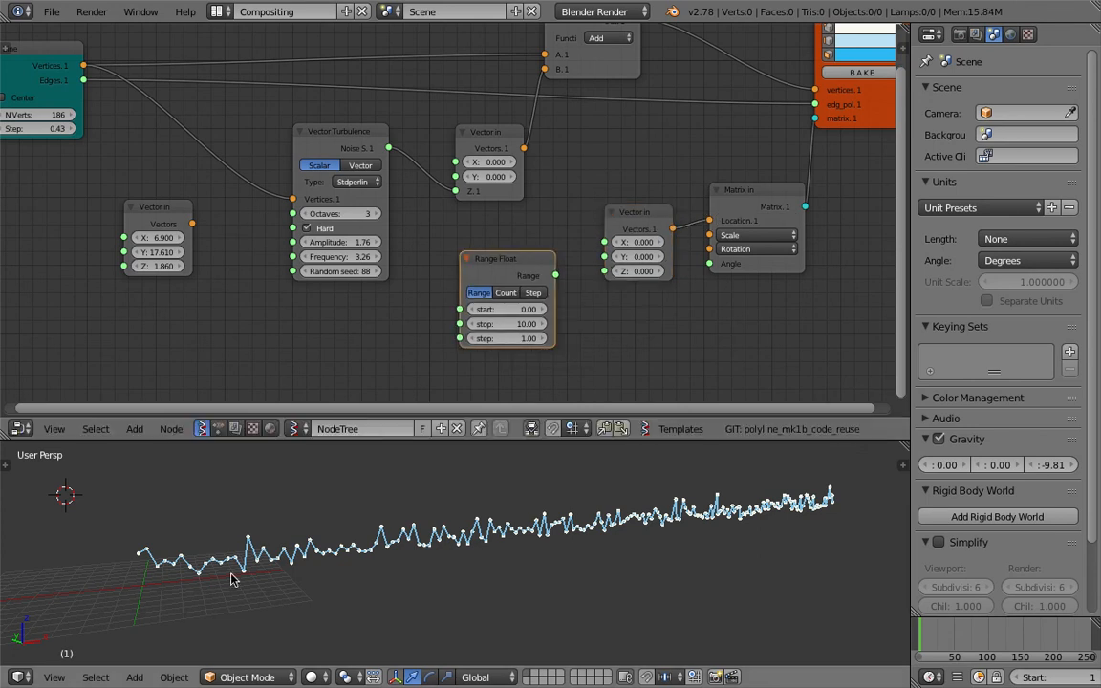
pyautogui.moveTo(233, 577); pyautogui.dragTo(172, 618, button='middle')
pyautogui.moveTo(553, 276); pyautogui.dragTo(605, 256)
pyautogui.click(505, 292)
pyautogui.moveTo(530, 473); pyautogui.dragTo(455, 503, button='middle')
pyautogui.hotkey('ctrl', 's')
pyautogui.click(454, 503)
# - Set Range Float's stop to 16.45 and count to 9, and save over the blend file
pyautogui.moveTo(516, 339); pyautogui.dragTo(564, 326)
pyautogui.moveTo(513, 550); pyautogui.dragTo(432, 533, button='middle')
pyautogui.hotkey('ctrl', 's')
pyautogui.click(432, 533)
# - Move the Vector Turbulence node and the unused Vector in node aside to make room between them
pyautogui.moveTo(354, 143); pyautogui.dragTo(340, 145)
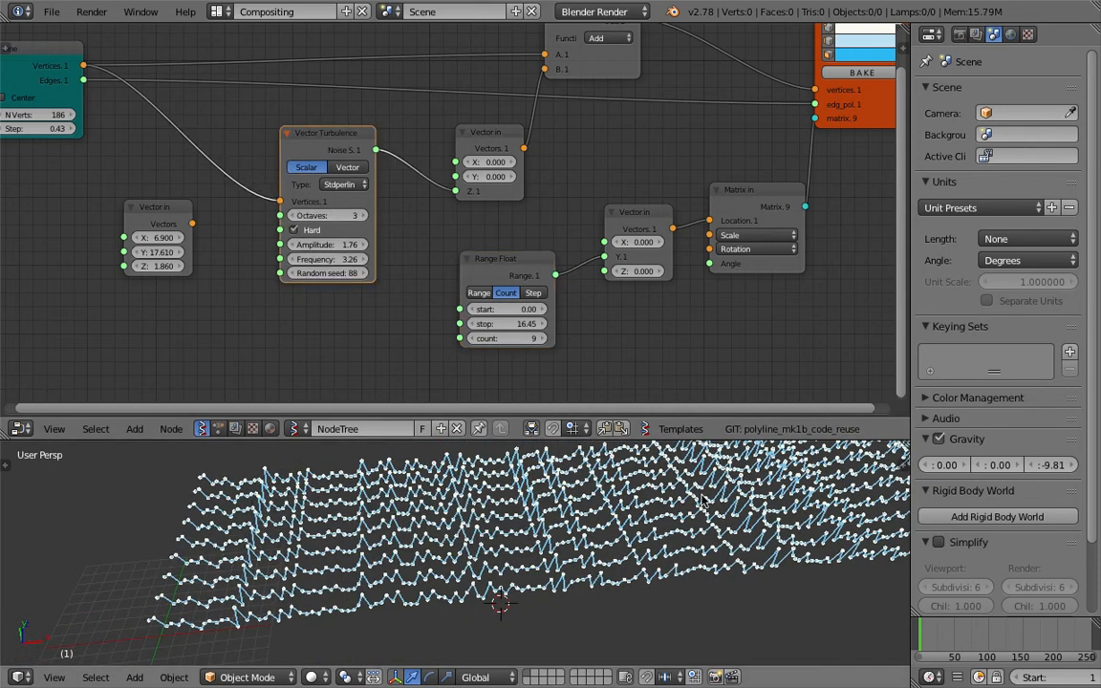
pyautogui.moveTo(161, 206); pyautogui.dragTo(304, 189, button='middle')
pyautogui.moveTo(305, 189); pyautogui.dragTo(137, 196)
# - Add a Range Int node near Vector Turbulence's inputs and save over the blend file
pyautogui.hotkey('shift', 'a')
pyautogui.click(309, 263)
pyautogui.write('range fl')
pyautogui.press('BackSpace')
pyautogui.press('BackSpace')
pyautogui.write('int')
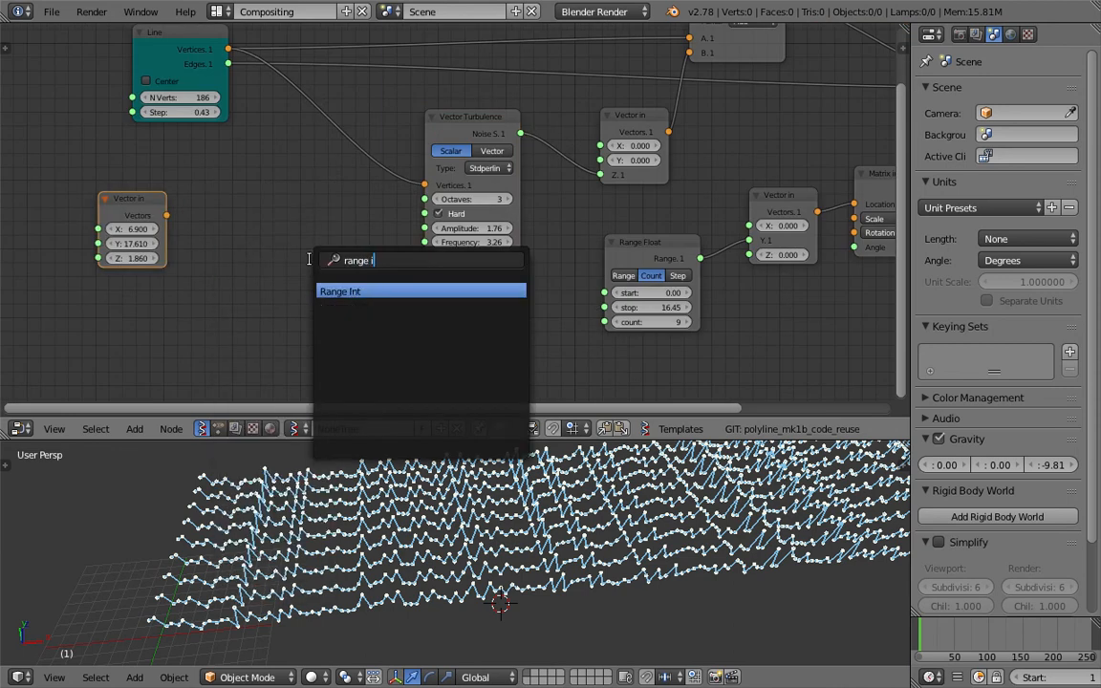
pyautogui.press('Return')
pyautogui.click(312, 263)
pyautogui.hotkey('ctrl', 's')
pyautogui.click(312, 263)
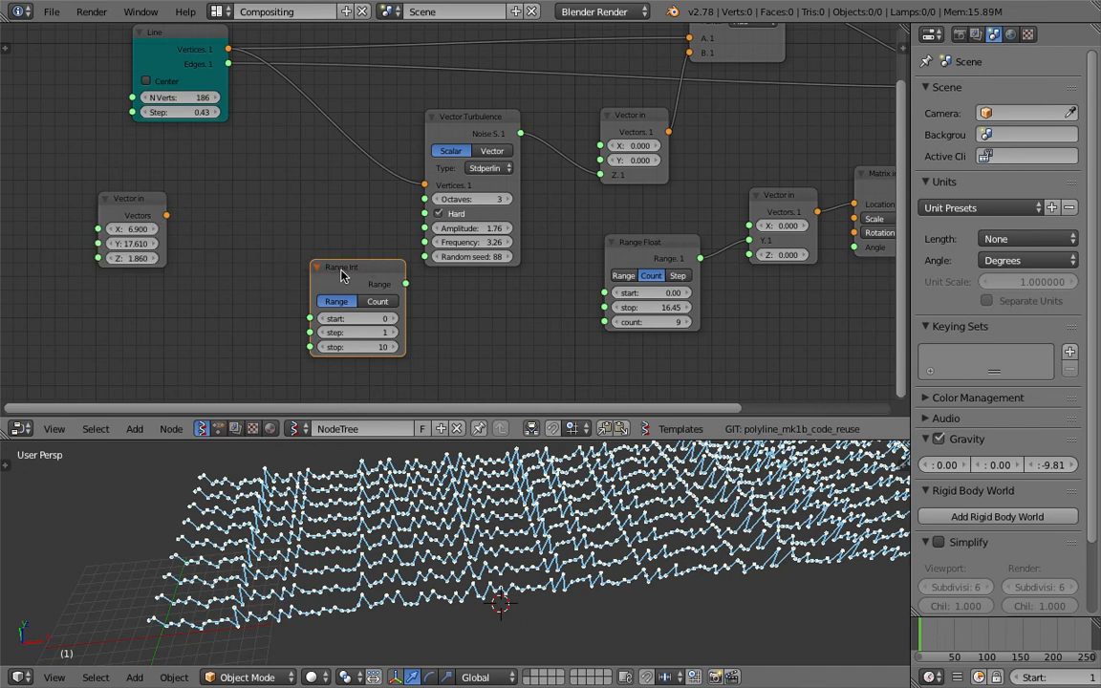
# - Switch Range Int to Count mode, connect its Range to Vector Turbulence's Random seed, and set its count to 22
pyautogui.moveTo(317, 267); pyautogui.dragTo(278, 258)
pyautogui.click(339, 292)
pyautogui.moveTo(366, 276); pyautogui.dragTo(426, 258)
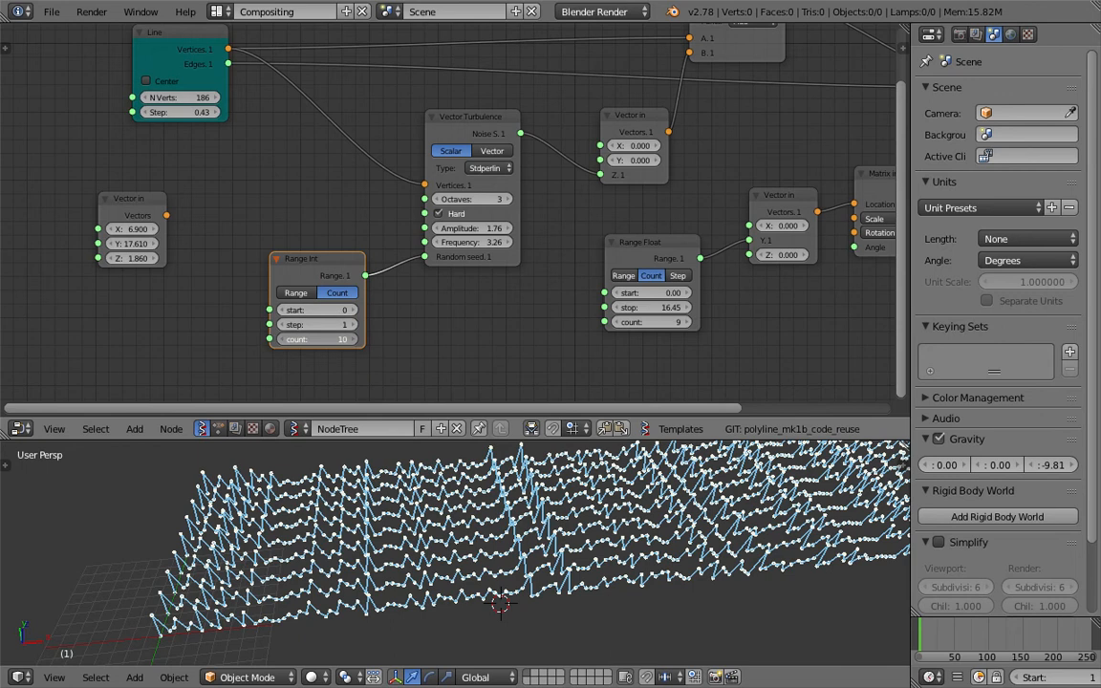
pyautogui.moveTo(435, 573); pyautogui.dragTo(430, 478, button='middle')
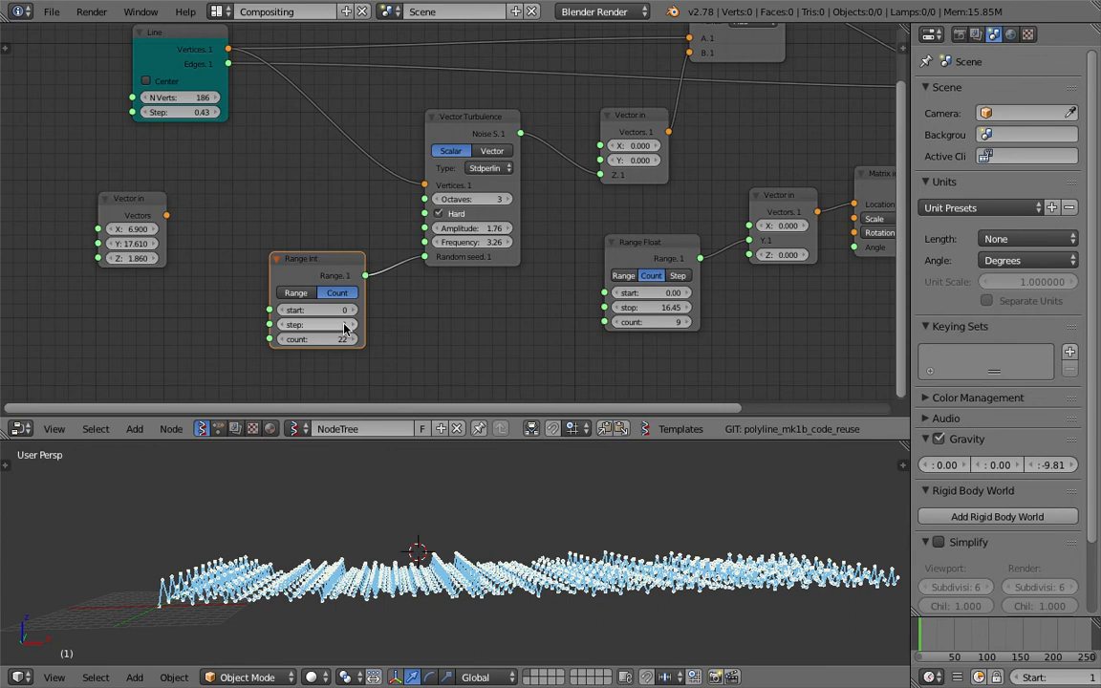
pyautogui.moveTo(471, 252); pyautogui.dragTo(380, 254, button='middle')
pyautogui.scroll(-1, 381, 259)
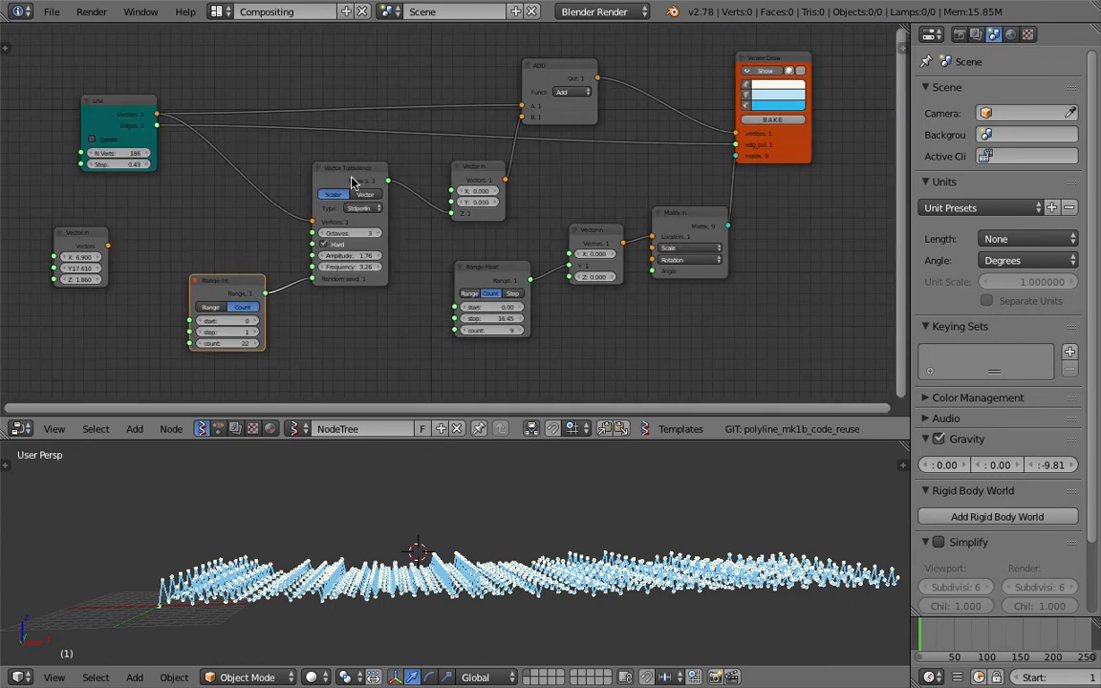
# - Compare the displaced lines with Vector Turbulence's Hard option off and on
pyautogui.click(368, 188)
pyautogui.scroll(4, 398, 220)
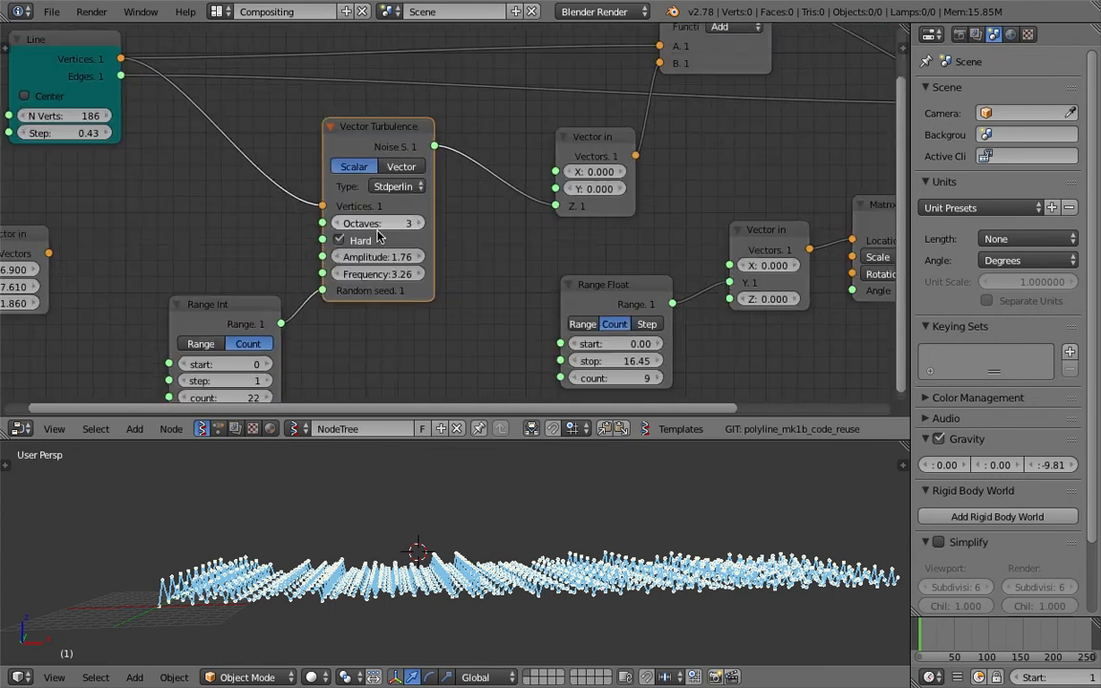
pyautogui.moveTo(351, 223); pyautogui.dragTo(401, 215, button='middle')
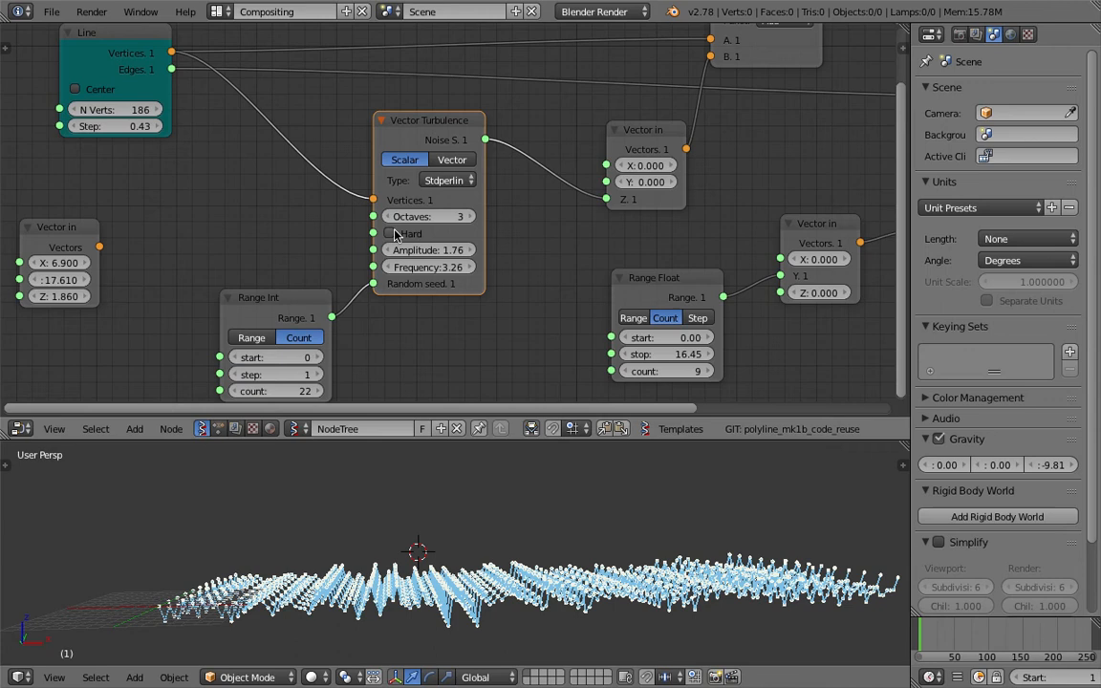
pyautogui.click(399, 235)
pyautogui.click(420, 235)
pyautogui.scroll(-2, 453, 228)
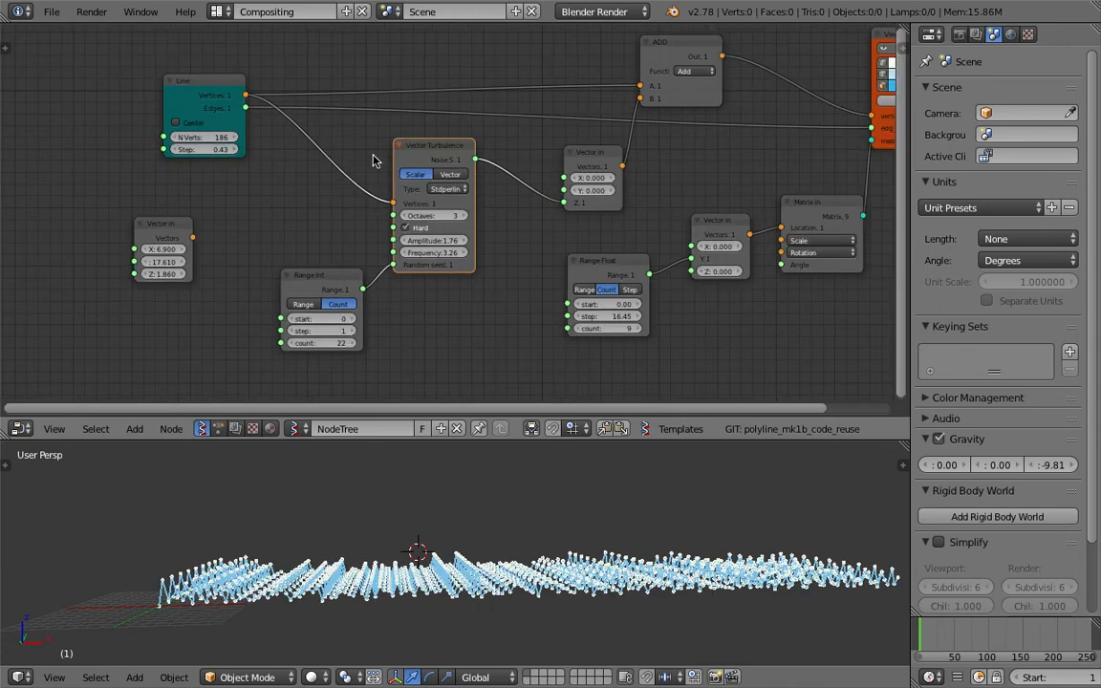
# - Enlarge the node editor, reposition the Range Int node beside Vector Turbulence's inputs, and keep it in Count mode
pyautogui.moveTo(373, 161); pyautogui.dragTo(413, 171, button='middle')
pyautogui.moveTo(487, 439); pyautogui.dragTo(487, 470)
pyautogui.moveTo(376, 306); pyautogui.dragTo(373, 278)
pyautogui.scroll(2, 373, 278)
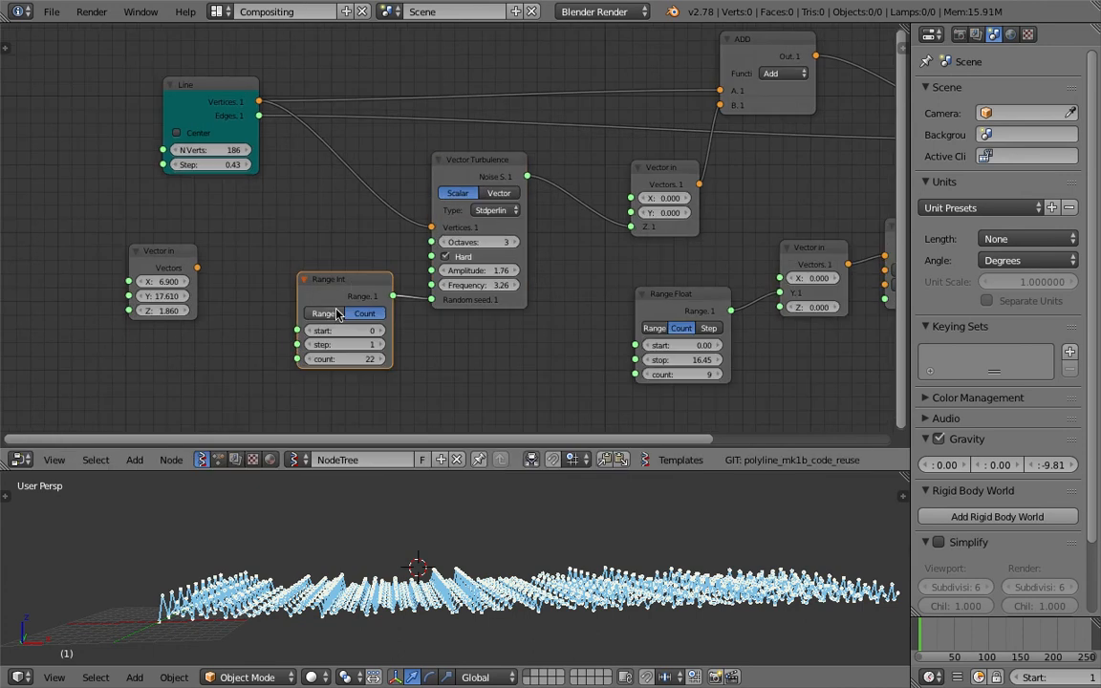
pyautogui.click(329, 315)
pyautogui.click(365, 314)
# - Set the counts of both Range Int and Range Float to 10
pyautogui.moveTo(755, 361); pyautogui.dragTo(493, 338, button='middle')
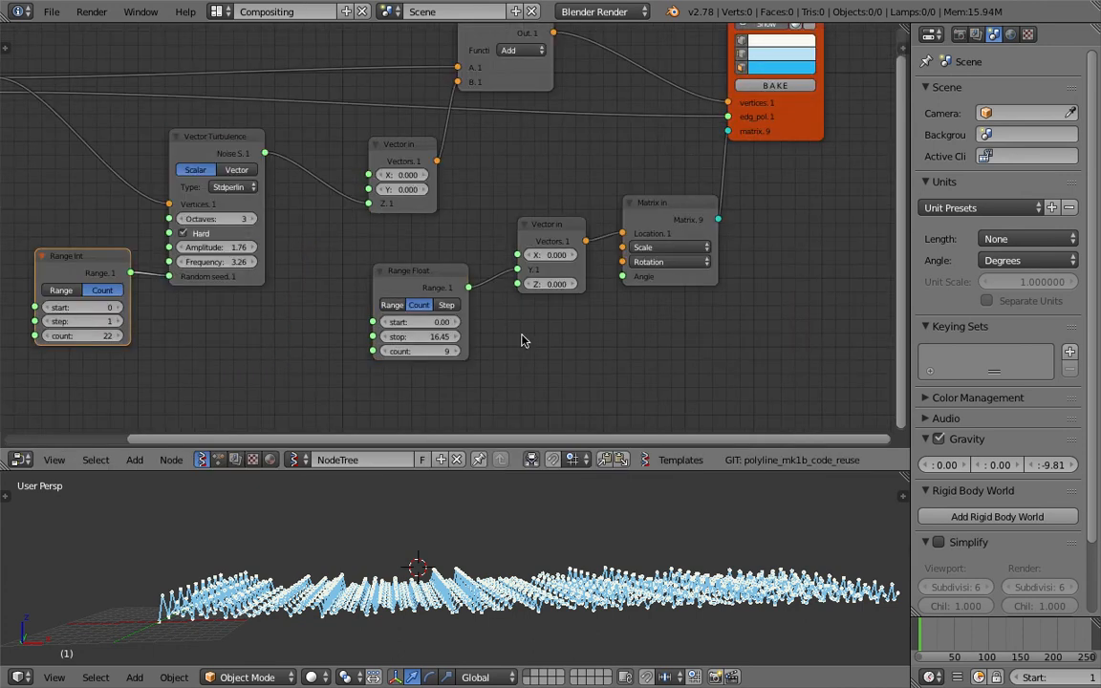
pyautogui.click(455, 352)
pyautogui.click(455, 352)
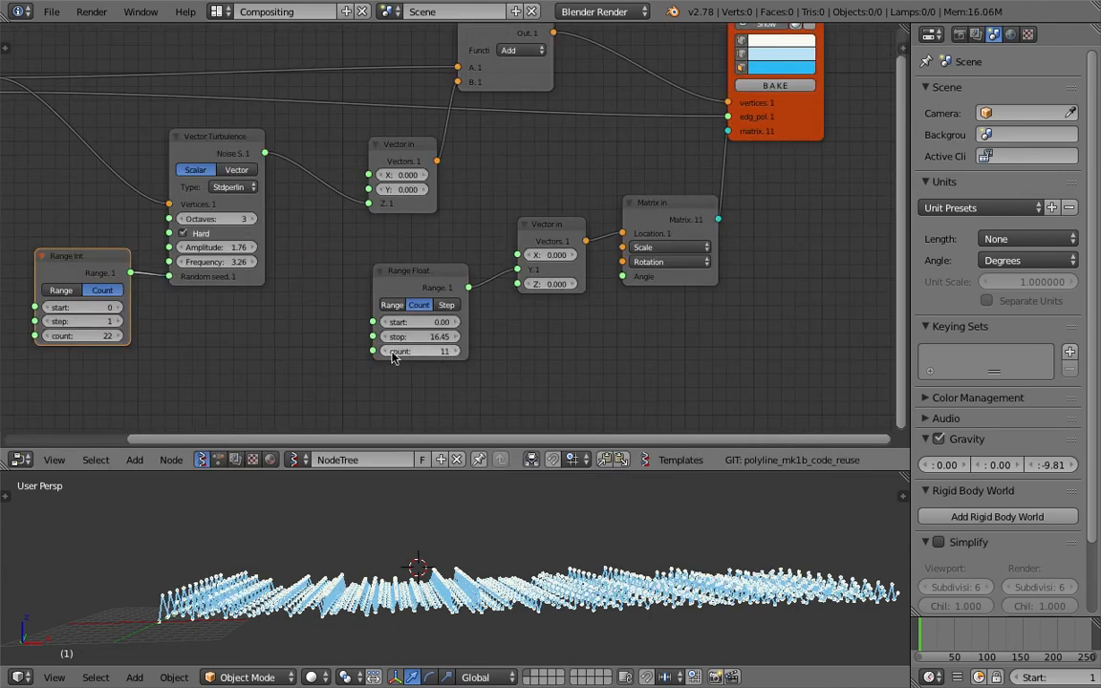
pyautogui.moveTo(93, 339); pyautogui.dragTo(197, 346, button='middle')
pyautogui.click(191, 343)
pyautogui.write('10')
pyautogui.press('Return')
pyautogui.click(512, 357)
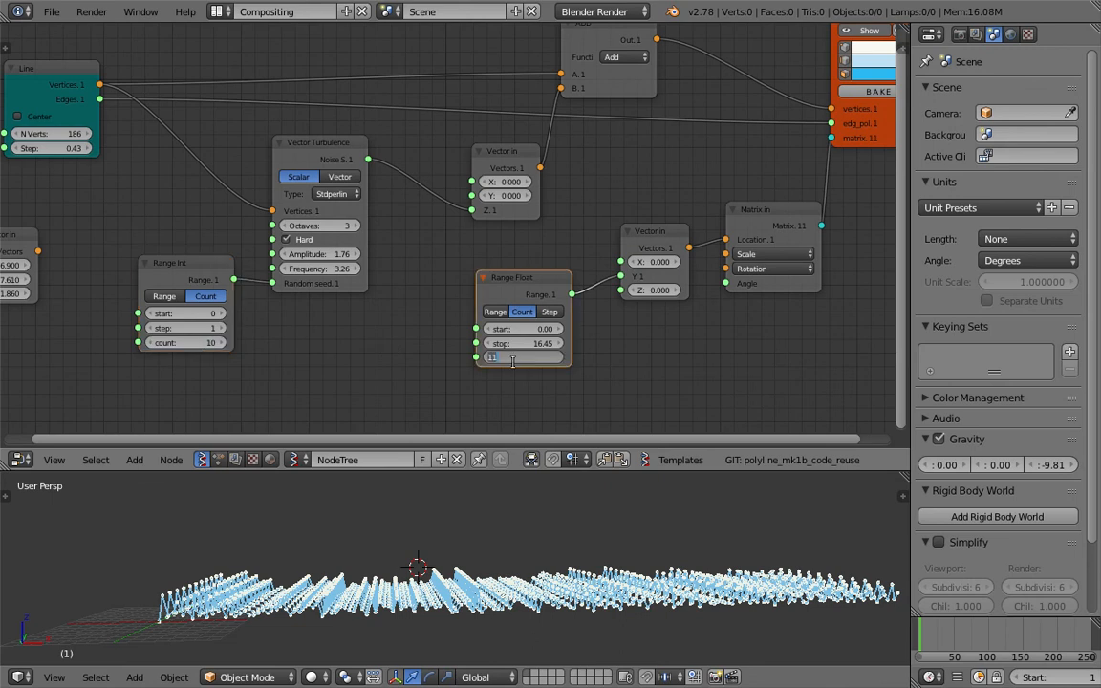
pyautogui.write('10')
pyautogui.press('Return')
# - Set Range Float's stop to 19.93 and Range Int's start to 41
pyautogui.moveTo(531, 352); pyautogui.dragTo(578, 351)
pyautogui.moveTo(196, 313); pyautogui.dragTo(250, 314)
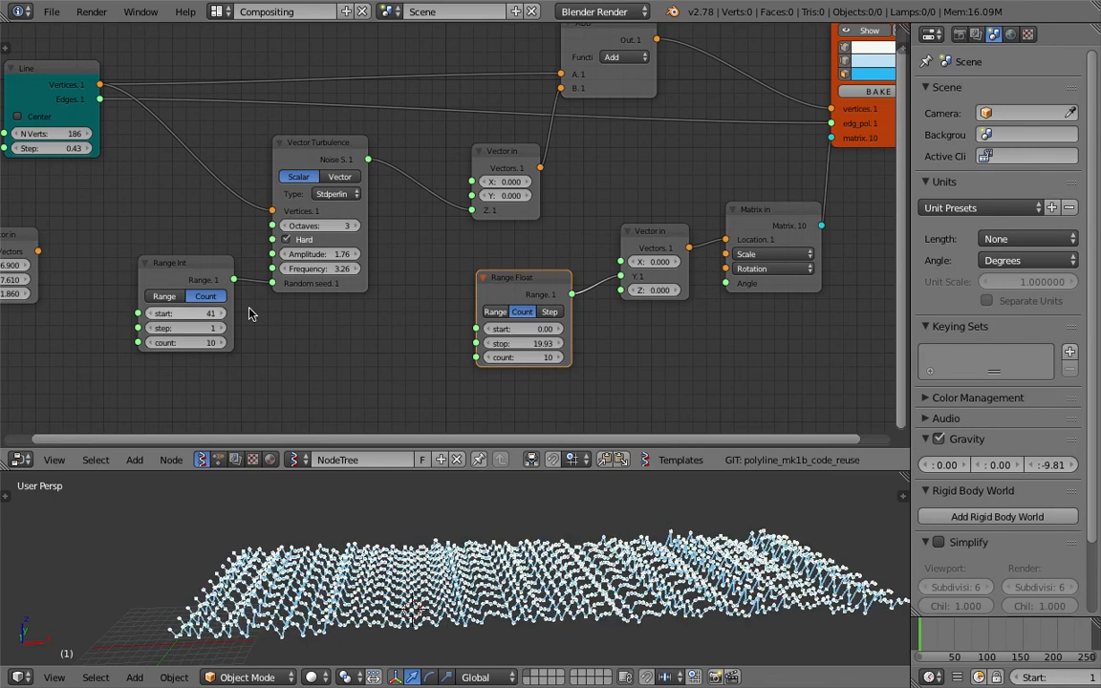
# - Spread out the Line, Range Int, Vector Turbulence, ADD and adjoining Vector in nodes to make room in the tree
pyautogui.press('Home')
pyautogui.moveTo(246, 210); pyautogui.dragTo(293, 286, button='middle')
pyautogui.moveTo(176, 154); pyautogui.dragTo(158, 97)
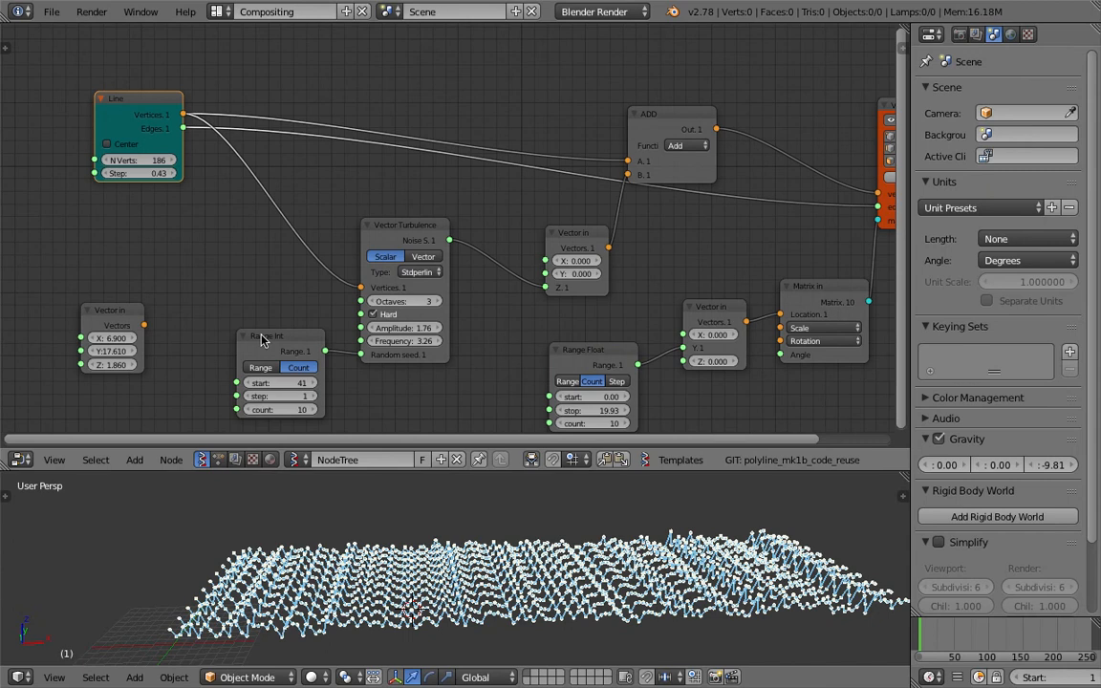
pyautogui.moveTo(261, 340); pyautogui.dragTo(200, 273)
pyautogui.moveTo(403, 214); pyautogui.dragTo(373, 180)
pyautogui.moveTo(684, 122); pyautogui.dragTo(732, 99)
pyautogui.moveTo(578, 233); pyautogui.dragTo(568, 223)
pyautogui.moveTo(564, 222); pyautogui.dragTo(557, 247, button='middle')
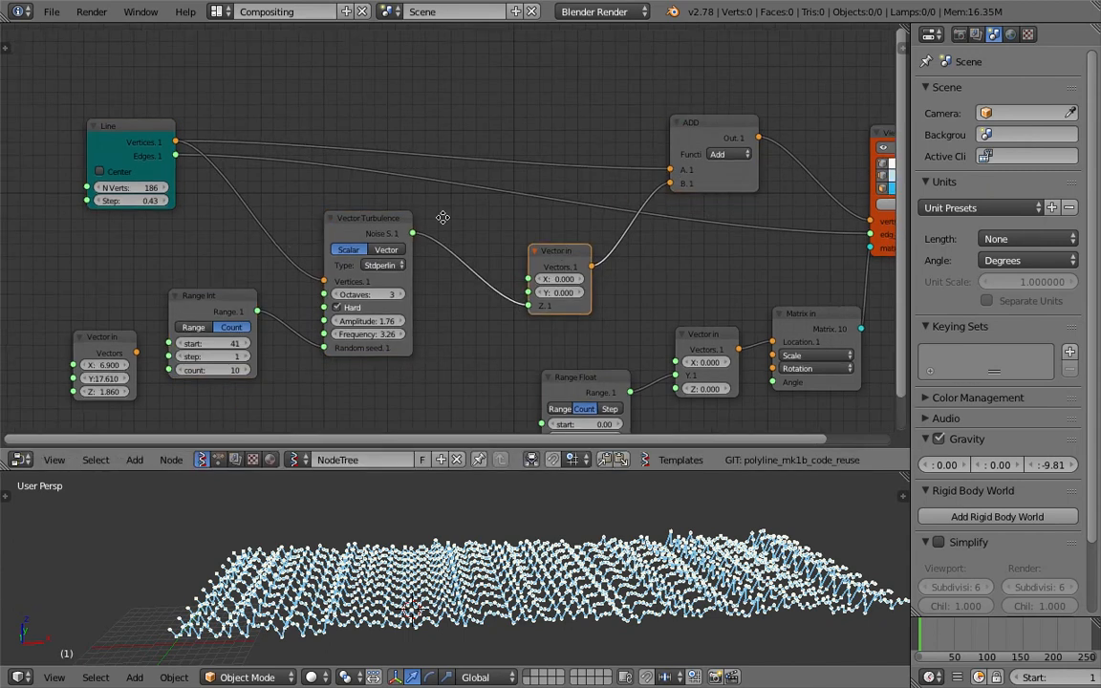
# - Add a Vector Noise MK2 node above Vector Turbulence
pyautogui.scroll(-2, 344, 134)
pyautogui.moveTo(332, 117); pyautogui.dragTo(346, 180, button='middle')
pyautogui.scroll(2, 346, 180)
pyautogui.moveTo(373, 299); pyautogui.dragTo(369, 283, button='middle')
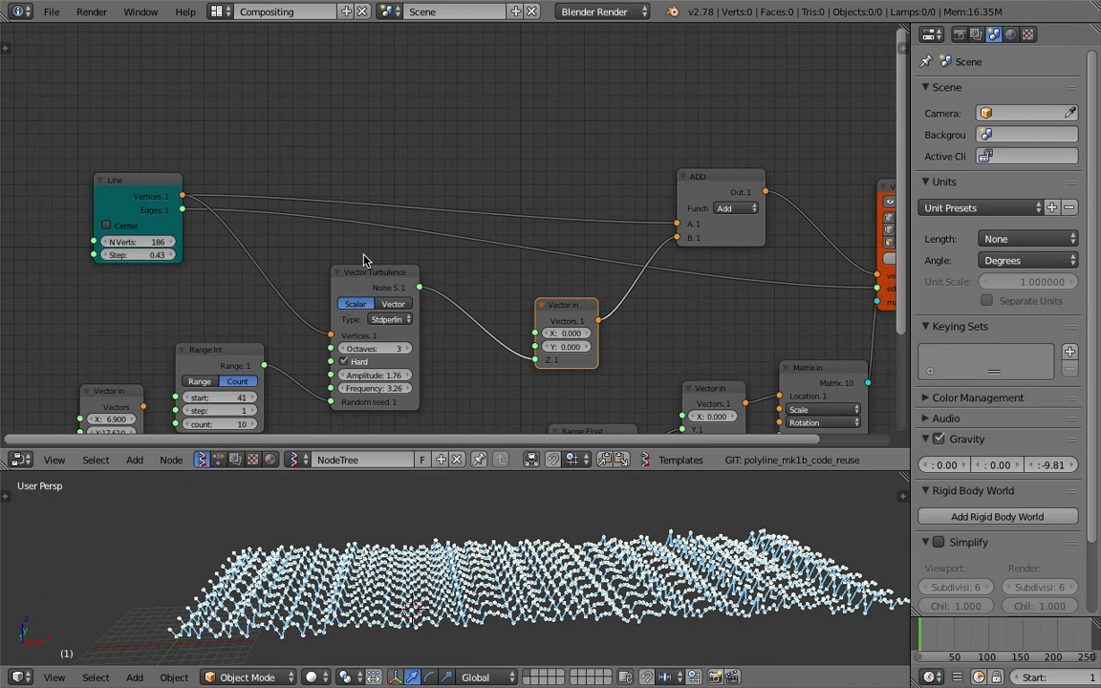
pyautogui.hotkey('shift', 'a')
pyautogui.click(364, 113)
pyautogui.write('vectpr')
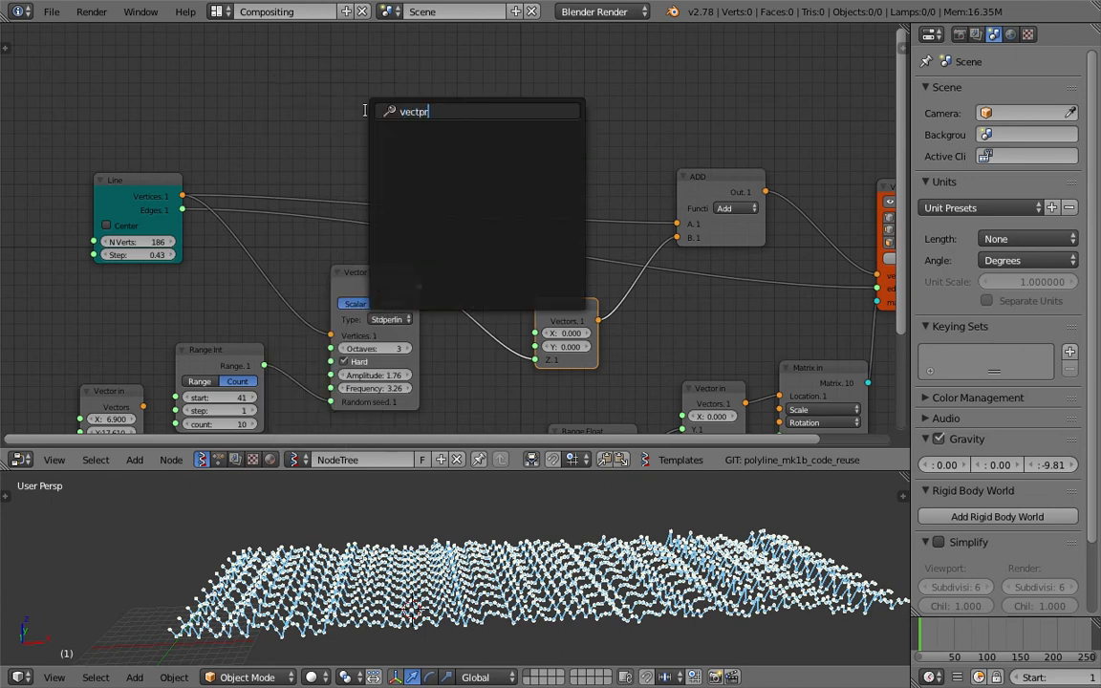
pyautogui.press('BackSpace')
pyautogui.press('BackSpace')
pyautogui.write('or no')
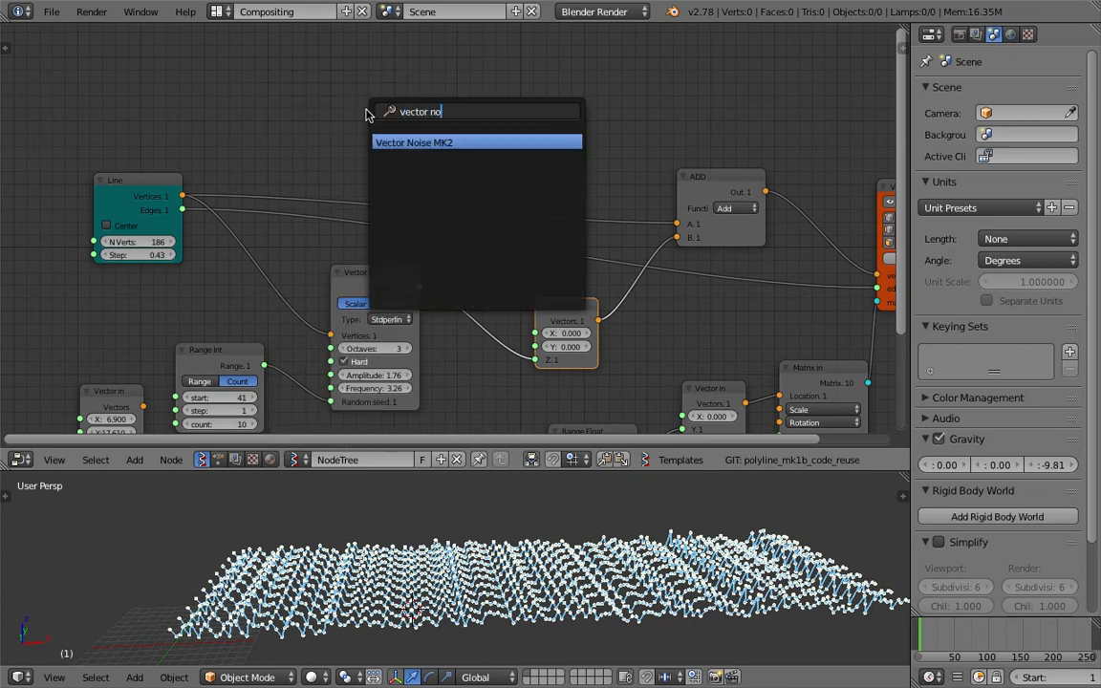
pyautogui.press('Return')
pyautogui.click(369, 85)
# - Connect Line's Vertices and Range Int's Range to Vector Noise MK2's vertices and seed, and its noise output to ADD's B
pyautogui.moveTo(183, 196); pyautogui.dragTo(370, 152)
pyautogui.moveTo(266, 319); pyautogui.dragTo(272, 291, button='middle')
pyautogui.moveTo(271, 338); pyautogui.dragTo(375, 137)
pyautogui.moveTo(463, 77); pyautogui.dragTo(677, 214)
# - Route Vector Noise MK2's scalar noise through the Vector in node's Z into ADD's B and inspect the displaced rows
pyautogui.moveTo(392, 541); pyautogui.dragTo(420, 574, button='middle')
pyautogui.click(400, 92)
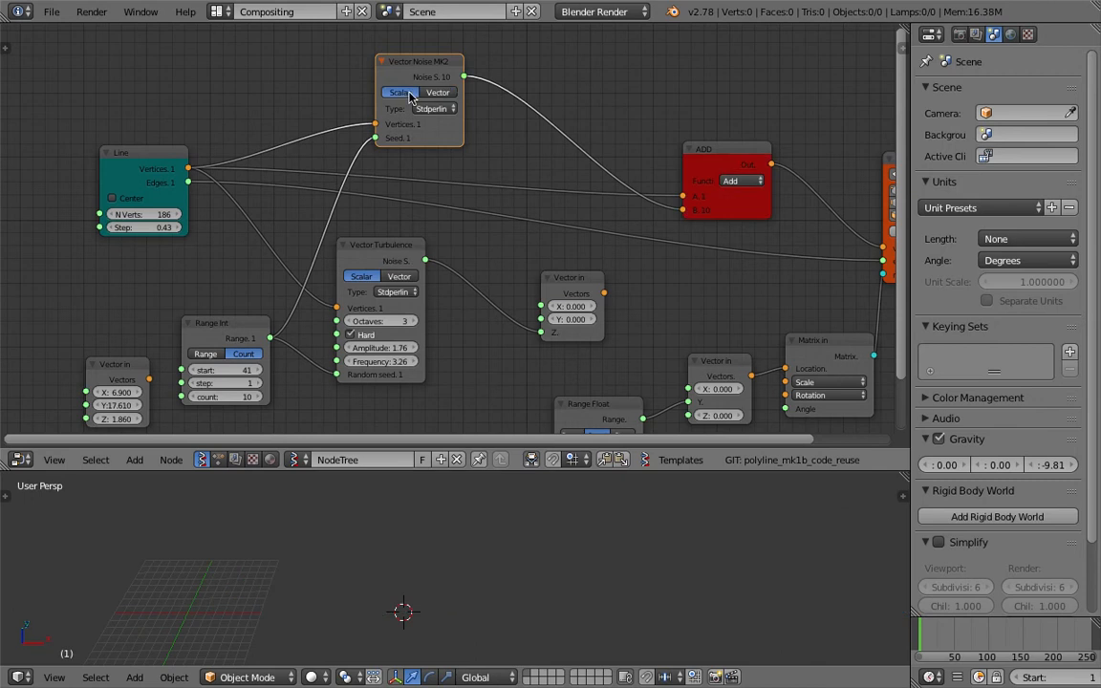
pyautogui.moveTo(463, 78); pyautogui.dragTo(542, 332)
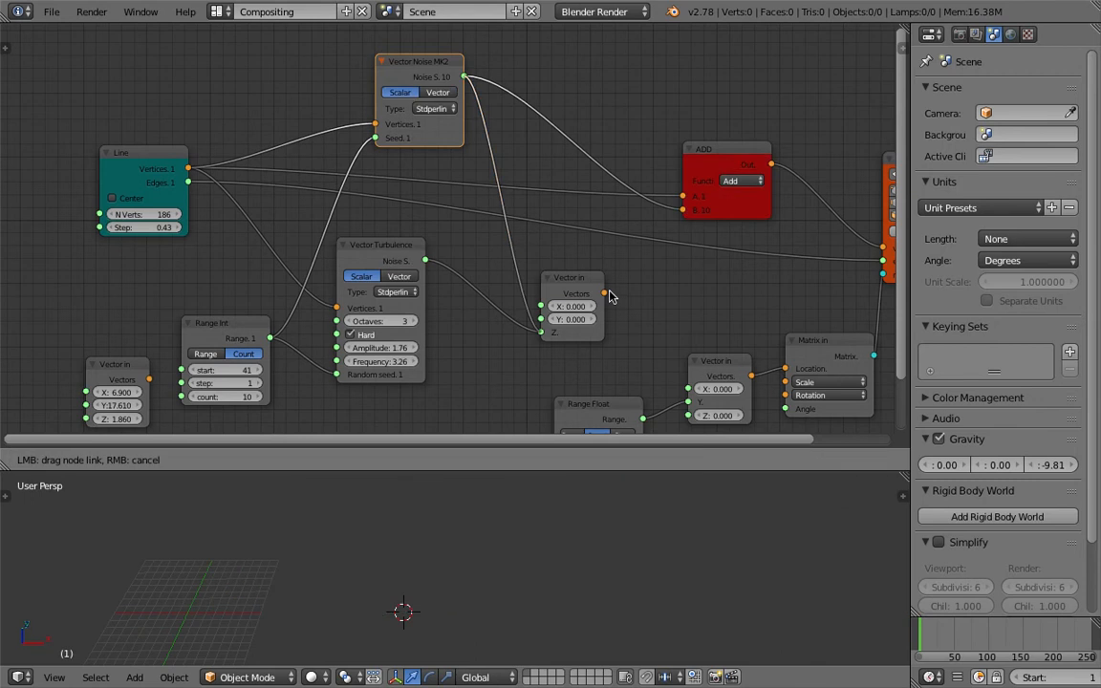
pyautogui.moveTo(604, 293); pyautogui.dragTo(683, 210)
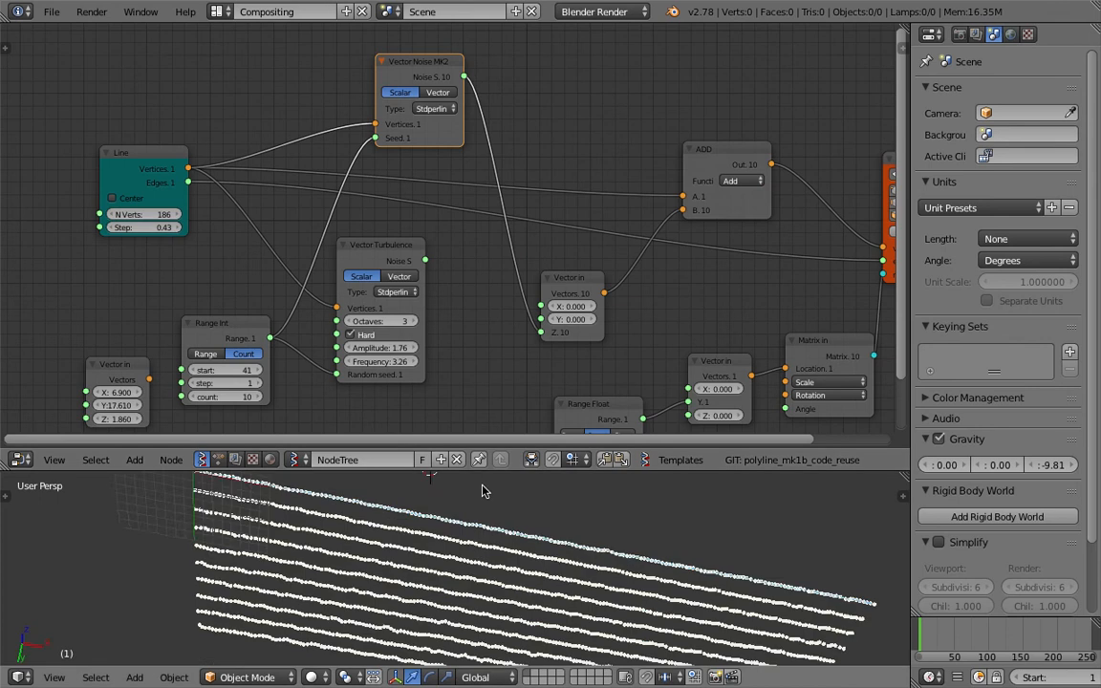
pyautogui.moveTo(460, 555); pyautogui.dragTo(449, 604, button='middle')
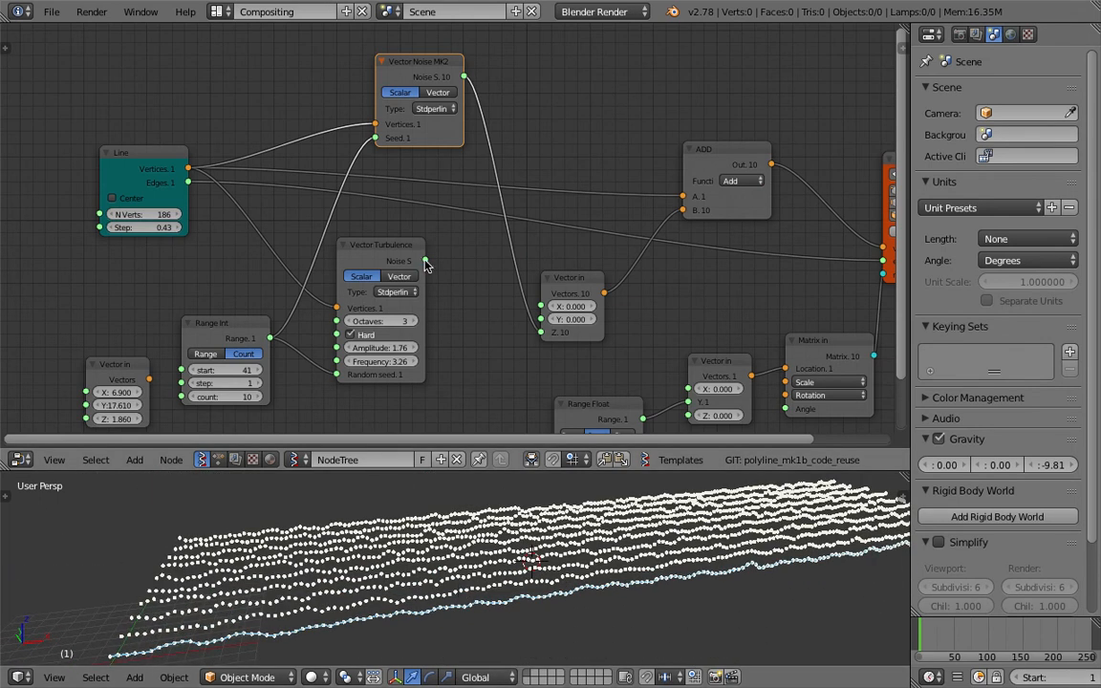
# - Delete the Line, Matrix in, Range Float and Vector Noise MK2 nodes and the two connected Vector in nodes
pyautogui.moveTo(426, 260)
pyautogui.mouseDown()
pyautogui.moveTo(464, 267)
pyautogui.moveTo(413, 257)
pyautogui.mouseUp()
pyautogui.scroll(-2, 455, 203)
pyautogui.click(215, 194)
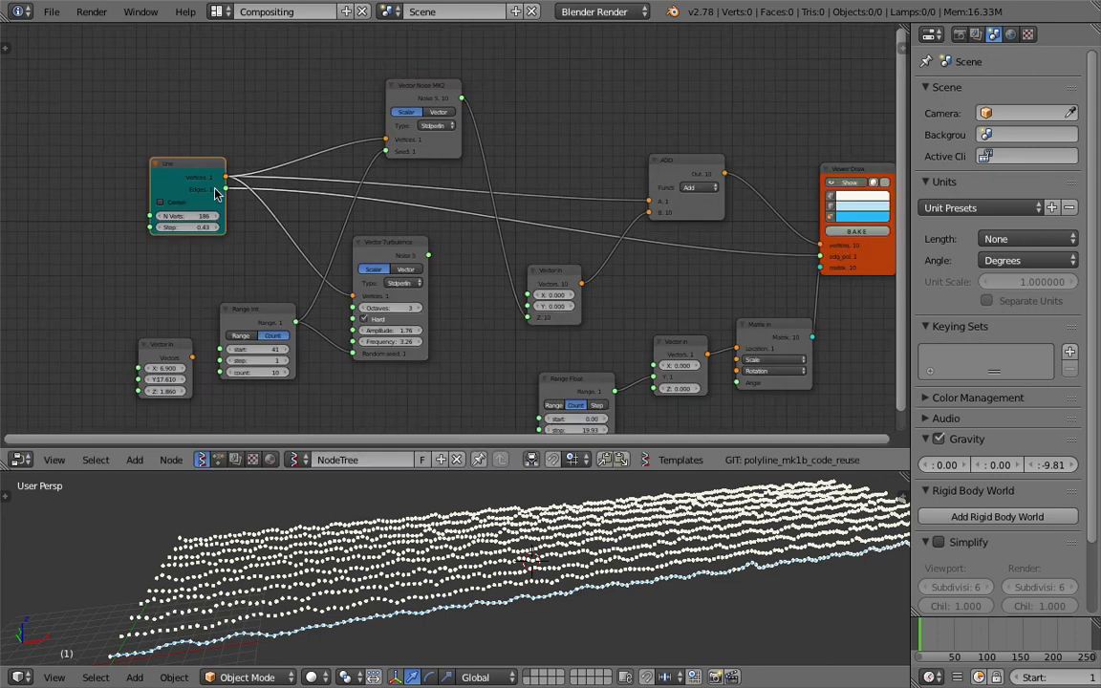
pyautogui.press('x')
pyautogui.click(798, 332)
pyautogui.scroll(-1, 768, 331)
pyautogui.press('x')
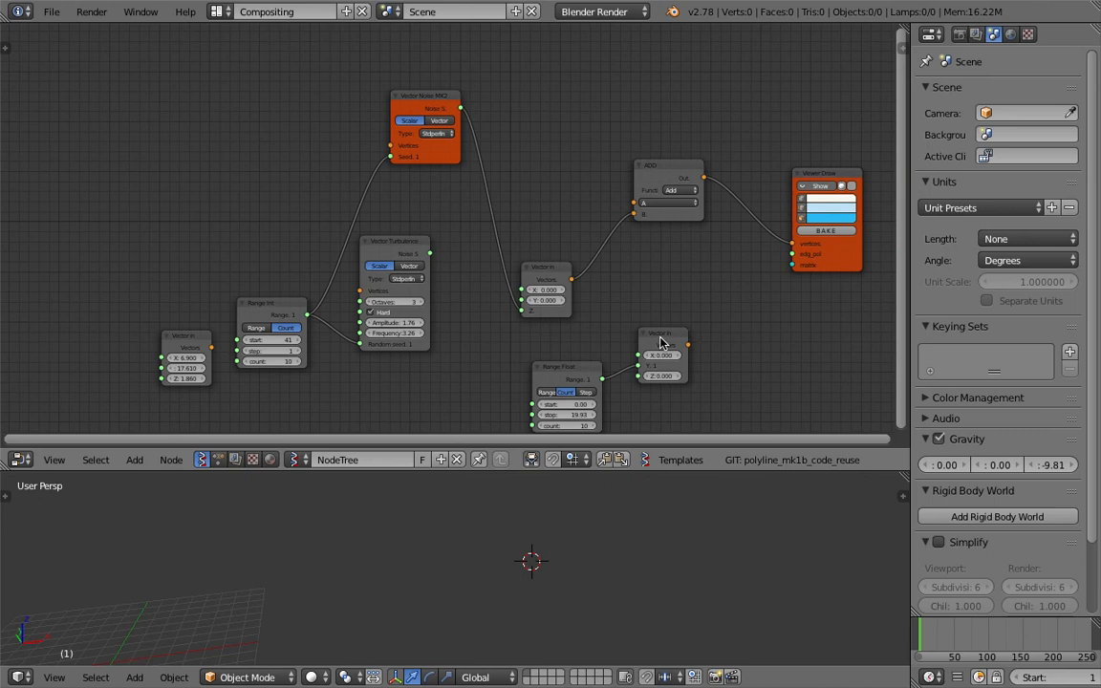
pyautogui.click(661, 338)
pyautogui.press('x')
pyautogui.click(563, 369)
pyautogui.press('x')
pyautogui.click(427, 98)
pyautogui.press('x')
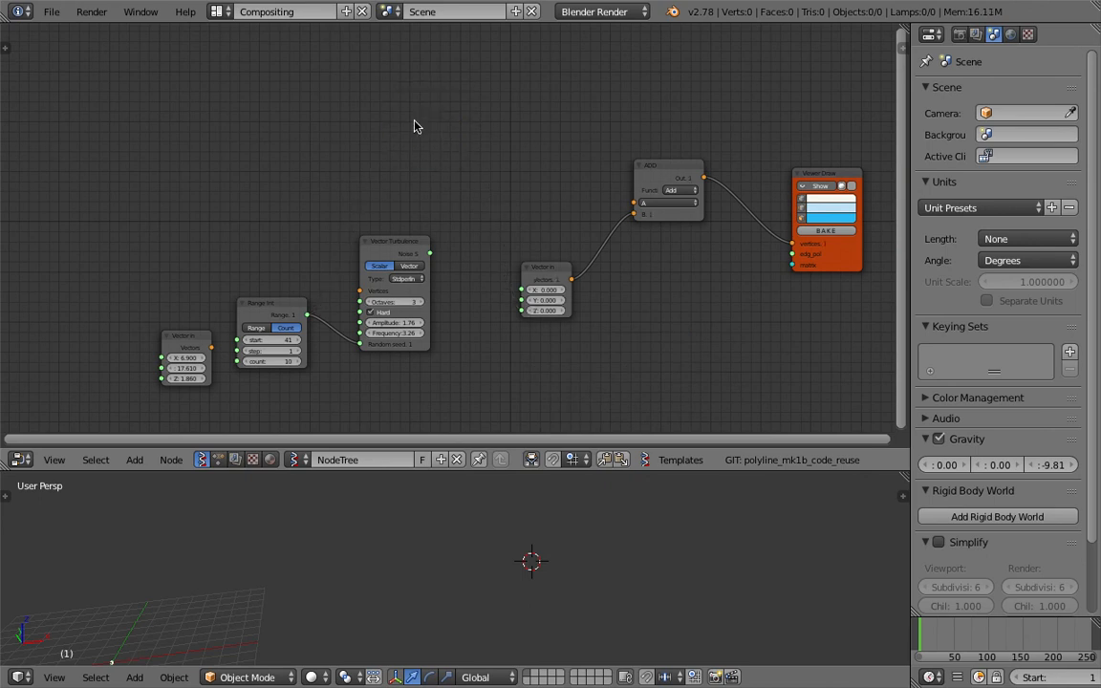
pyautogui.scroll(2, 543, 272)
pyautogui.click(560, 285)
pyautogui.press('x')
# - Add a Plane node above Range Int
pyautogui.hotkey('alt', 'space')
pyautogui.write('plane')
pyautogui.press('Return')
pyautogui.click(210, 107)
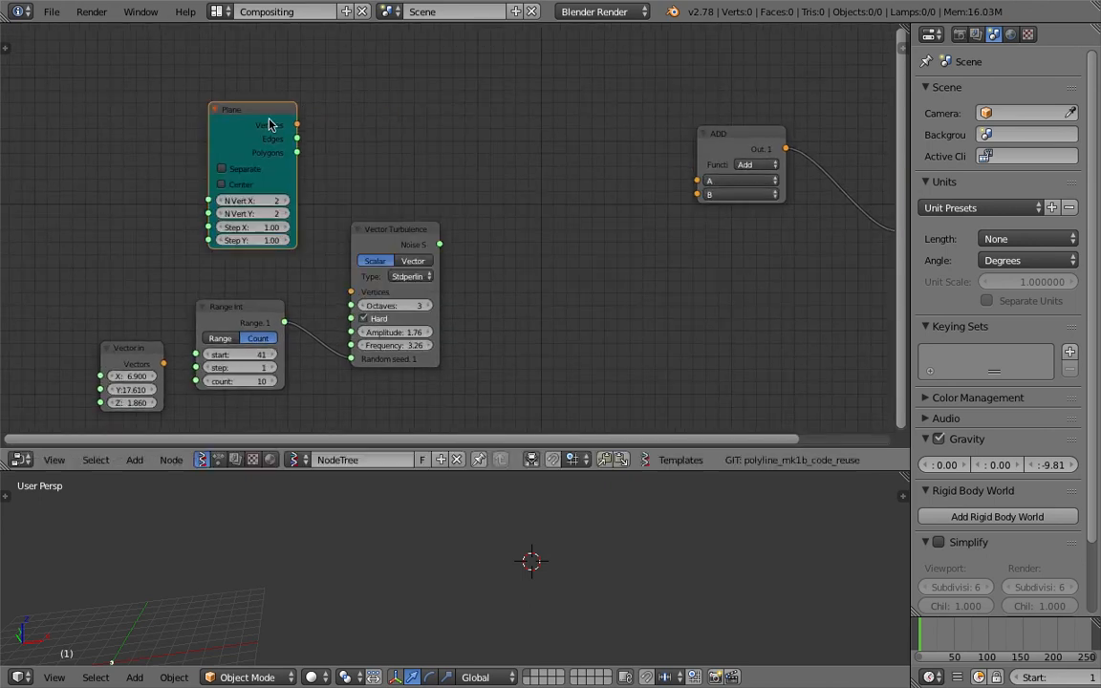
# - Connect Plane's Vertices to ADD's A and Vector Turbulence's Vertices, and link the turbulence's Vector-mode noise to ADD's B
pyautogui.moveTo(296, 125); pyautogui.dragTo(697, 185)
pyautogui.moveTo(604, 145); pyautogui.dragTo(416, 135, button='middle')
pyautogui.moveTo(265, 218); pyautogui.dragTo(305, 219, button='middle')
pyautogui.moveTo(281, 234); pyautogui.dragTo(551, 184)
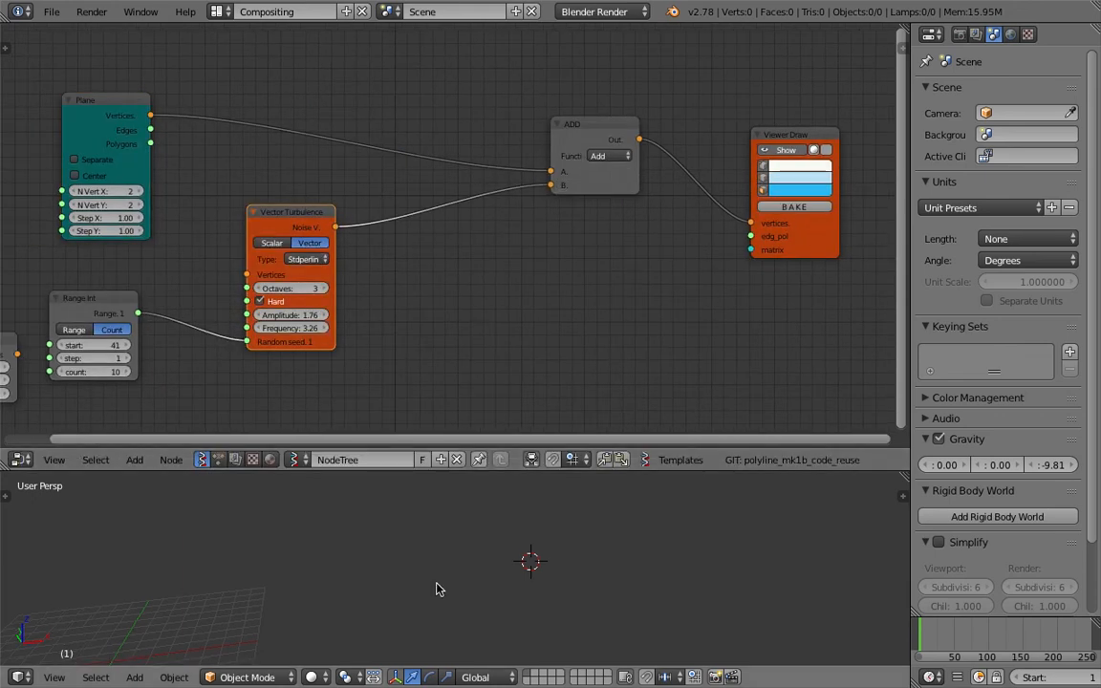
pyautogui.moveTo(178, 140); pyautogui.dragTo(295, 108, button='middle')
pyautogui.moveTo(268, 83); pyautogui.dragTo(364, 244)
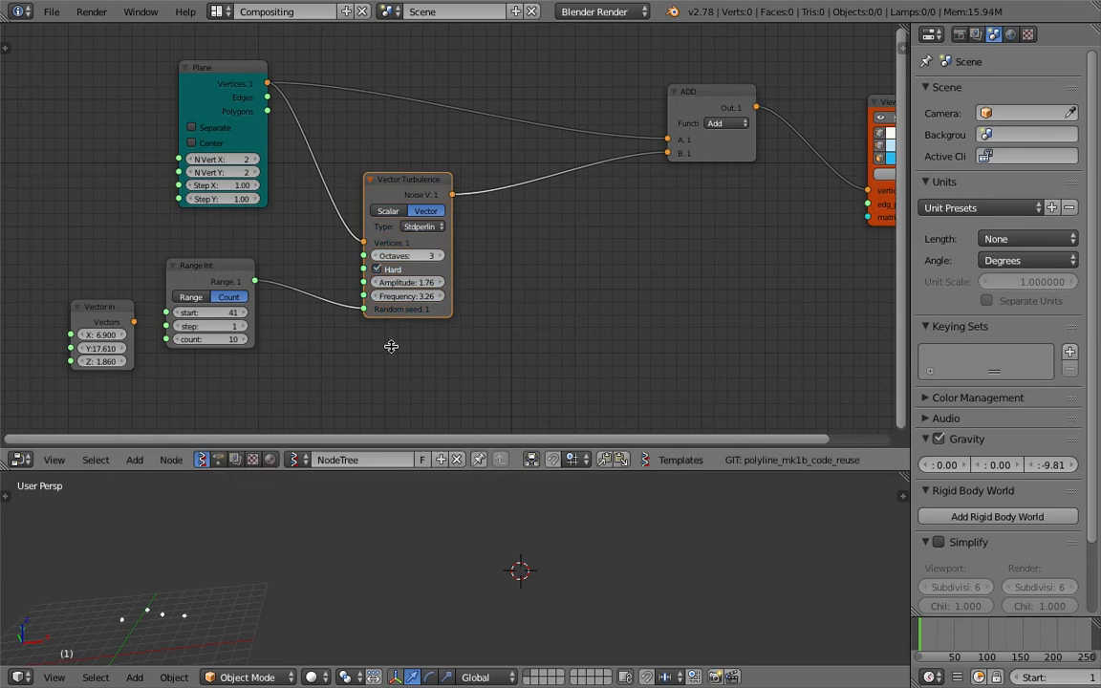
# - Set the Plane node's vertex counts in X and Y to 7
pyautogui.keyDown('shift'); pyautogui.moveTo(305, 526); pyautogui.dragTo(464, 502, button='middle'); pyautogui.keyUp('shift')
pyautogui.click(258, 156)
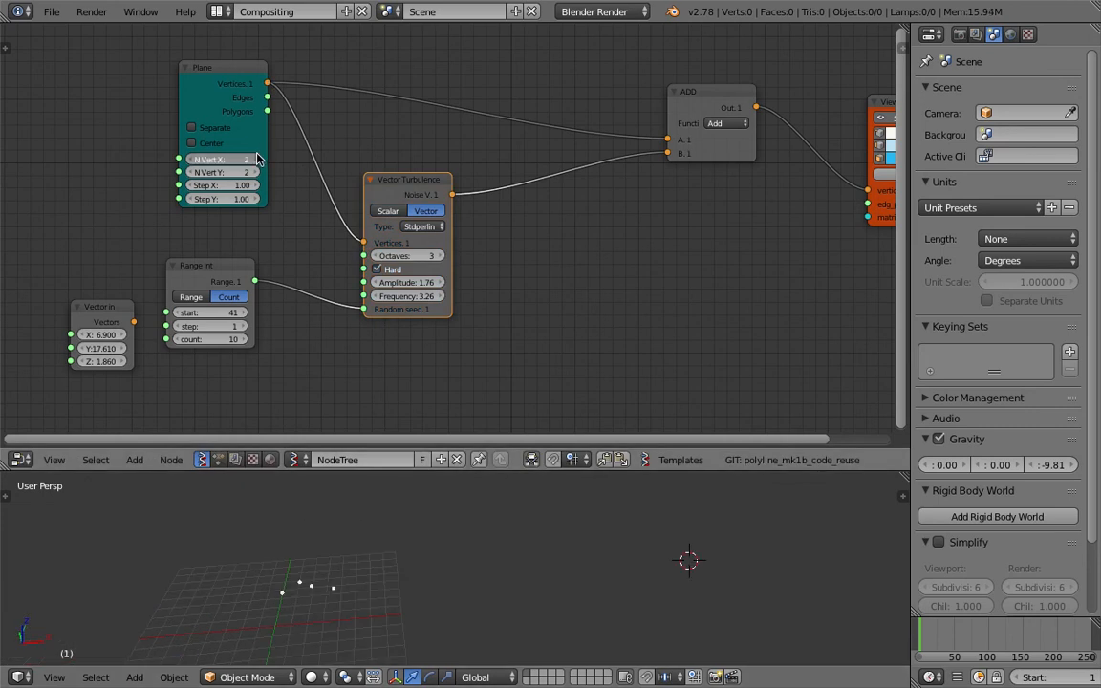
pyautogui.click(255, 162)
pyautogui.click(254, 172)
pyautogui.click(254, 172)
pyautogui.click(254, 172)
pyautogui.click(255, 172)
pyautogui.click(254, 172)
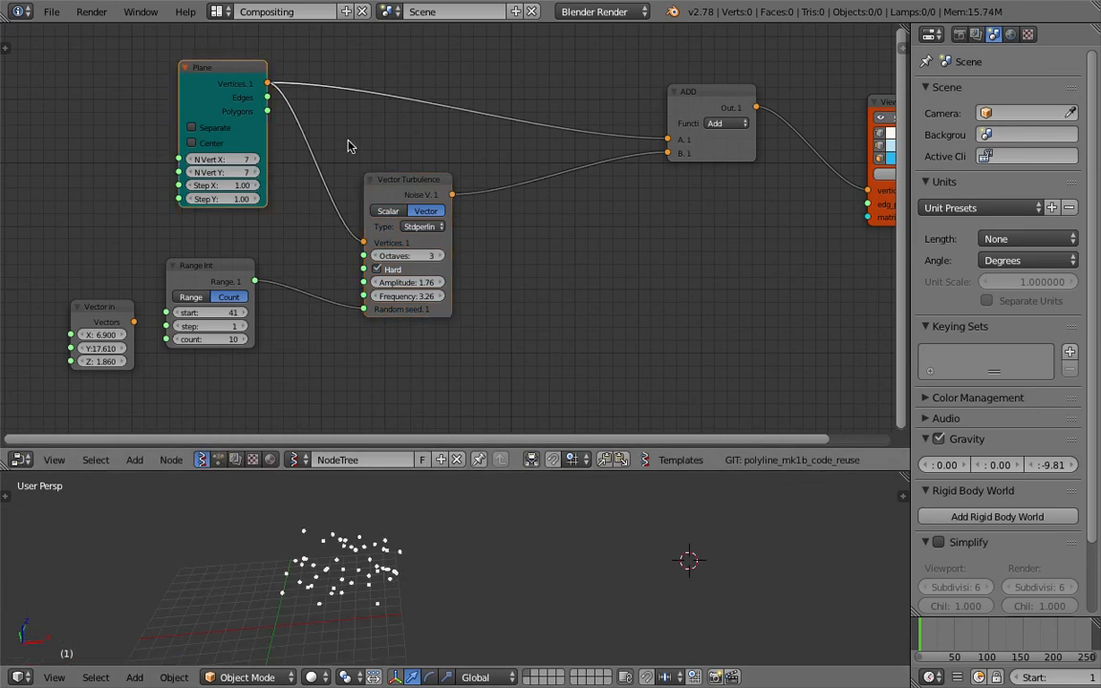
# - Connect Plane's Polygons to Viewer Draw's edg_pol input and inspect the displaced surface
pyautogui.scroll(-1, 346, 151)
pyautogui.moveTo(339, 583); pyautogui.dragTo(315, 594, button='middle')
pyautogui.moveTo(281, 119); pyautogui.dragTo(836, 204)
pyautogui.moveTo(516, 573)
pyautogui.mouseDown(button='middle')
pyautogui.moveTo(469, 605)
pyautogui.moveTo(406, 555)
pyautogui.mouseUp(button='middle')
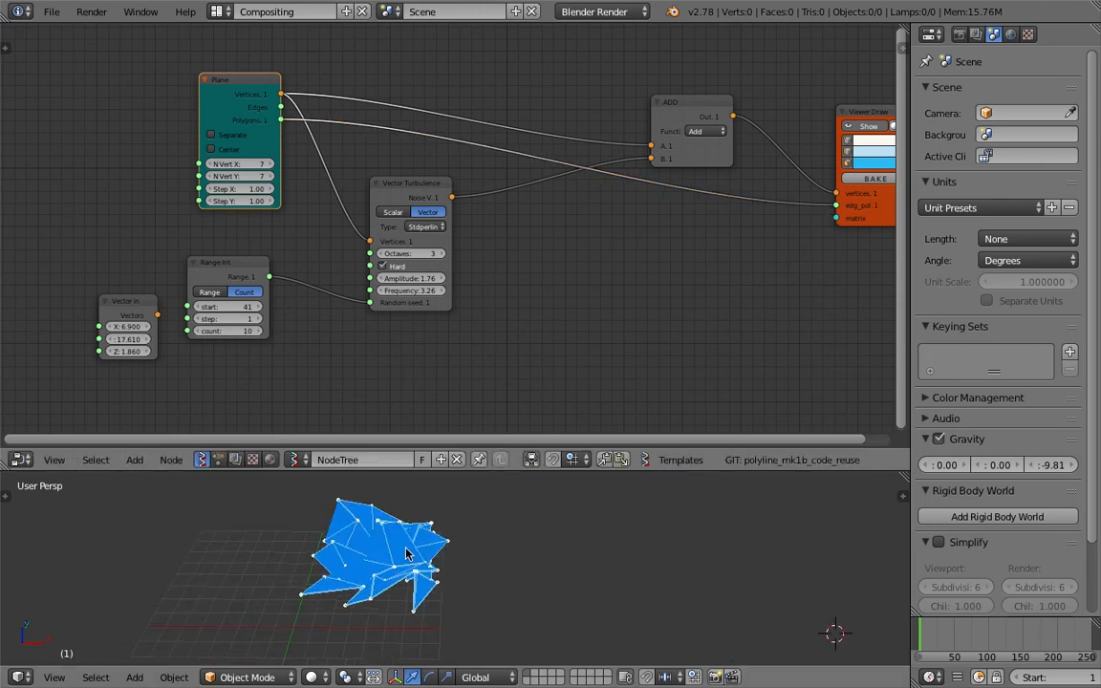
# - Set Vector Turbulence's amplitude to 0.32 and the Plane's vertex counts in X and Y to 20
pyautogui.scroll(2, 440, 222)
pyautogui.moveTo(438, 287); pyautogui.dragTo(409, 289)
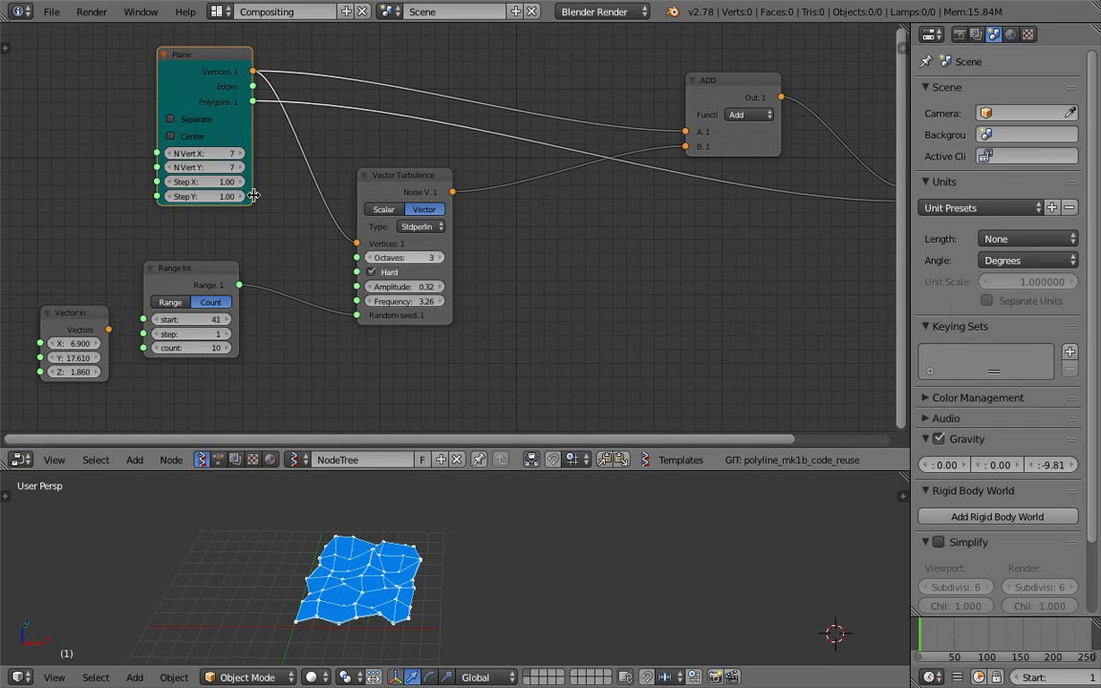
pyautogui.moveTo(225, 154); pyautogui.dragTo(226, 167)
pyautogui.press('Return')
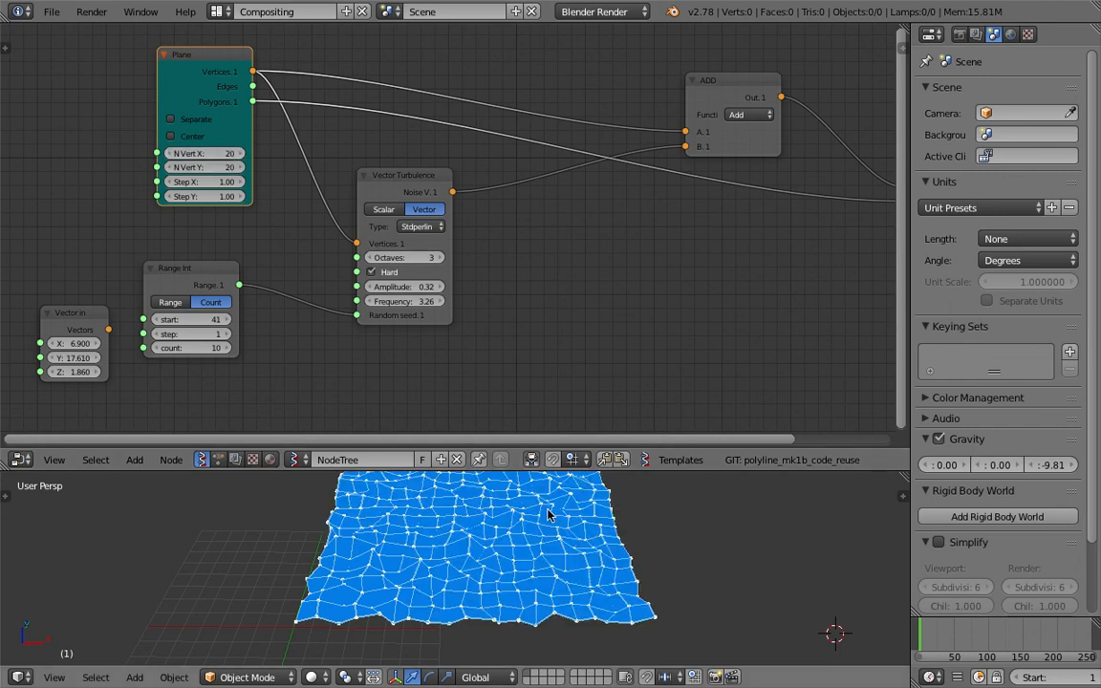
# - Enlarge the 3D viewport and set the Plane's vertex counts in X and Y to 30
pyautogui.moveTo(575, 545); pyautogui.dragTo(561, 468, button='middle')
pyautogui.moveTo(561, 471); pyautogui.dragTo(561, 320)
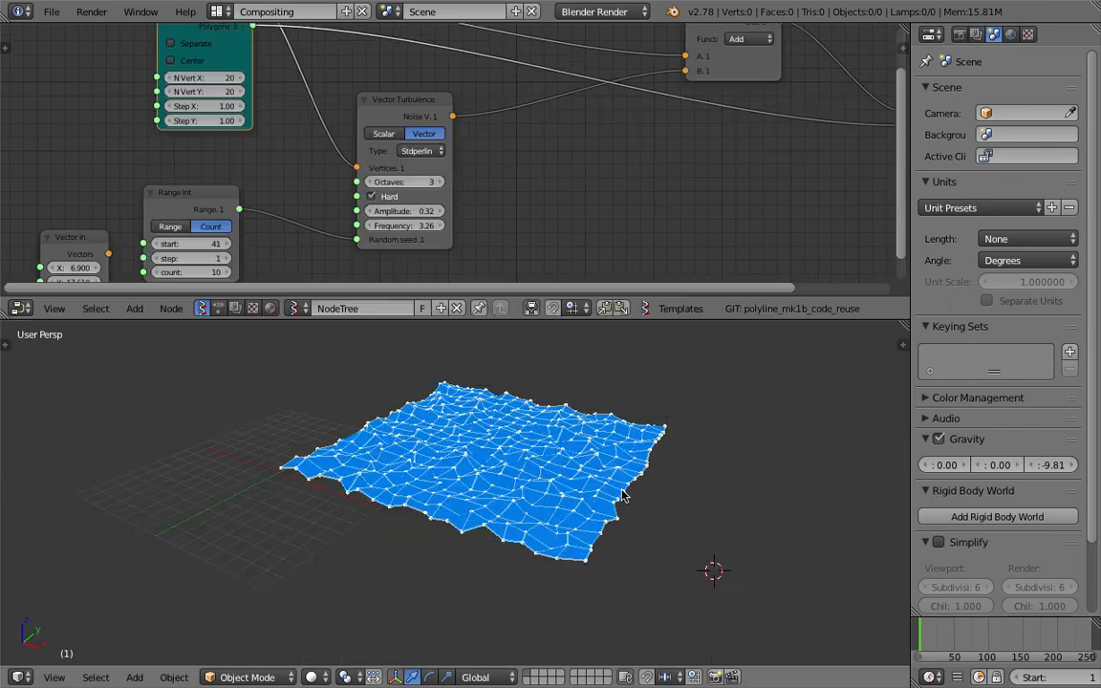
pyautogui.moveTo(198, 92); pyautogui.dragTo(198, 77)
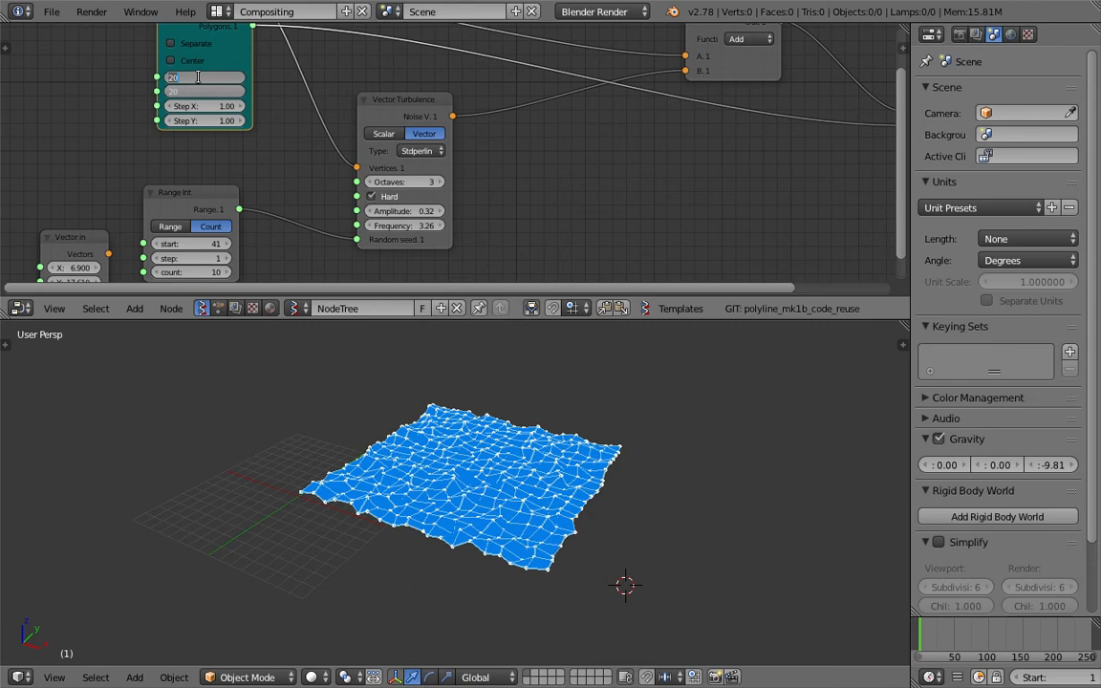
pyautogui.write('30')
pyautogui.press('Return')
# - Set Vector Turbulence's amplitude to 0.38
pyautogui.moveTo(599, 424); pyautogui.dragTo(569, 449, button='middle')
pyautogui.moveTo(413, 182); pyautogui.dragTo(405, 170, button='middle')
pyautogui.scroll(2, 405, 170)
pyautogui.moveTo(403, 202)
pyautogui.mouseDown()
pyautogui.moveTo(473, 201)
pyautogui.moveTo(410, 201)
pyautogui.mouseUp()
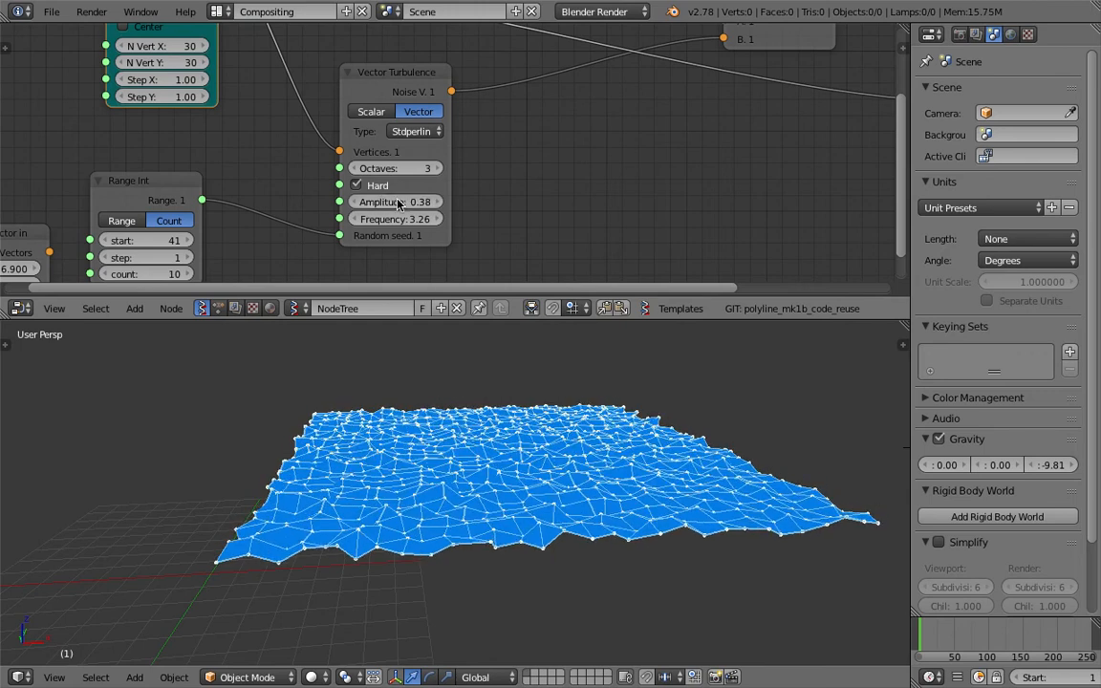
# - Move the Plane node away from Vector Turbulence to make room between them
pyautogui.scroll(-2, 312, 158)
pyautogui.moveTo(313, 153); pyautogui.dragTo(388, 223, button='middle')
pyautogui.moveTo(319, 78); pyautogui.dragTo(180, 69)
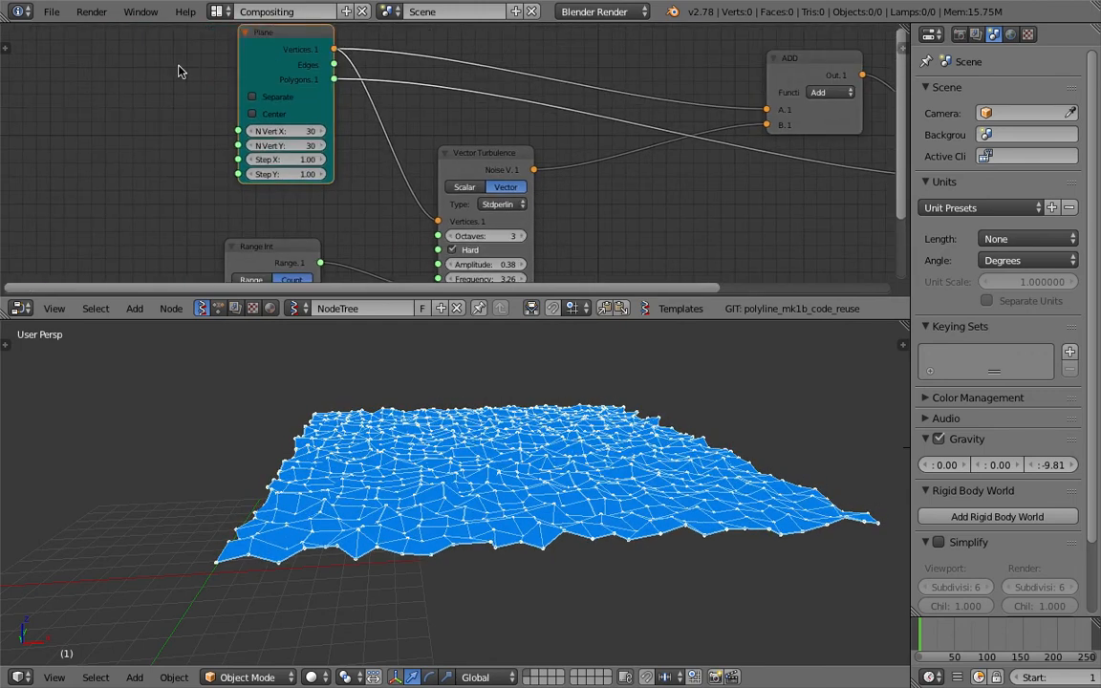
# - Insert a Move node into the link between Plane's Vertices and Vector Turbulence's Vertices
pyautogui.hotkey('shift', 'a')
pyautogui.click(249, 135)
pyautogui.write('vector mo')
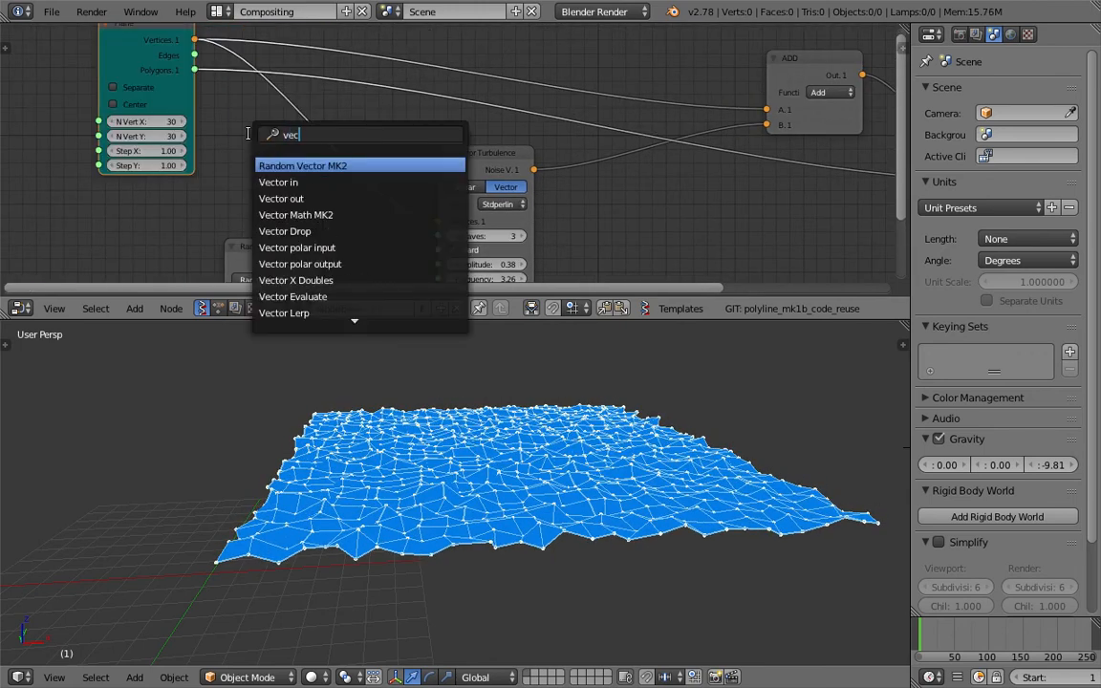
pyautogui.press('BackSpace')
pyautogui.press('BackSpace')
pyautogui.press('BackSpace')
pyautogui.press('BackSpace')
pyautogui.press('BackSpace')
pyautogui.press('BackSpace')
pyautogui.press('BackSpace')
pyautogui.press('BackSpace')
pyautogui.press('BackSpace')
pyautogui.write('move')
pyautogui.press('Return')
pyautogui.click(269, 137)
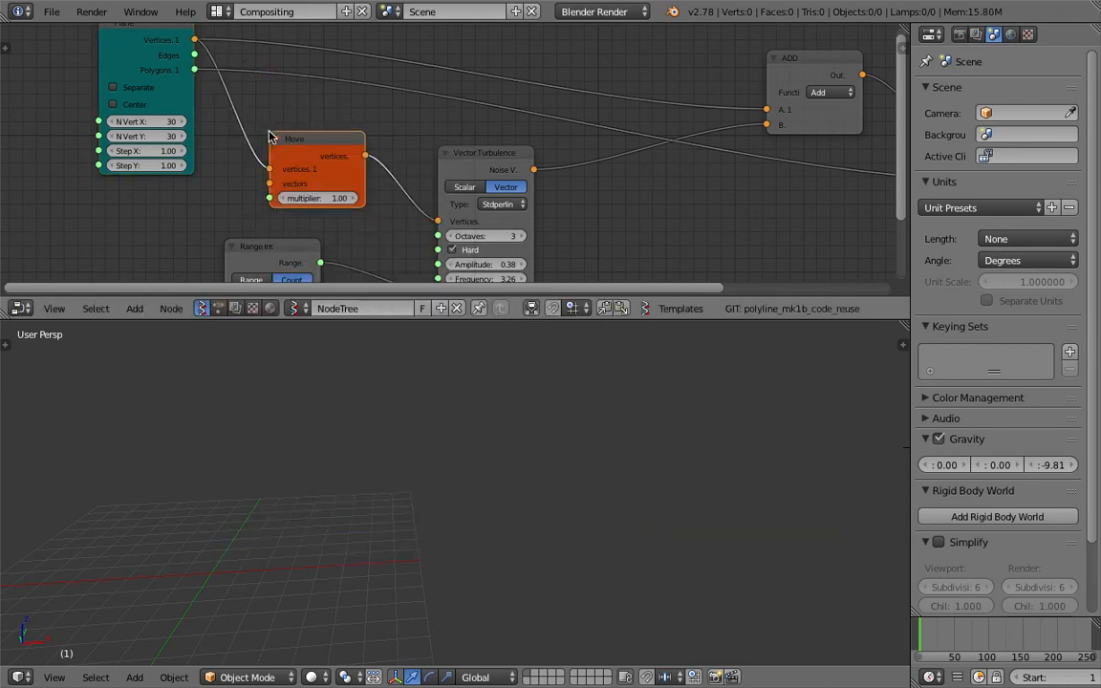
# - Add a Vector in node below Plane and connect it to the Move node's vectors input
pyautogui.moveTo(125, 200); pyautogui.dragTo(143, 191, button='middle')
pyautogui.hotkey('shift', 'a')
pyautogui.click(143, 192)
pyautogui.write('vec')
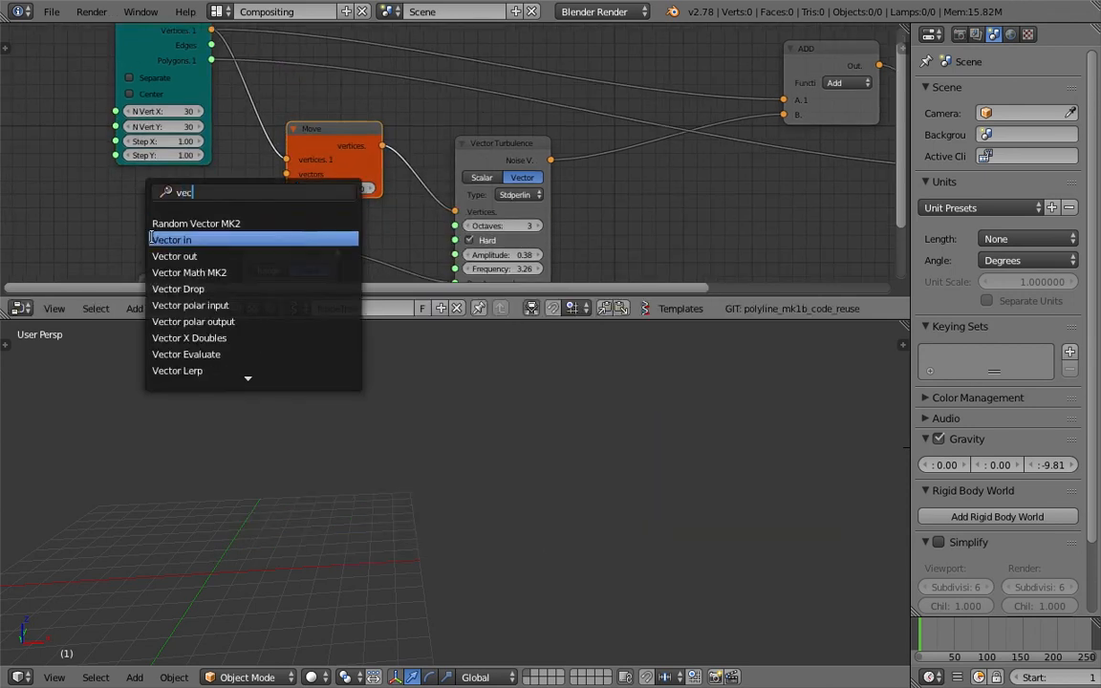
pyautogui.click(154, 240)
pyautogui.click(153, 234)
pyautogui.moveTo(179, 213); pyautogui.dragTo(286, 174)
# - Set the connected Vector in node to X 1.920, Y 1.560 and Z 1.170
pyautogui.moveTo(247, 193); pyautogui.dragTo(367, 145, button='middle')
pyautogui.moveTo(257, 209); pyautogui.dragTo(408, 196)
pyautogui.moveTo(268, 181); pyautogui.dragTo(451, 180)
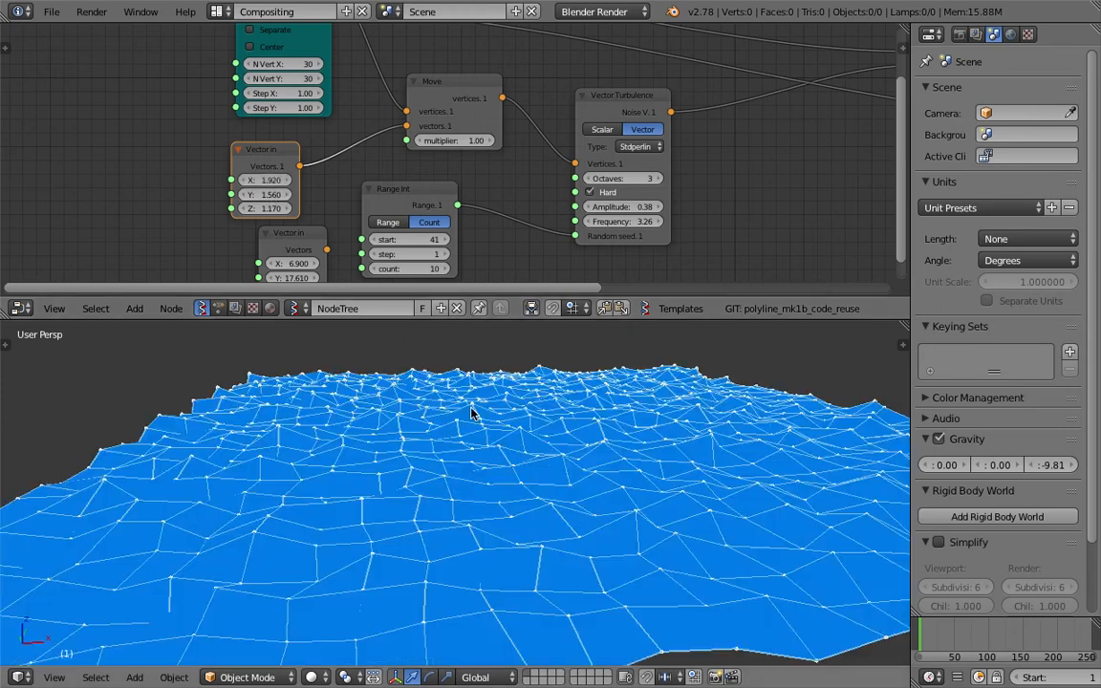
# - Set Vector Turbulence's amplitude to 1.04 and frequency to 1.67
pyautogui.moveTo(471, 413); pyautogui.dragTo(440, 453, button='middle')
pyautogui.moveTo(592, 194); pyautogui.dragTo(535, 181, button='middle')
pyautogui.scroll(1, 518, 191)
pyautogui.scroll(1, 518, 191)
pyautogui.moveTo(532, 199); pyautogui.dragTo(621, 199)
pyautogui.moveTo(526, 222); pyautogui.dragTo(435, 231)
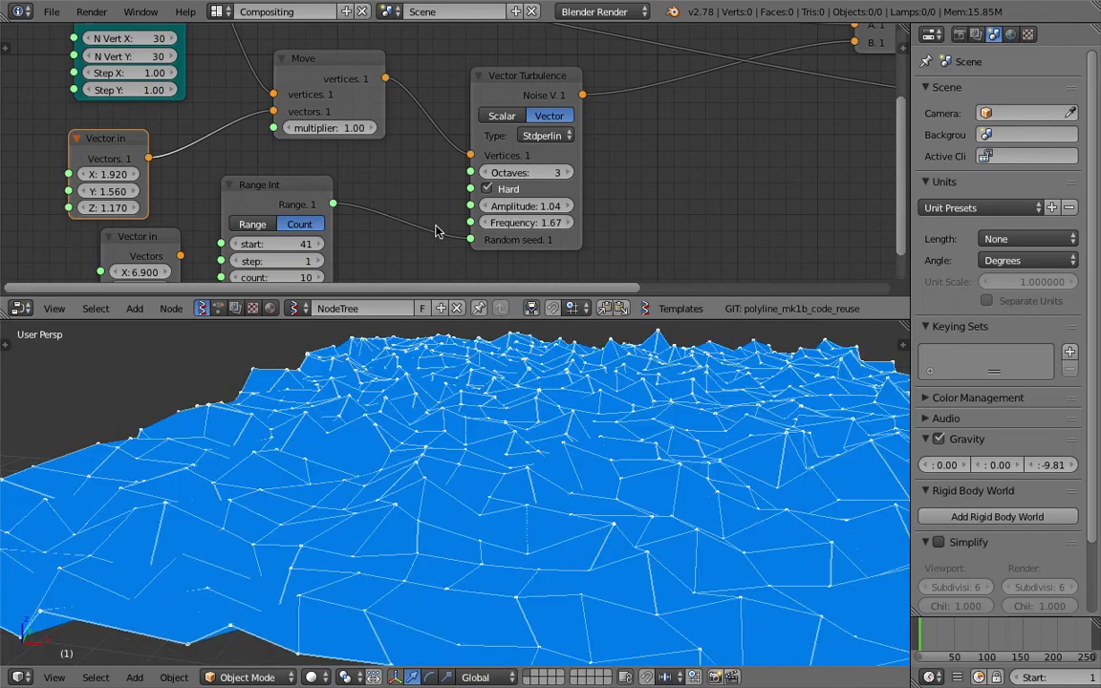
# - Disconnect Range Int from Vector Turbulence and set the random seed to 119
pyautogui.scroll(-1, 422, 167)
pyautogui.moveTo(507, 196)
pyautogui.mouseDown()
pyautogui.moveTo(564, 196)
pyautogui.moveTo(521, 199)
pyautogui.mouseUp()
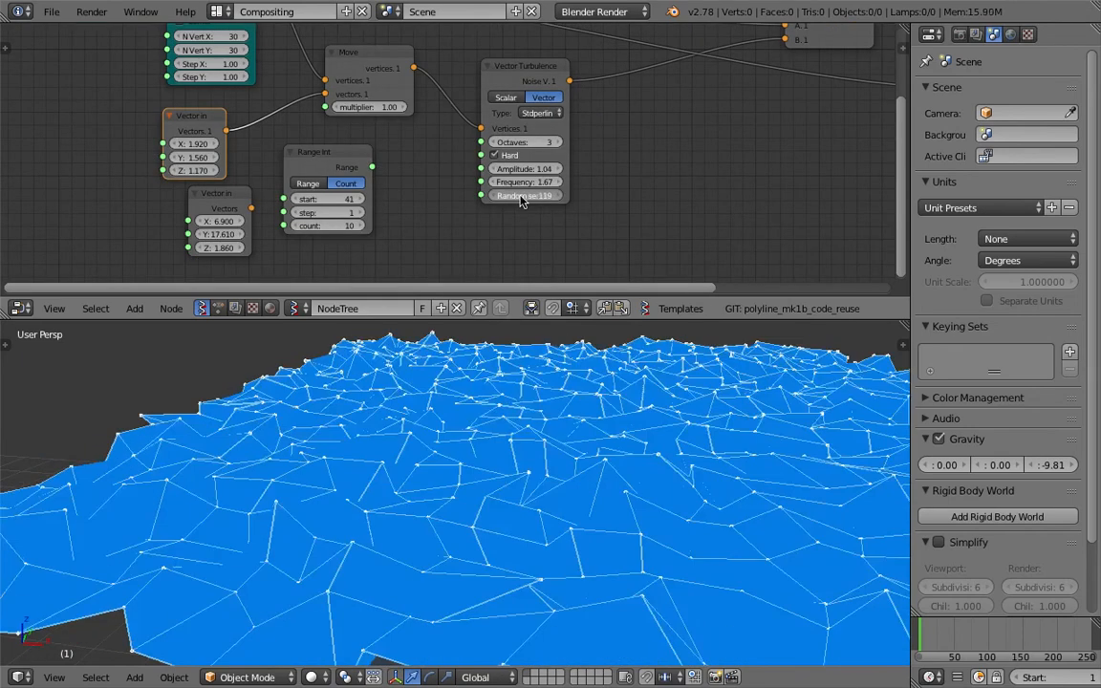
# - Set Vector Turbulence's octaves to 2 and try the Blender and Voronoi noise types on the plane
pyautogui.moveTo(502, 144)
pyautogui.mouseDown()
pyautogui.moveTo(511, 147)
pyautogui.moveTo(494, 146)
pyautogui.mouseUp()
pyautogui.click(541, 113)
pyautogui.click(549, 116)
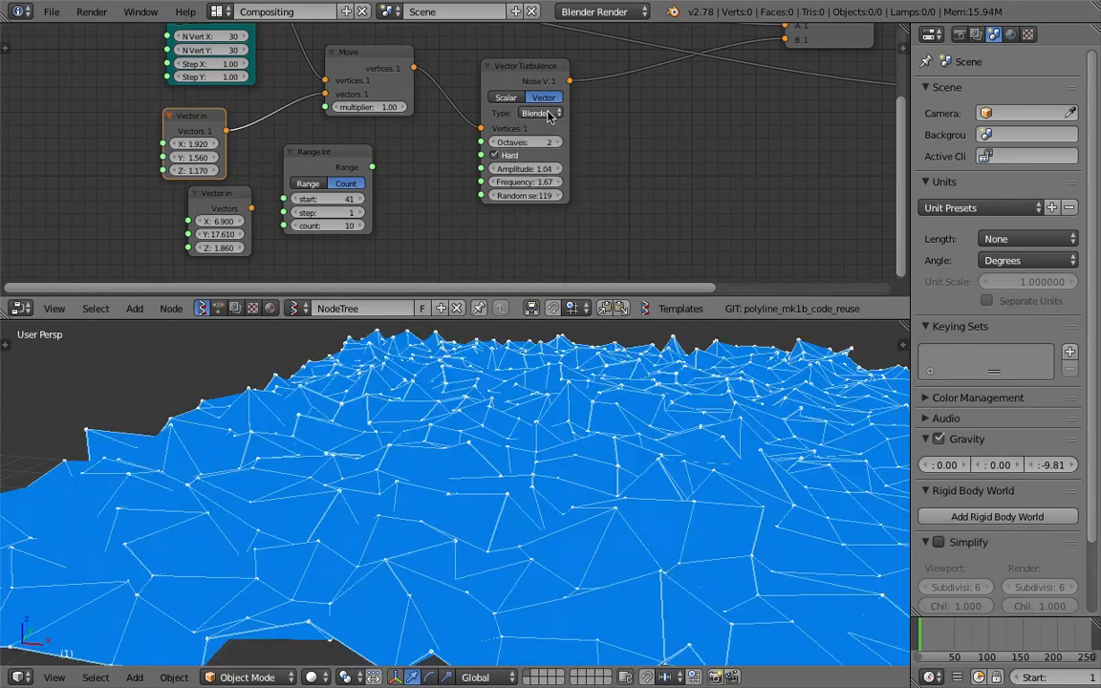
pyautogui.keyDown('ctrl'); pyautogui.scroll(-4, 550, 116); pyautogui.keyUp('ctrl')
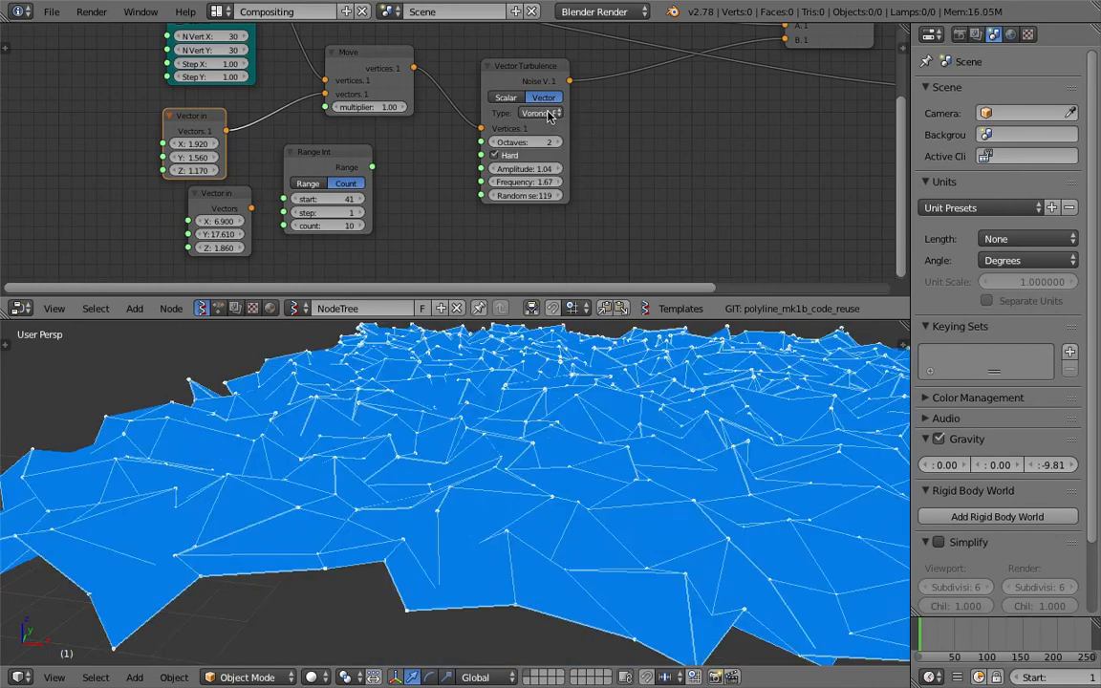
pyautogui.scroll(-4, 524, 352)
pyautogui.hotkey('ctrl', 's')
pyautogui.moveTo(533, 464); pyautogui.dragTo(631, 421, button='middle')
pyautogui.click(560, 513)
# - Try the Voronoi_F4 and Voronoi_F2F1 noise types in Vector Turbulence and orbit around the displaced plane
pyautogui.click(541, 113)
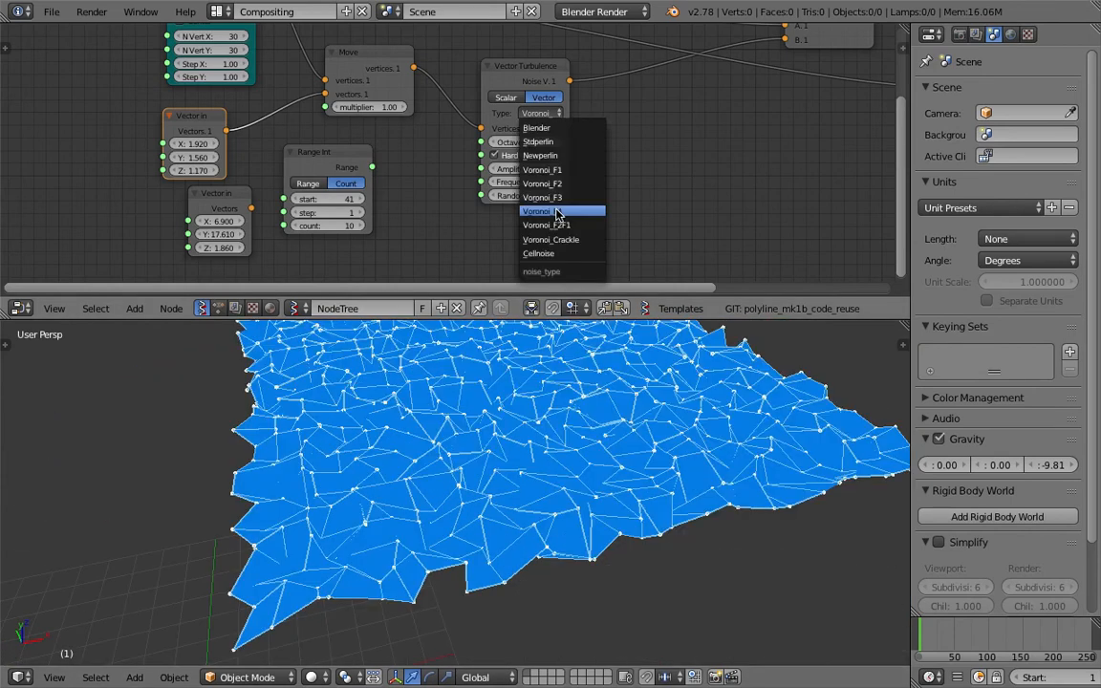
pyautogui.click(557, 213)
pyautogui.click(537, 113)
pyautogui.click(549, 226)
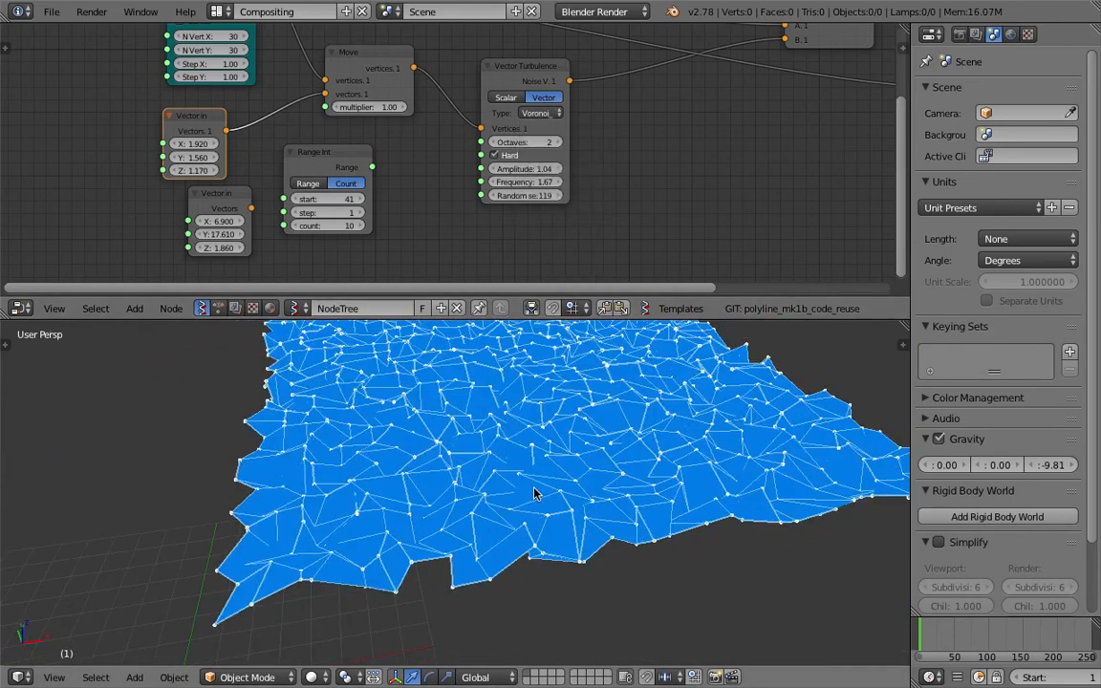
pyautogui.moveTo(533, 493); pyautogui.dragTo(538, 430, button='middle')
# - Set Vector Turbulence's noise type to Cellnoise
pyautogui.click(541, 113)
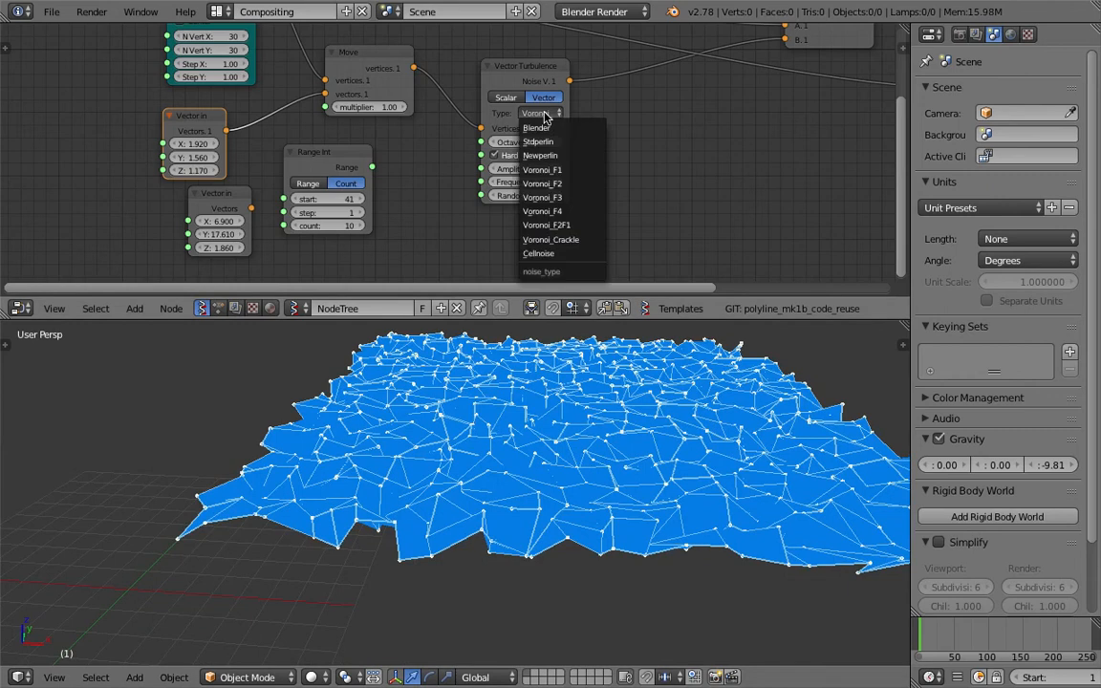
pyautogui.click(538, 253)
pyautogui.moveTo(462, 386); pyautogui.dragTo(516, 430, button='middle')
pyautogui.moveTo(585, 151); pyautogui.dragTo(539, 181, button='middle')
# - Enlarge the node editor and set Vector Turbulence's random seed to 136 and frequency to -0.40
pyautogui.click(483, 98)
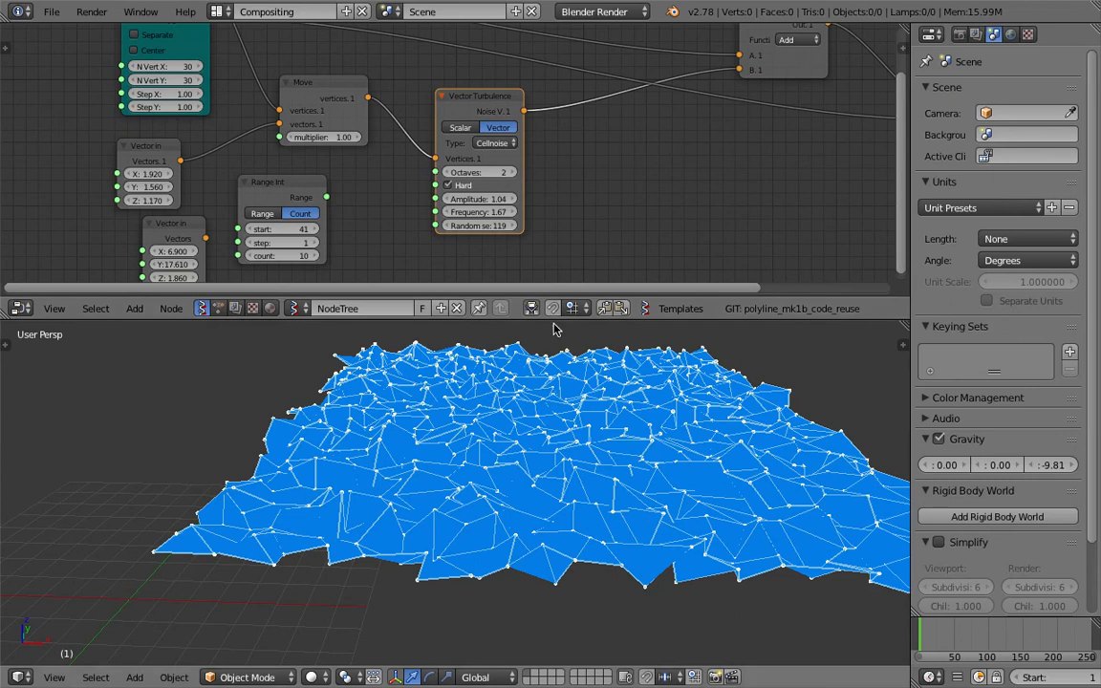
pyautogui.moveTo(550, 319); pyautogui.dragTo(550, 381)
pyautogui.keyDown('ctrl'); pyautogui.scroll(17, 487, 256); pyautogui.keyUp('ctrl')
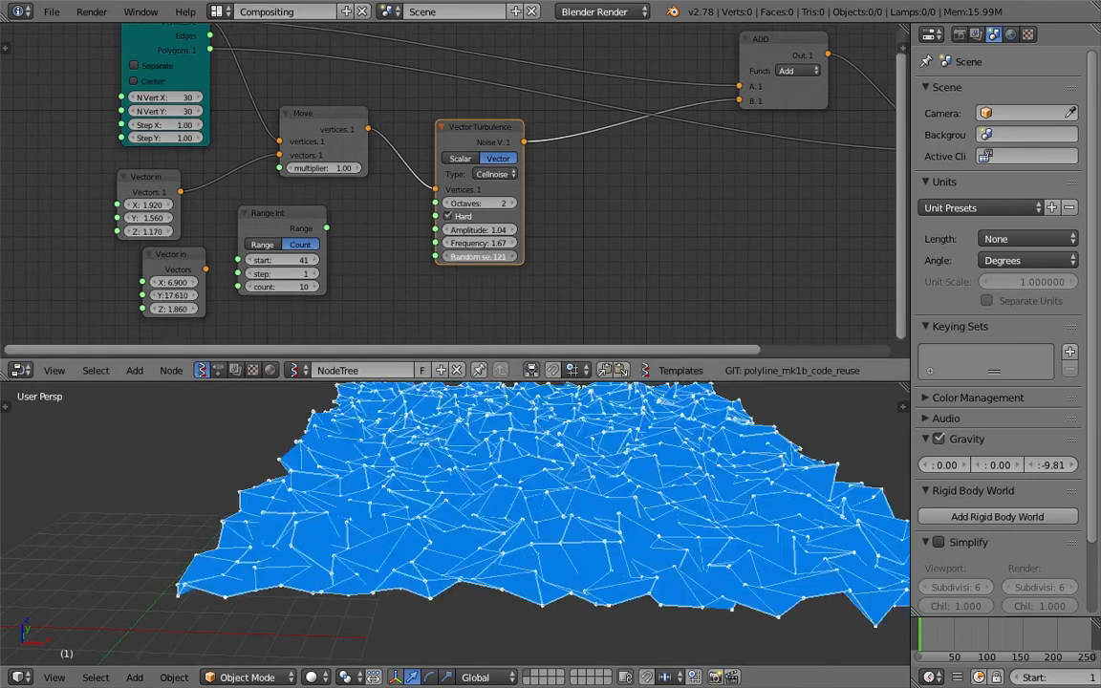
pyautogui.moveTo(478, 243); pyautogui.dragTo(428, 230)
# - Set Vector Turbulence's octaves to 3 and amplitude to -0.82, with Hard noise switched off
pyautogui.click(513, 203)
pyautogui.click(460, 216)
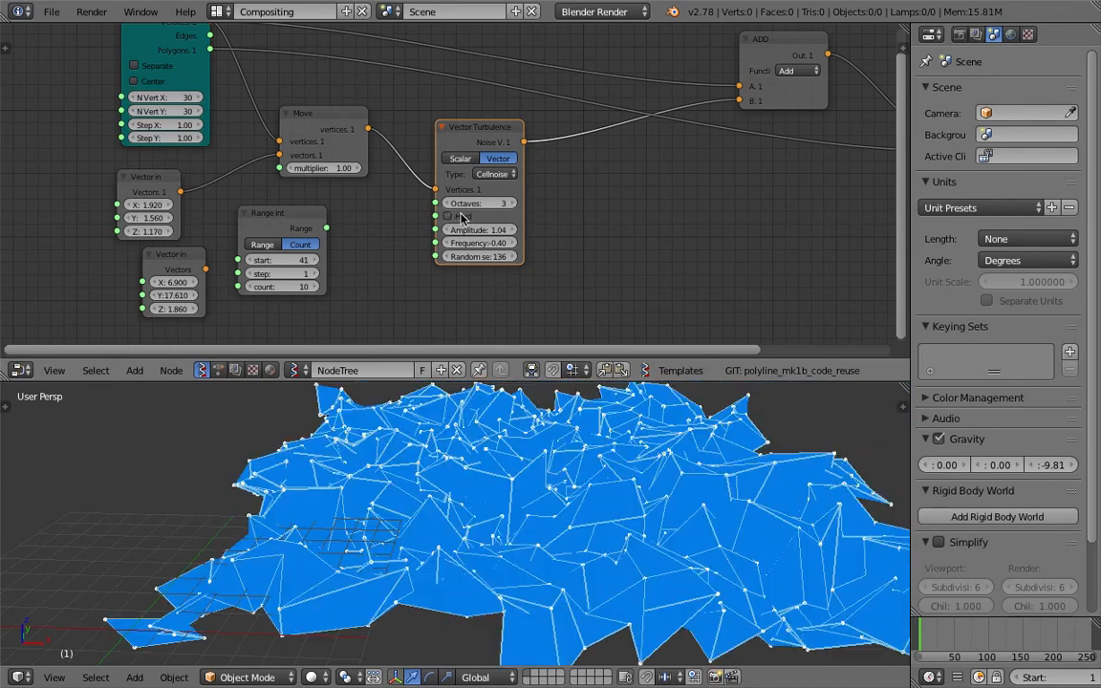
pyautogui.click(469, 217)
pyautogui.click(470, 217)
pyautogui.click(470, 216)
pyautogui.click(469, 217)
pyautogui.moveTo(487, 230); pyautogui.dragTo(438, 230)
# - Save the scene over the existing vector_turbulance_002.blend file
pyautogui.scroll(-2, 669, 239)
pyautogui.moveTo(719, 216); pyautogui.dragTo(595, 247, button='middle')
pyautogui.hotkey('ctrl', 's')
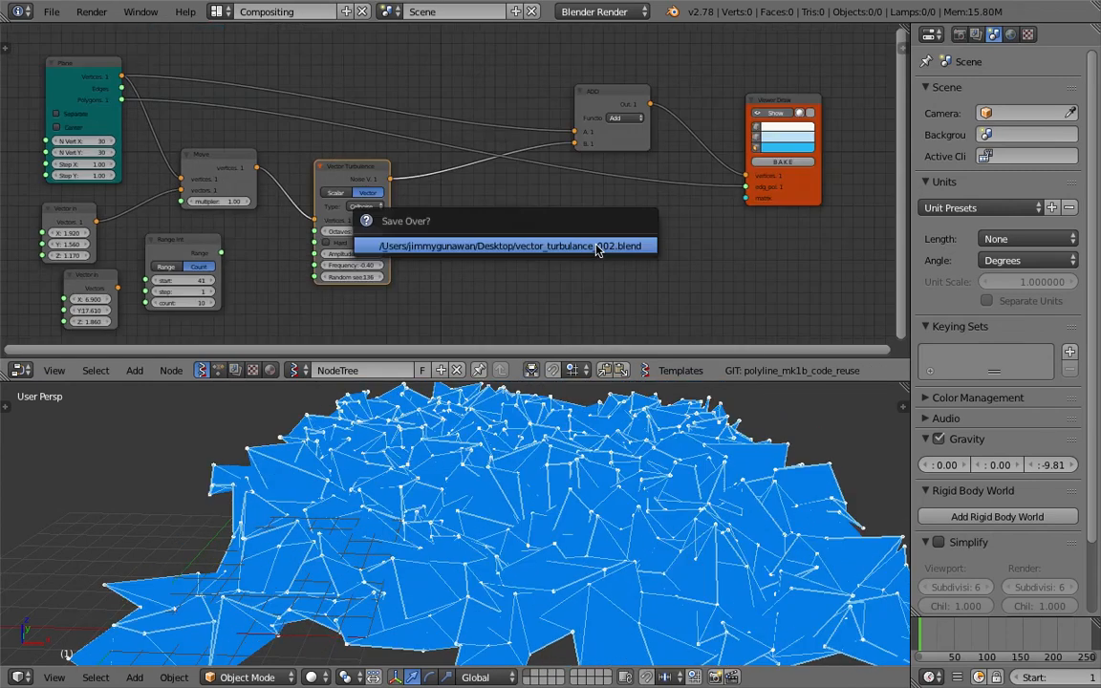
pyautogui.click(596, 246)
# - Reposition the ADD and Viewer Draw nodes and add a Texture viewer node in the space below ADD
pyautogui.moveTo(617, 98); pyautogui.dragTo(578, 124, button='middle')
pyautogui.moveTo(579, 129); pyautogui.dragTo(525, 75)
pyautogui.moveTo(715, 124); pyautogui.dragTo(688, 97)
pyautogui.hotkey('alt', 'space')
pyautogui.write('texture')
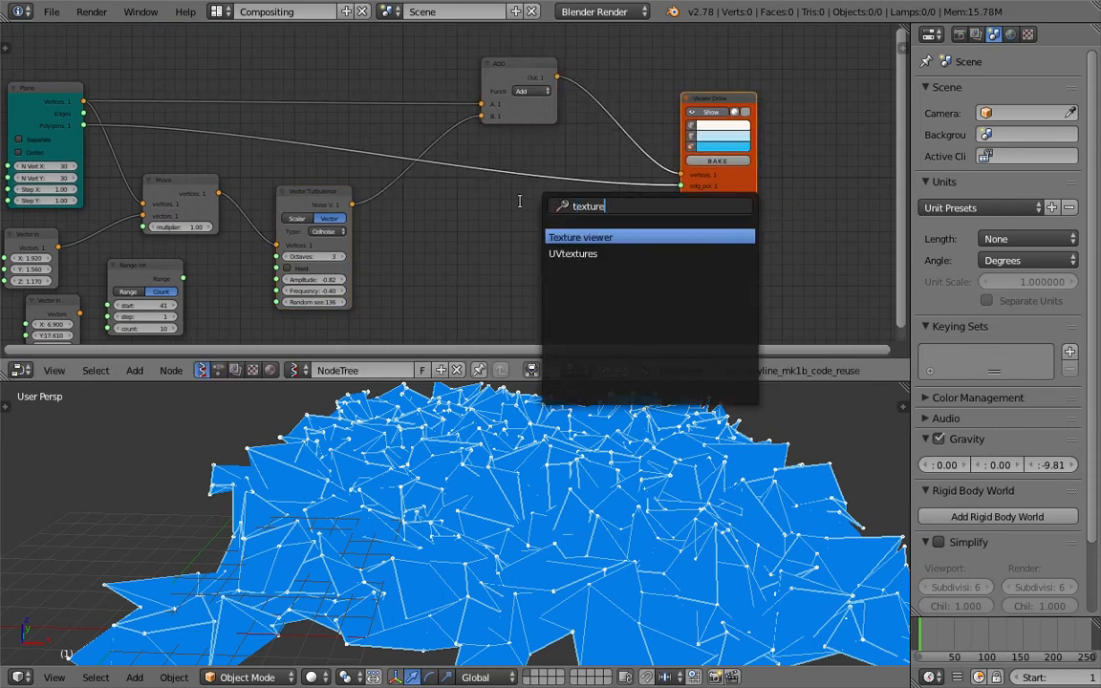
pyautogui.press('Return')
pyautogui.click(526, 223)
# - Make the node editor taller and set the Texture viewer's display size to extra_small 64x64px
pyautogui.scroll(8, 405, 190)
pyautogui.moveTo(525, 223); pyautogui.dragTo(562, 198, button='middle')
pyautogui.moveTo(458, 155); pyautogui.dragTo(652, 179, button='middle')
pyautogui.scroll(-3, 554, 170)
pyautogui.scroll(-2, 621, 174)
pyautogui.moveTo(695, 382); pyautogui.dragTo(693, 418)
pyautogui.moveTo(622, 314); pyautogui.dragTo(661, 292, button='middle')
pyautogui.click(680, 203)
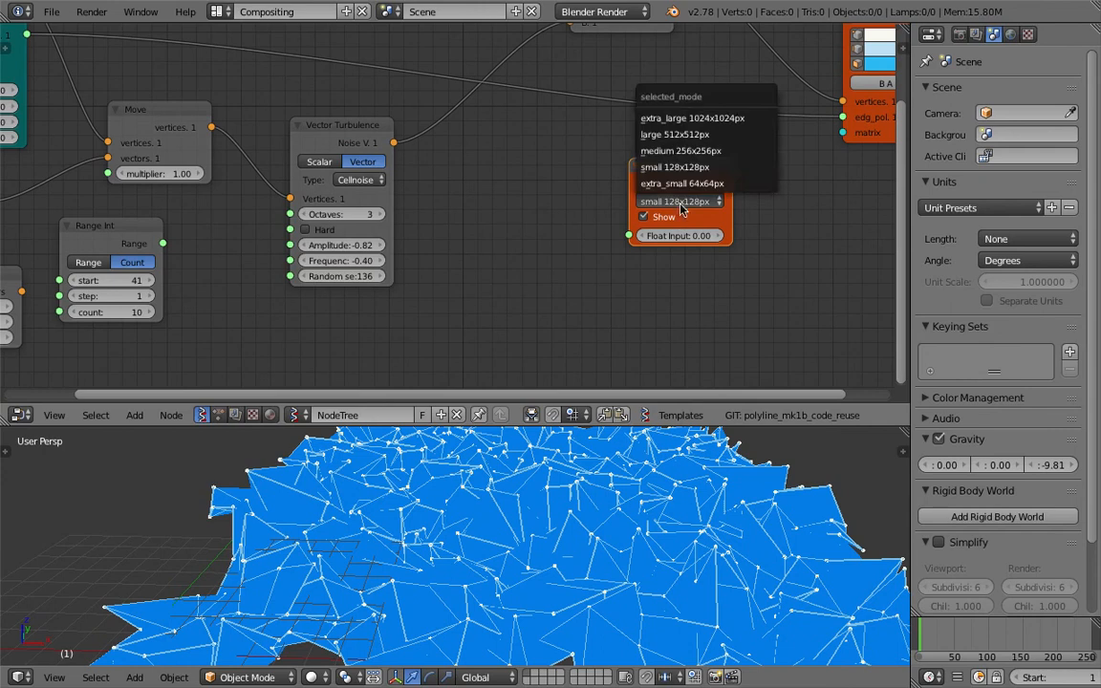
pyautogui.click(680, 202)
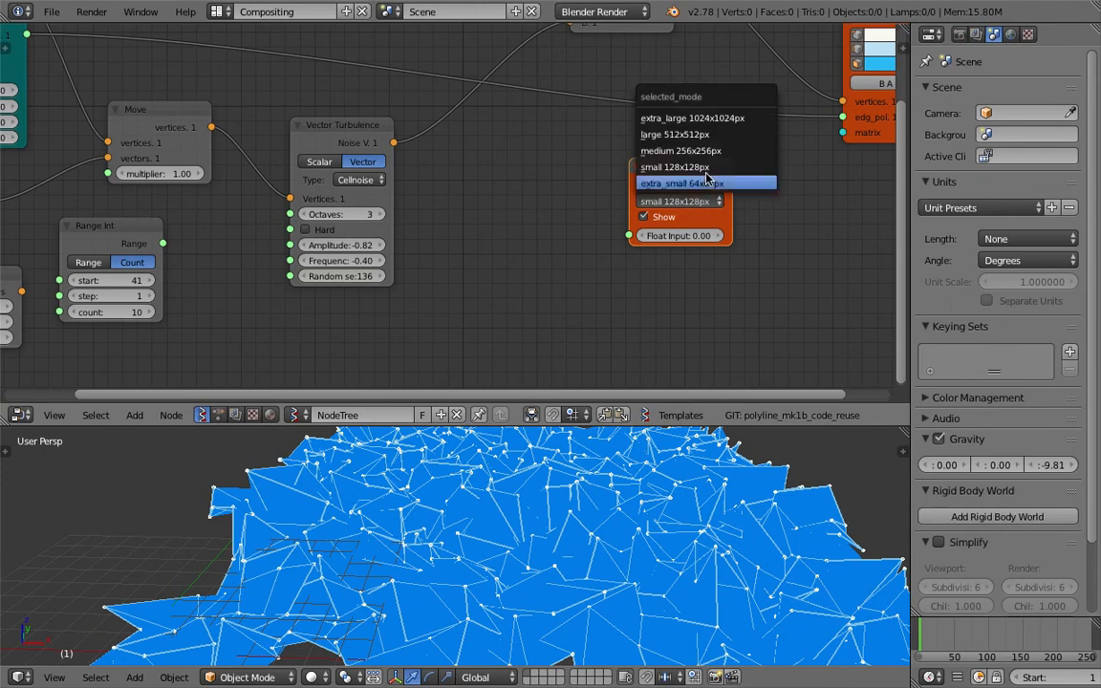
pyautogui.click(709, 182)
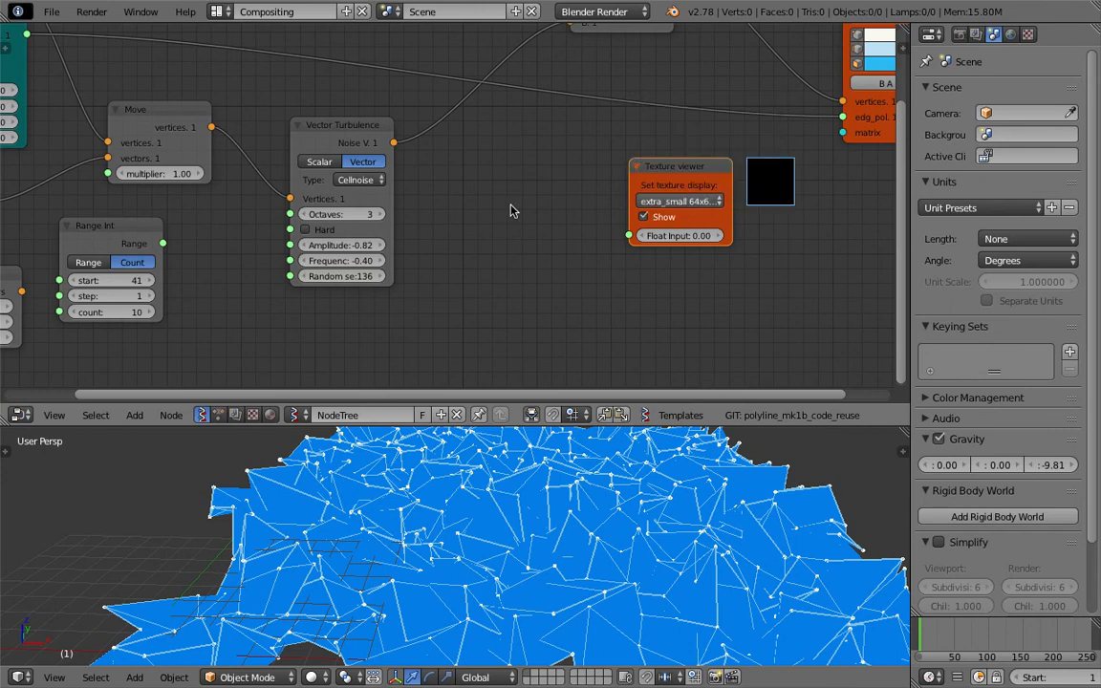
# - Set the Plane node's N Vert X and N Vert Y to 64
pyautogui.scroll(-2, 482, 196)
pyautogui.click(242, 117)
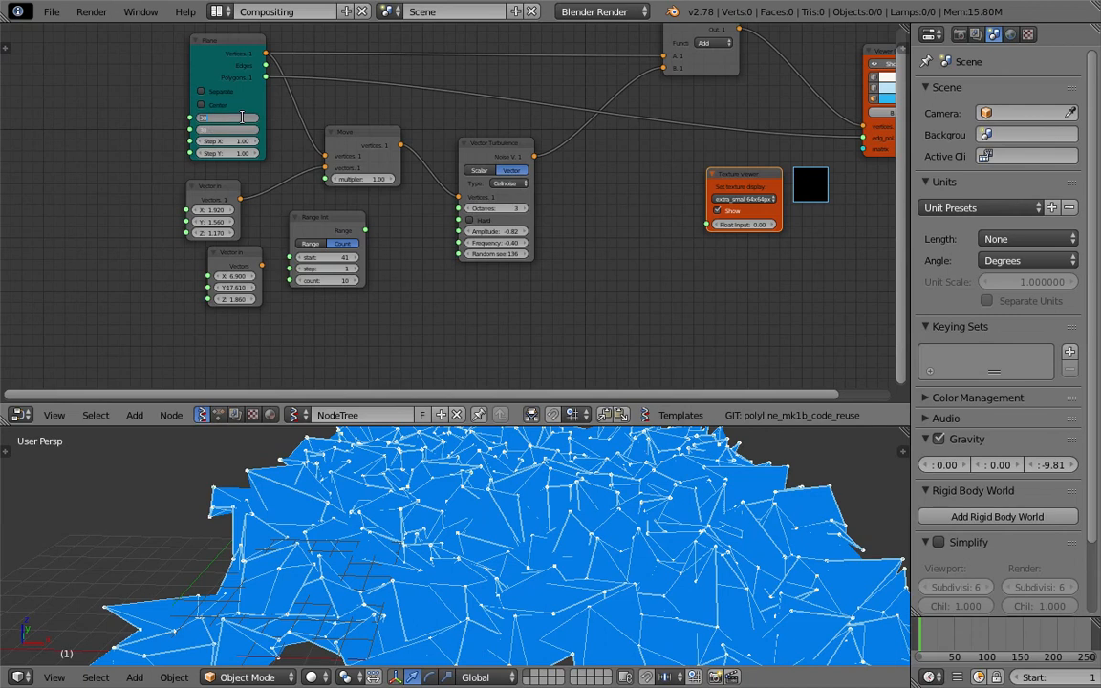
pyautogui.write('64')
pyautogui.press('Return')
# - Switch Vector Turbulence to Scalar output and reroute its noise from the ADD node to the Texture viewer's float input
pyautogui.moveTo(436, 161); pyautogui.dragTo(360, 160, button='middle')
pyautogui.moveTo(459, 155); pyautogui.dragTo(544, 212)
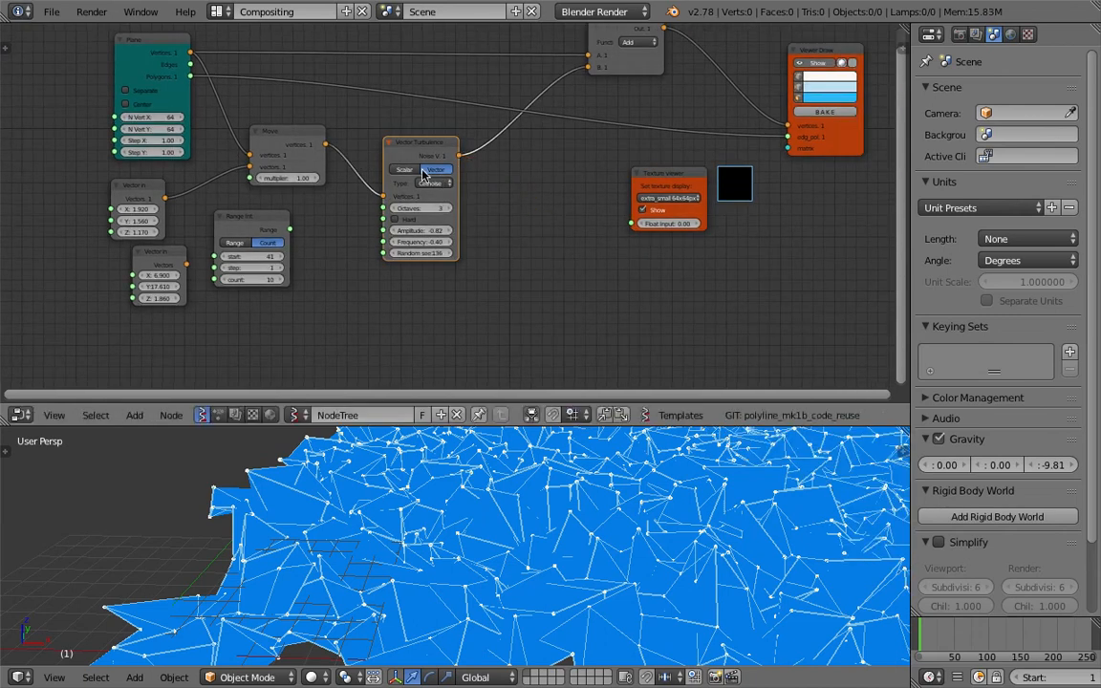
pyautogui.click(407, 171)
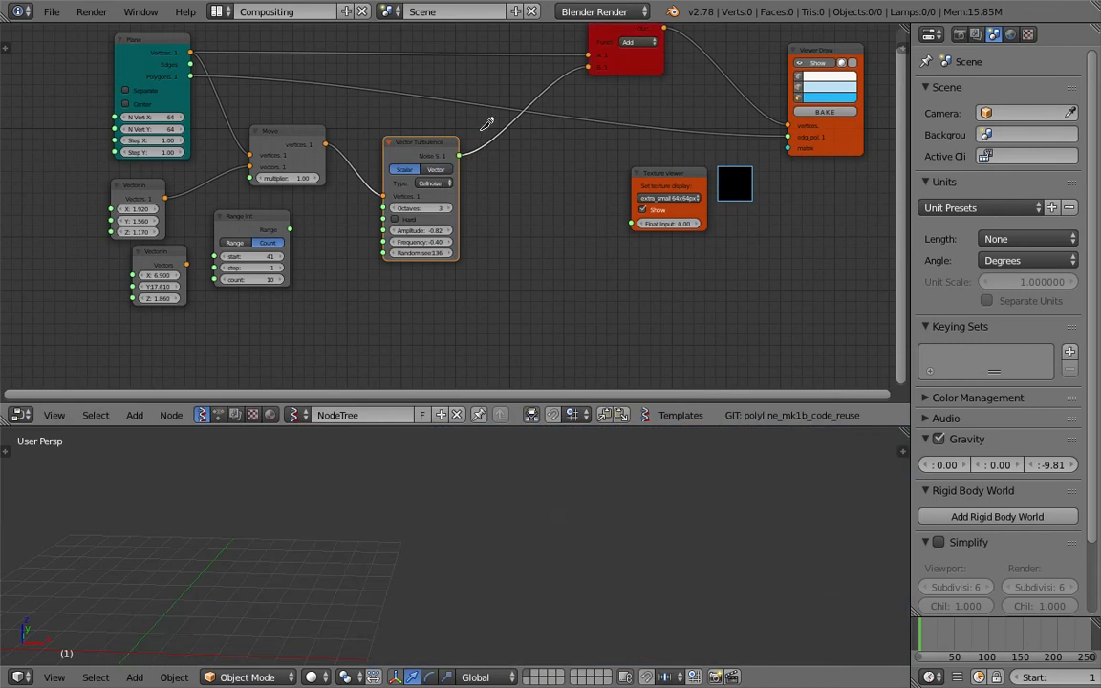
pyautogui.keyDown('ctrl'); pyautogui.moveTo(460, 155); pyautogui.dragTo(626, 226); pyautogui.keyUp('ctrl')
pyautogui.moveTo(689, 264); pyautogui.dragTo(511, 269, button='middle')
pyautogui.moveTo(282, 160); pyautogui.dragTo(463, 228)
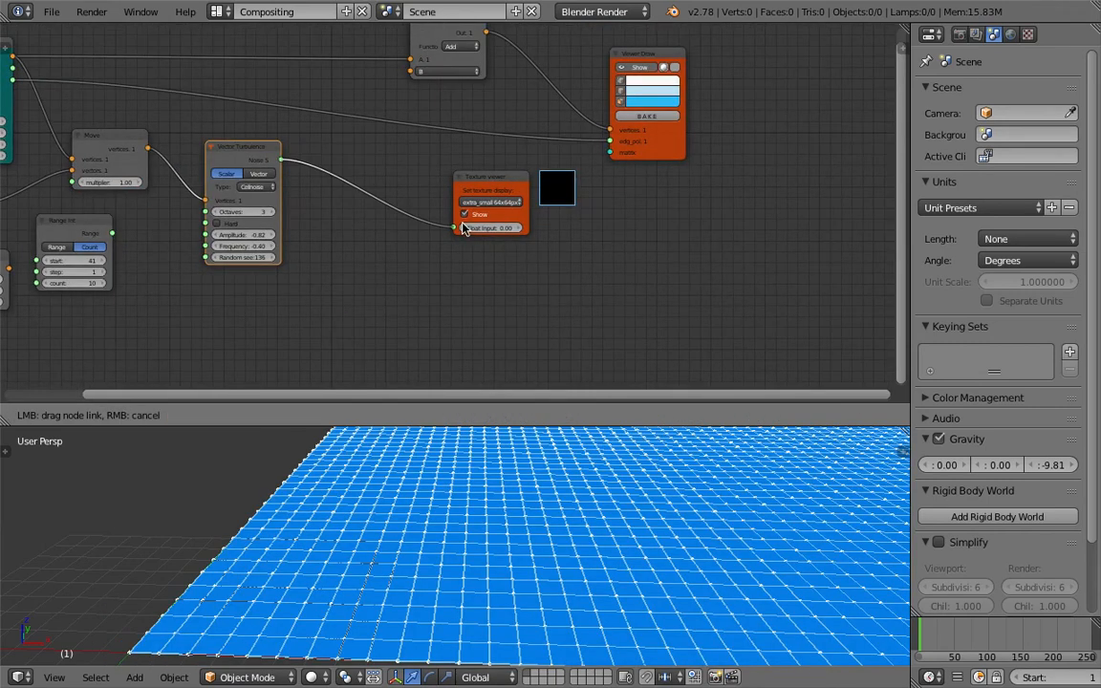
# - Examine the noise texture preview beside the Texture viewer node up close
pyautogui.moveTo(612, 240); pyautogui.dragTo(607, 235)
pyautogui.scroll(5, 555, 186)
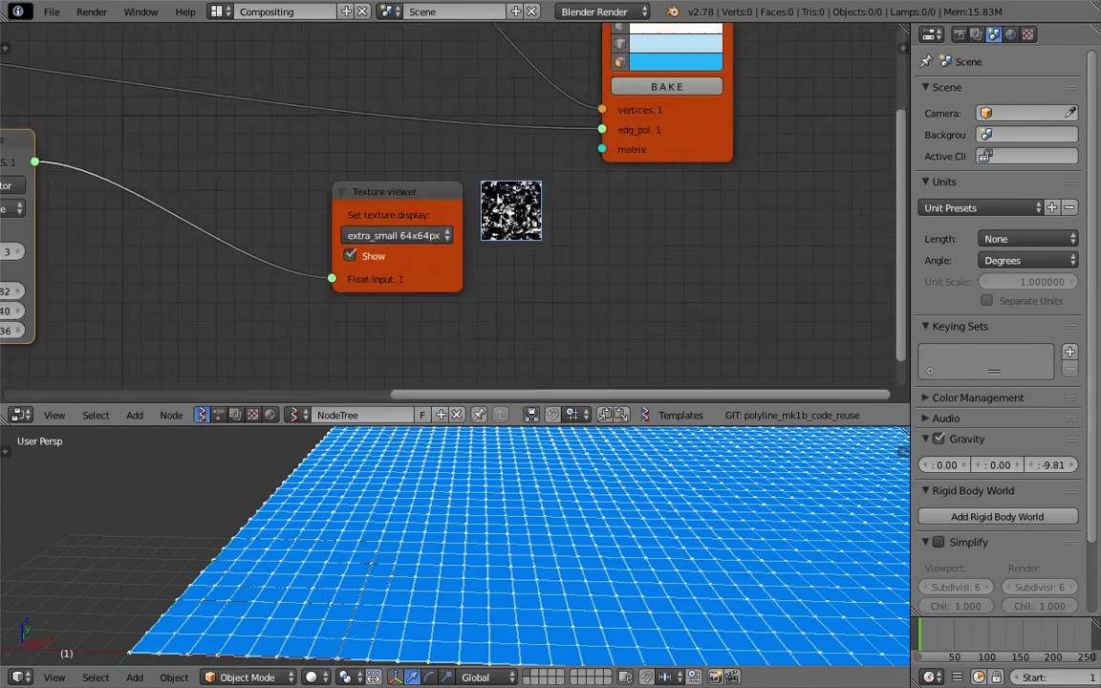
pyautogui.scroll(1, 530, 228)
pyautogui.moveTo(530, 229); pyautogui.dragTo(504, 168, button='middle')
pyautogui.scroll(-4, 437, 195)
pyautogui.scroll(-4, 437, 195)
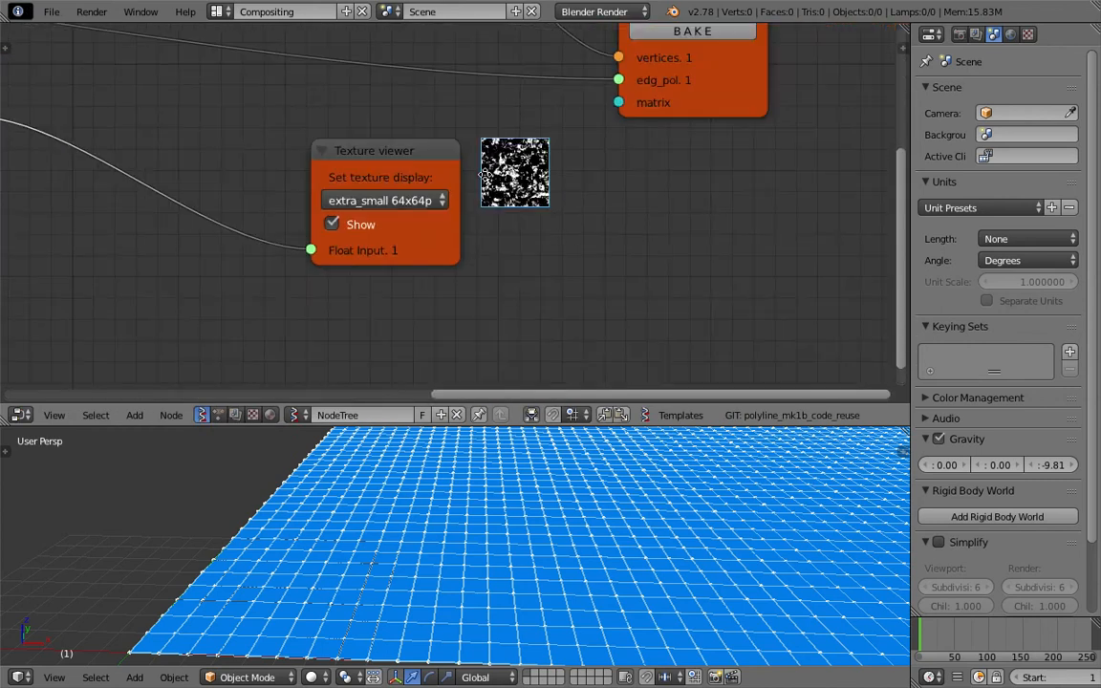
pyautogui.scroll(-3, 306, 272)
# - Try the medium 256x256px display size in the Texture viewer and inspect its preview
pyautogui.moveTo(306, 273); pyautogui.dragTo(591, 194, button='middle')
pyautogui.scroll(-1, 591, 194)
pyautogui.click(667, 133)
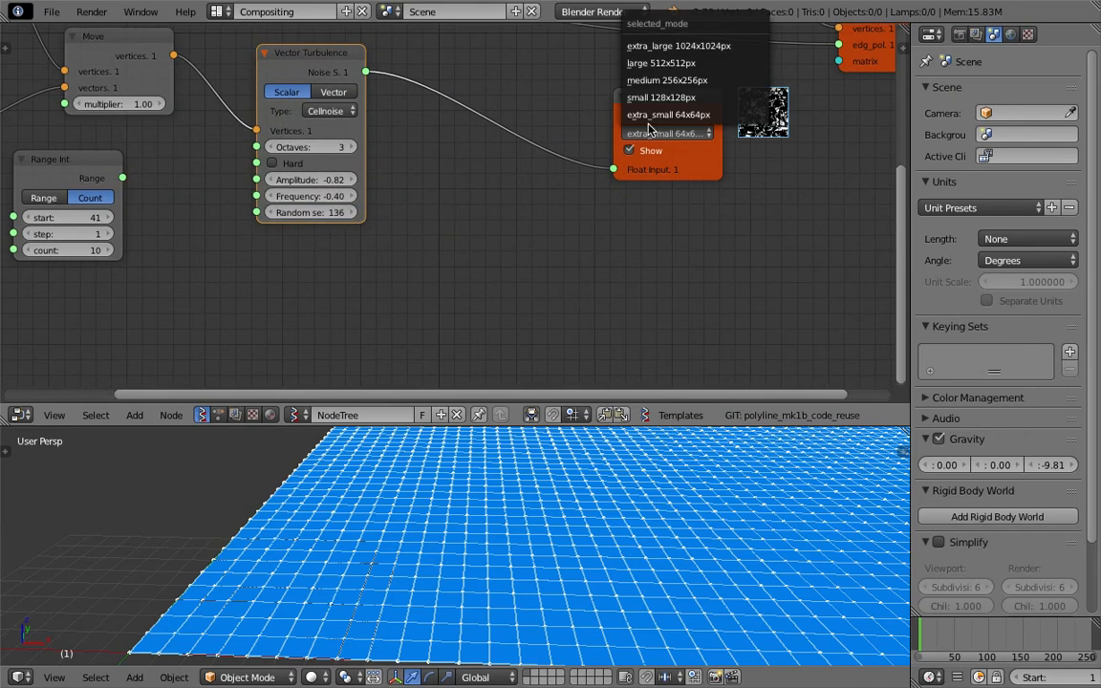
pyautogui.click(694, 81)
pyautogui.scroll(2, 709, 191)
pyautogui.moveTo(709, 190); pyautogui.dragTo(538, 177, button='middle')
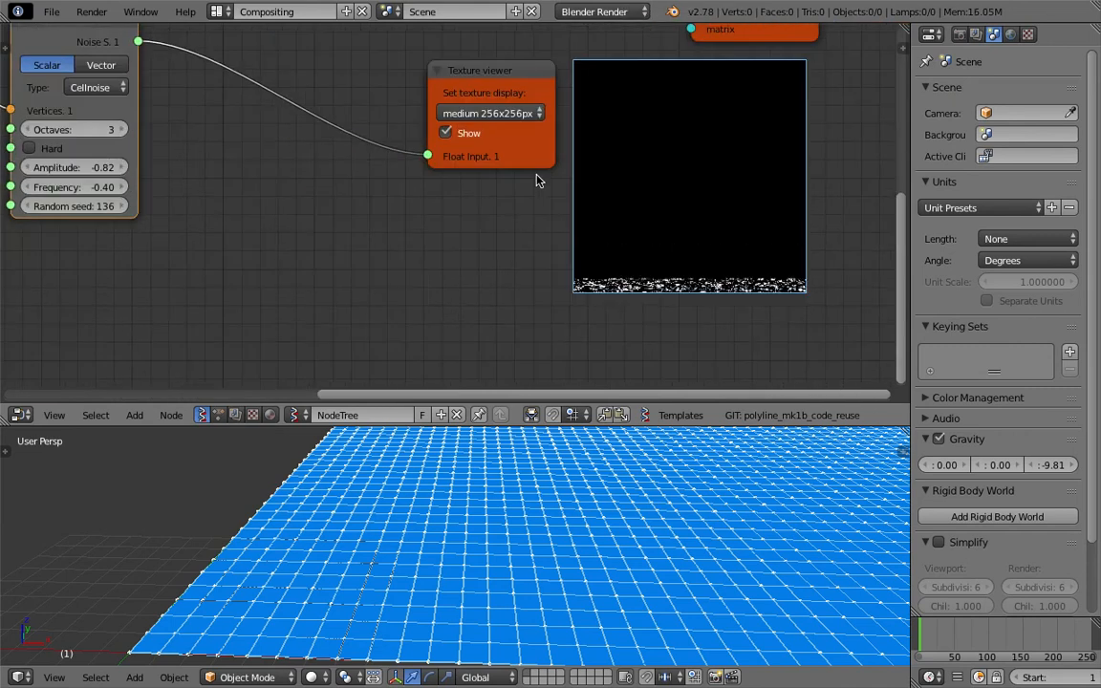
pyautogui.scroll(-1, 662, 197)
pyautogui.moveTo(669, 200); pyautogui.dragTo(548, 230, button='middle')
pyautogui.moveTo(344, 210); pyautogui.dragTo(482, 214, button='middle')
pyautogui.scroll(-2, 482, 213)
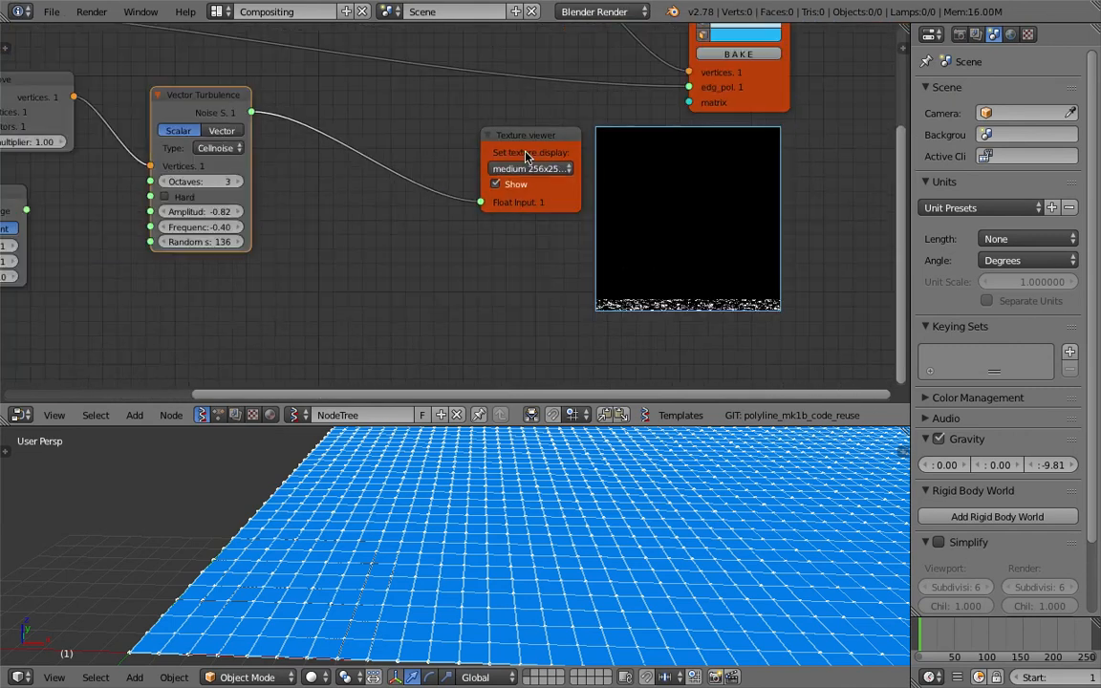
# - Insert a Map Range node into the link between Vector Turbulence and the Texture viewer
pyautogui.hotkey('shift', 'a')
pyautogui.click(381, 216)
pyautogui.write('map')
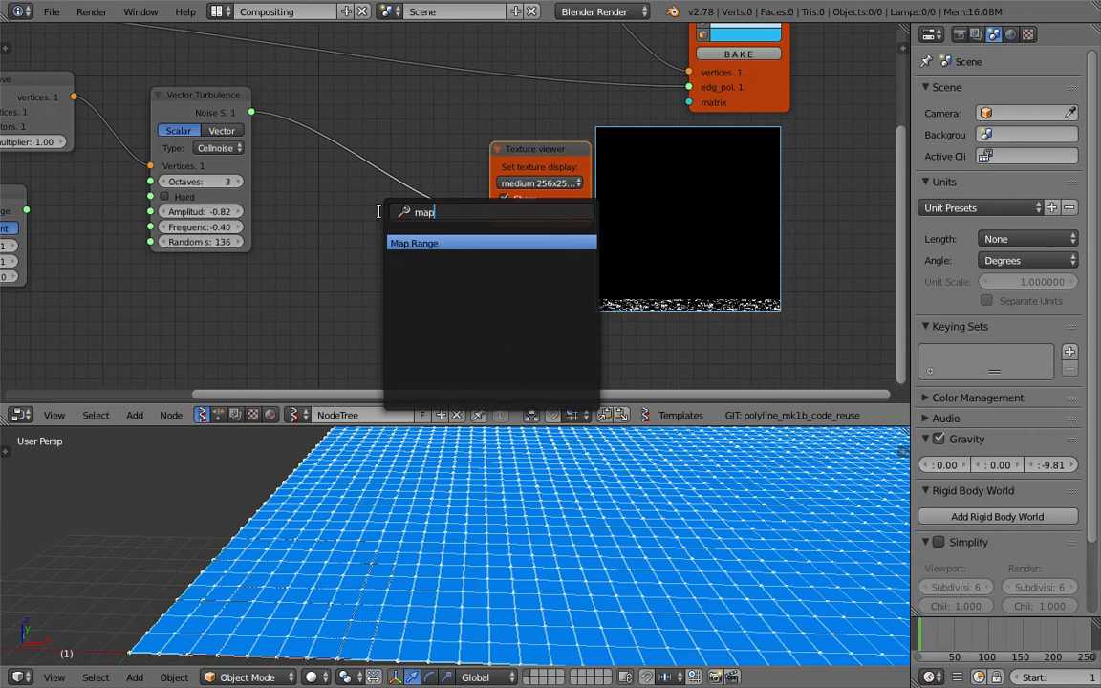
pyautogui.press('Return')
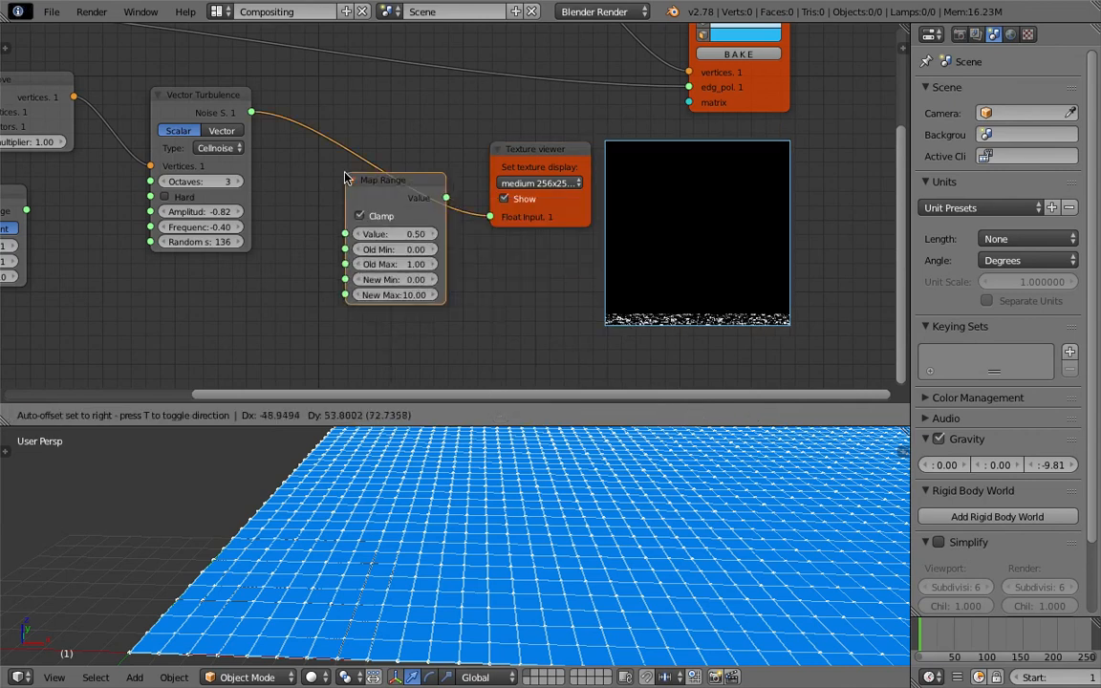
pyautogui.click(346, 178)
pyautogui.scroll(-2, 358, 352)
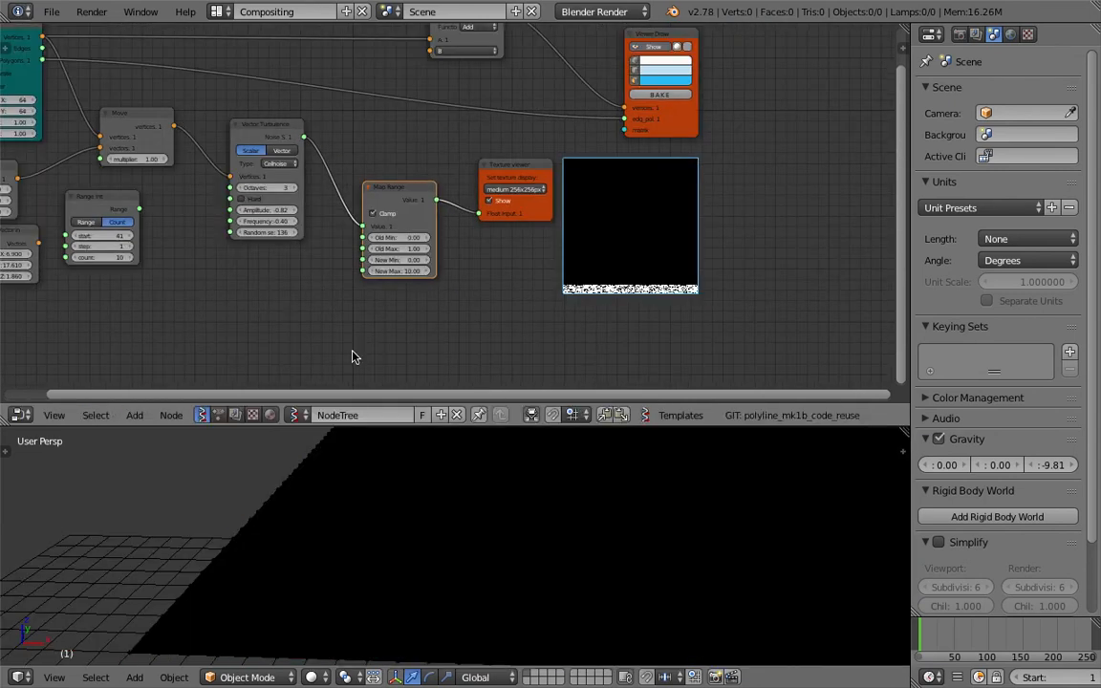
# - Set Map Range's Old Max to 64 and New Max to 256
pyautogui.scroll(2, 354, 356)
pyautogui.moveTo(470, 256); pyautogui.dragTo(618, 282, button='middle')
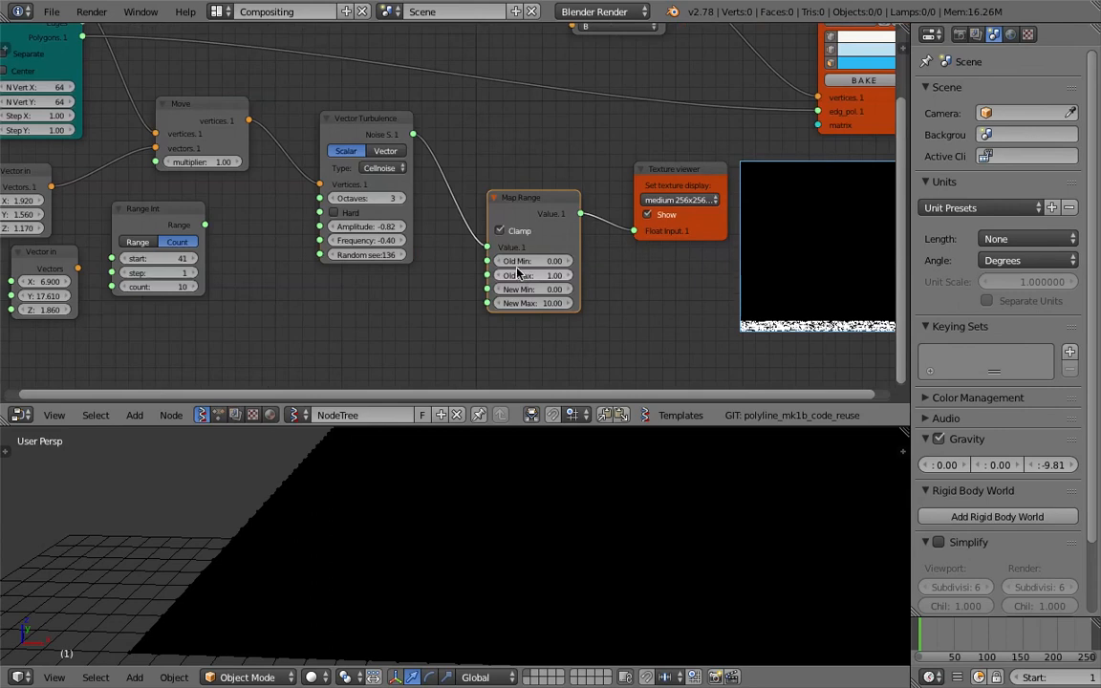
pyautogui.click(521, 273)
pyautogui.write('64')
pyautogui.press('Return')
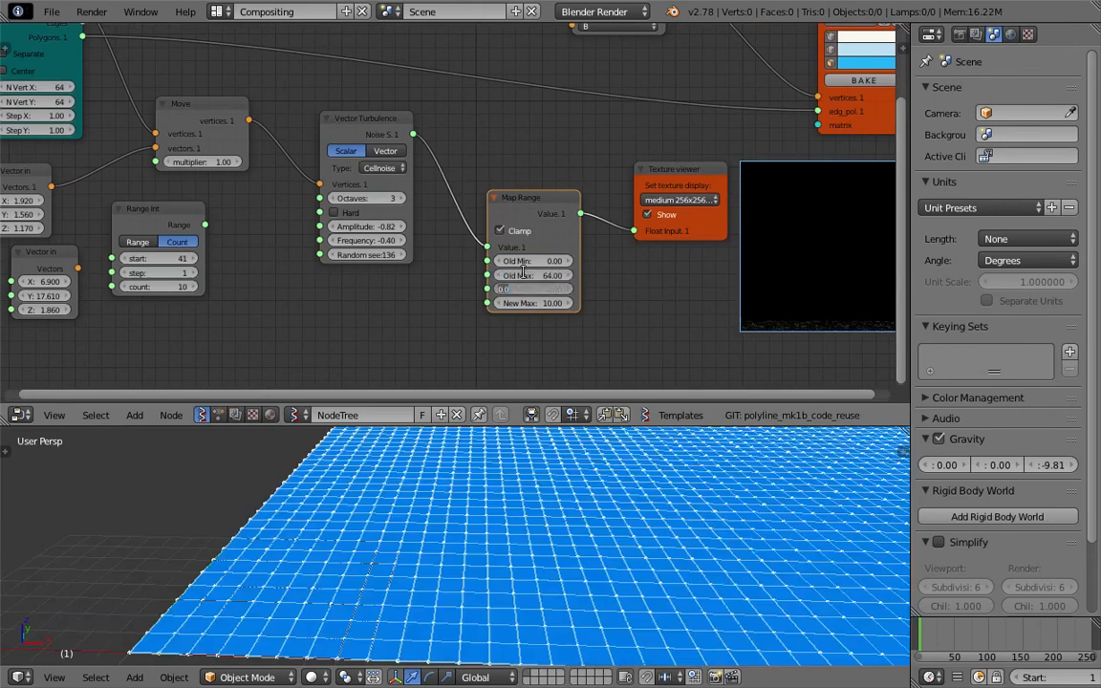
pyautogui.click(555, 303)
pyautogui.write('256')
pyautogui.press('Return')
# - Toggle Map Range's Clamp option off and on to compare the preview, and shift the node slightly upward
pyautogui.moveTo(657, 302); pyautogui.dragTo(491, 239, button='middle')
pyautogui.click(363, 228)
pyautogui.click(362, 227)
pyautogui.click(362, 228)
pyautogui.click(362, 228)
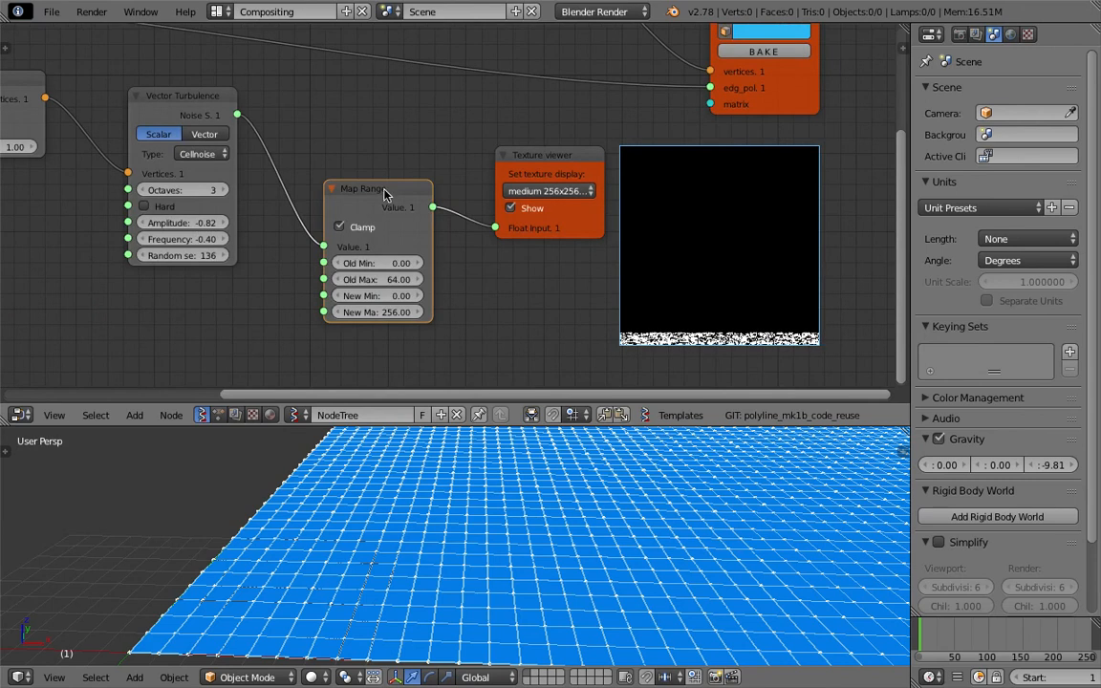
pyautogui.moveTo(384, 208); pyautogui.dragTo(364, 187)
pyautogui.moveTo(304, 128); pyautogui.dragTo(370, 131, button='middle')
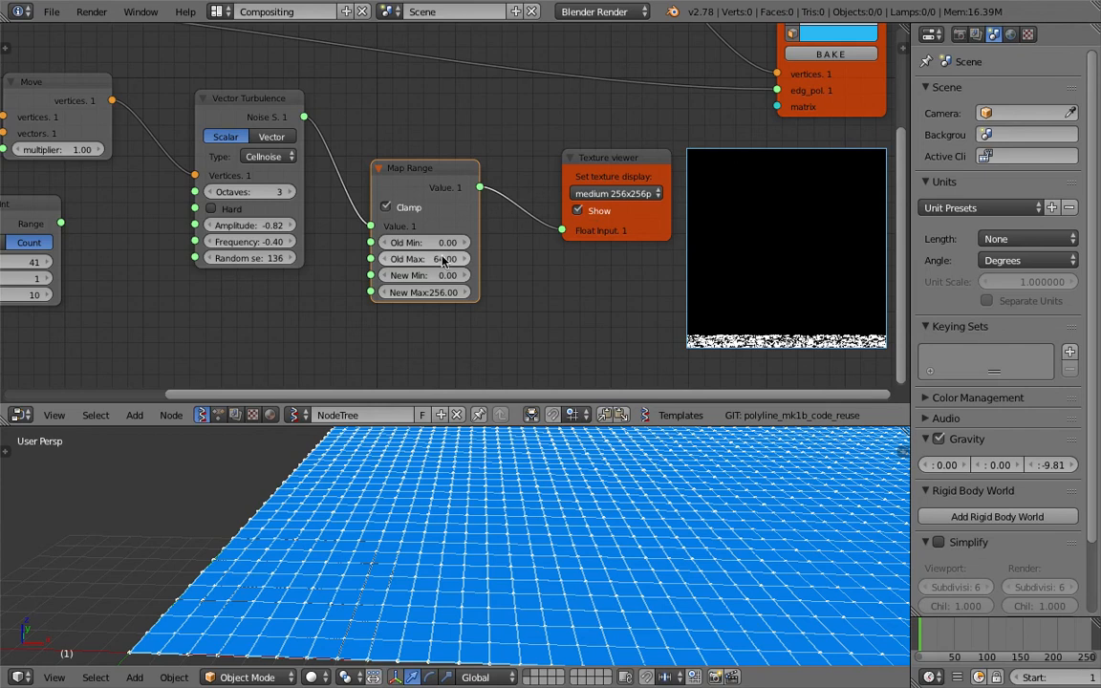
# - Lower Map Range's Old Max to 1.57
pyautogui.moveTo(468, 265); pyautogui.dragTo(405, 260)
pyautogui.scroll(-3, 427, 192)
pyautogui.moveTo(372, 190); pyautogui.dragTo(475, 193, button='middle')
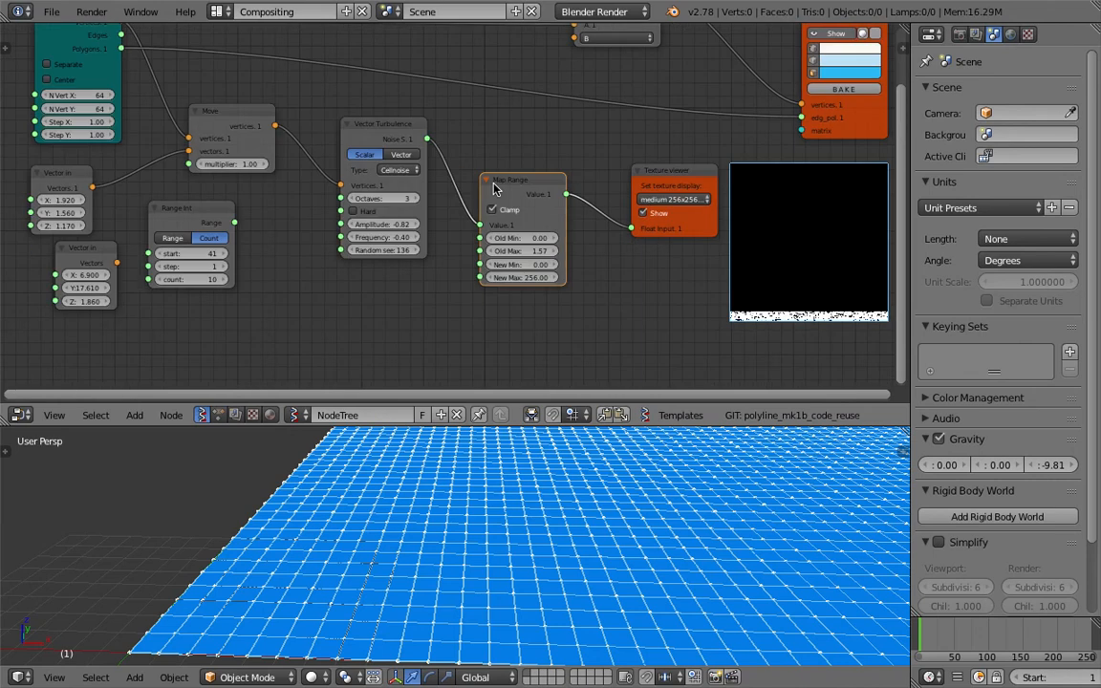
# - Delete the Map Range node and return the Texture viewer's display size to extra_small 64x64px
pyautogui.press('x')
pyautogui.click(674, 198)
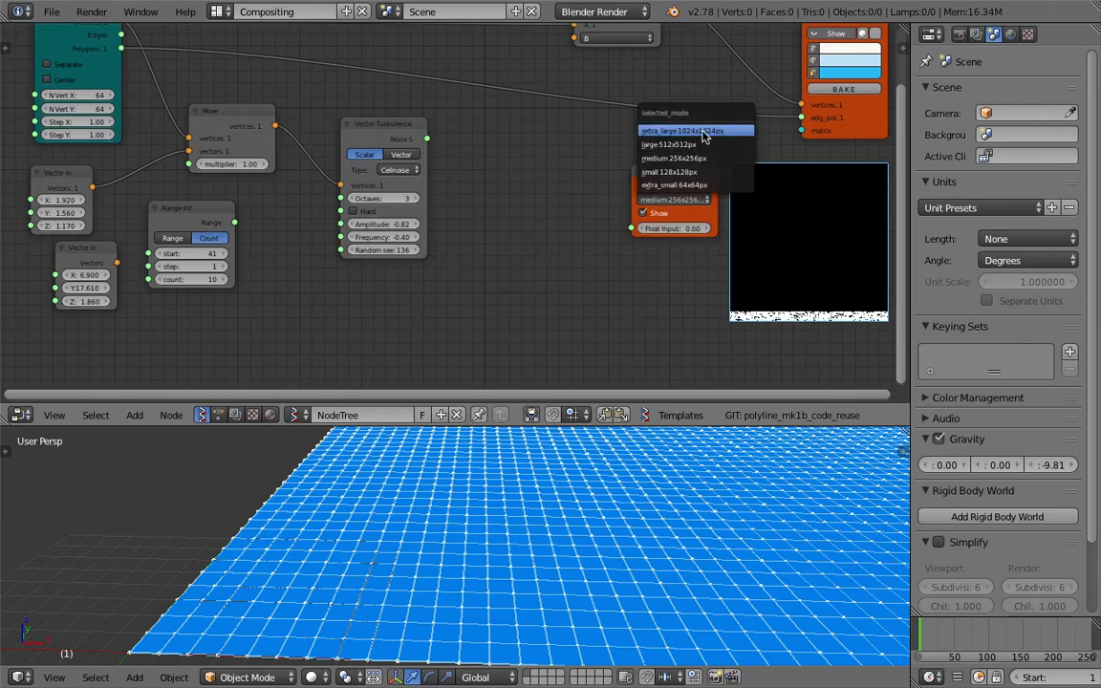
pyautogui.click(698, 185)
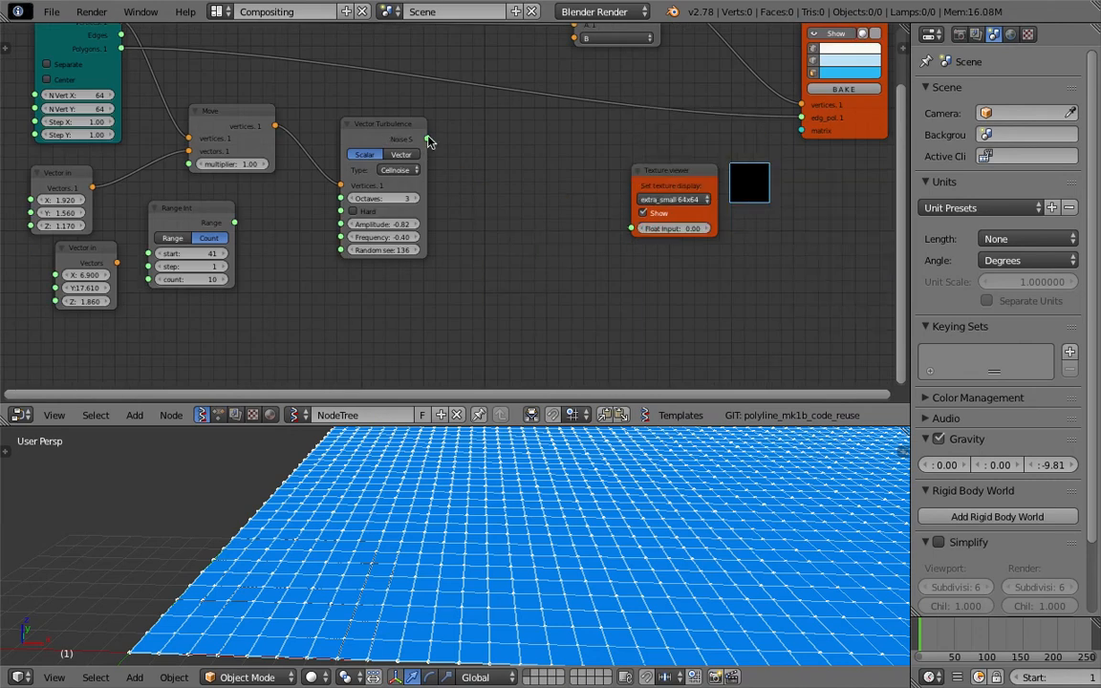
# - Connect Vector Turbulence's scalar noise output directly to the Texture viewer's float input and inspect the preview
pyautogui.moveTo(429, 139); pyautogui.dragTo(631, 228)
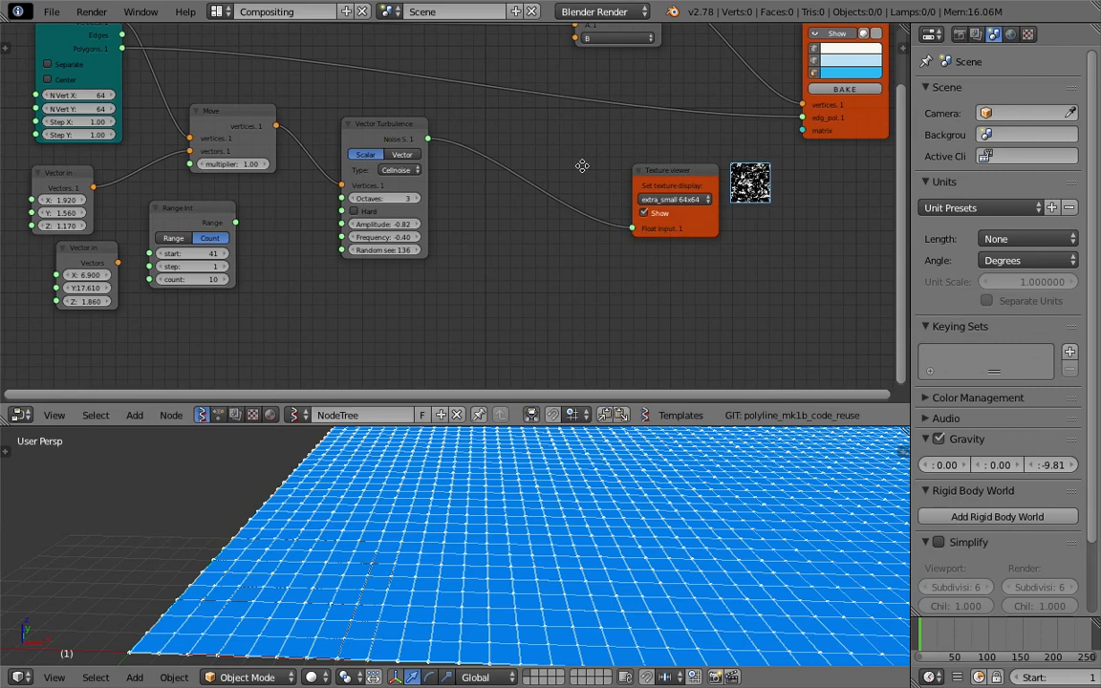
pyautogui.moveTo(582, 164); pyautogui.dragTo(386, 201, button='middle')
pyautogui.scroll(8, 611, 251)
pyautogui.scroll(2, 611, 251)
pyautogui.scroll(2, 435, 215)
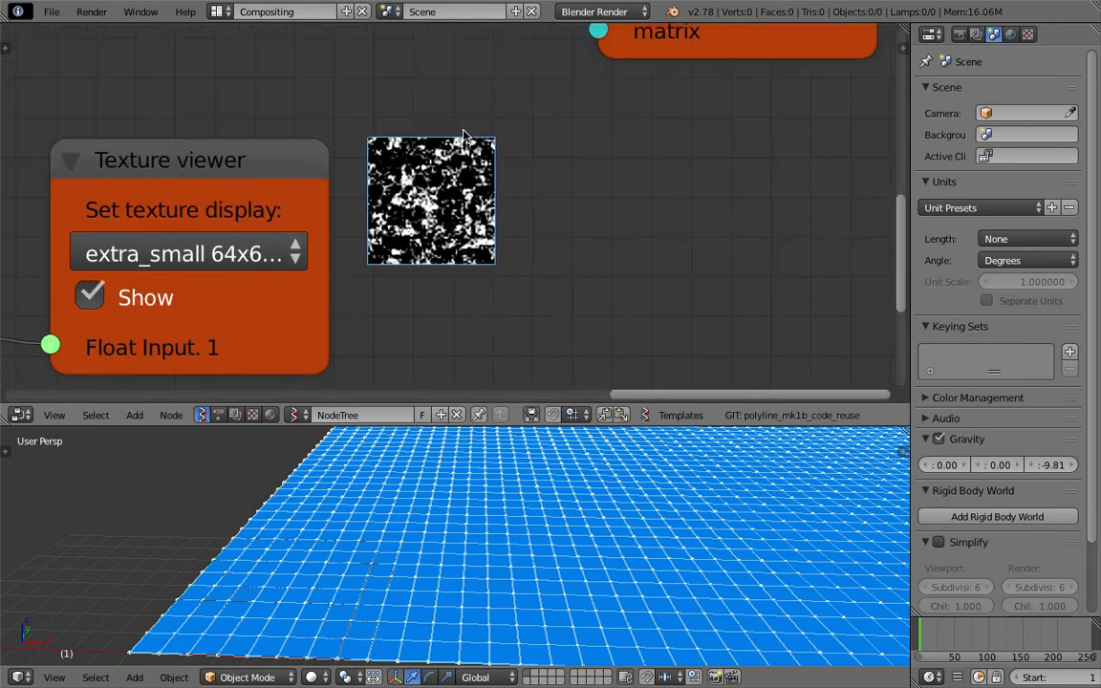
# - Set the Texture viewer's display size to small 128x128px
pyautogui.scroll(-3, 447, 212)
pyautogui.moveTo(386, 221); pyautogui.dragTo(419, 209, button='middle')
pyautogui.click(351, 232)
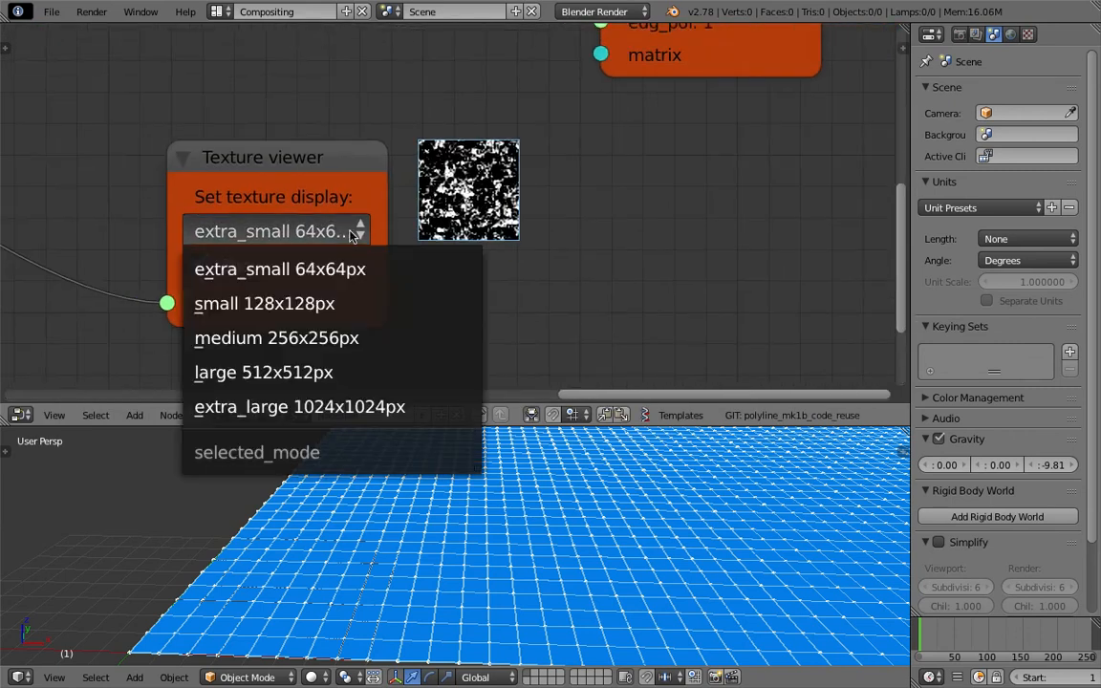
pyautogui.click(352, 299)
# - Set both N Vert X and N Vert Y of the Plane node to 128
pyautogui.scroll(-5, 164, 224)
pyautogui.moveTo(165, 223); pyautogui.dragTo(814, 288, button='middle')
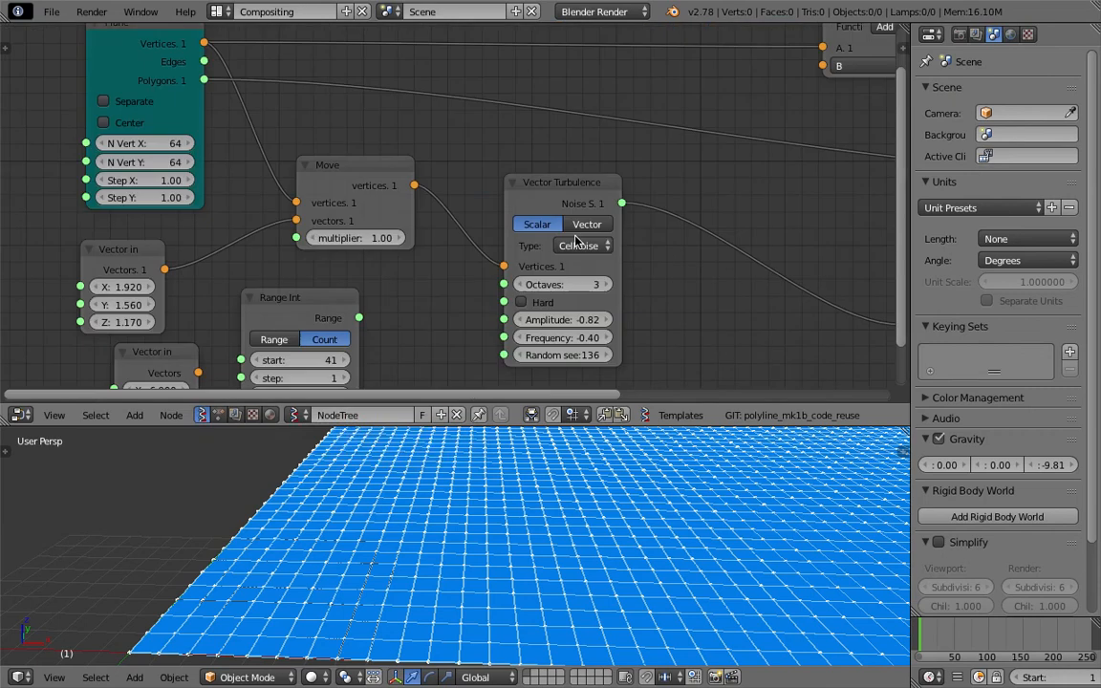
pyautogui.moveTo(243, 170); pyautogui.dragTo(441, 233, button='middle')
pyautogui.moveTo(367, 205); pyautogui.dragTo(367, 224)
pyautogui.write('128')
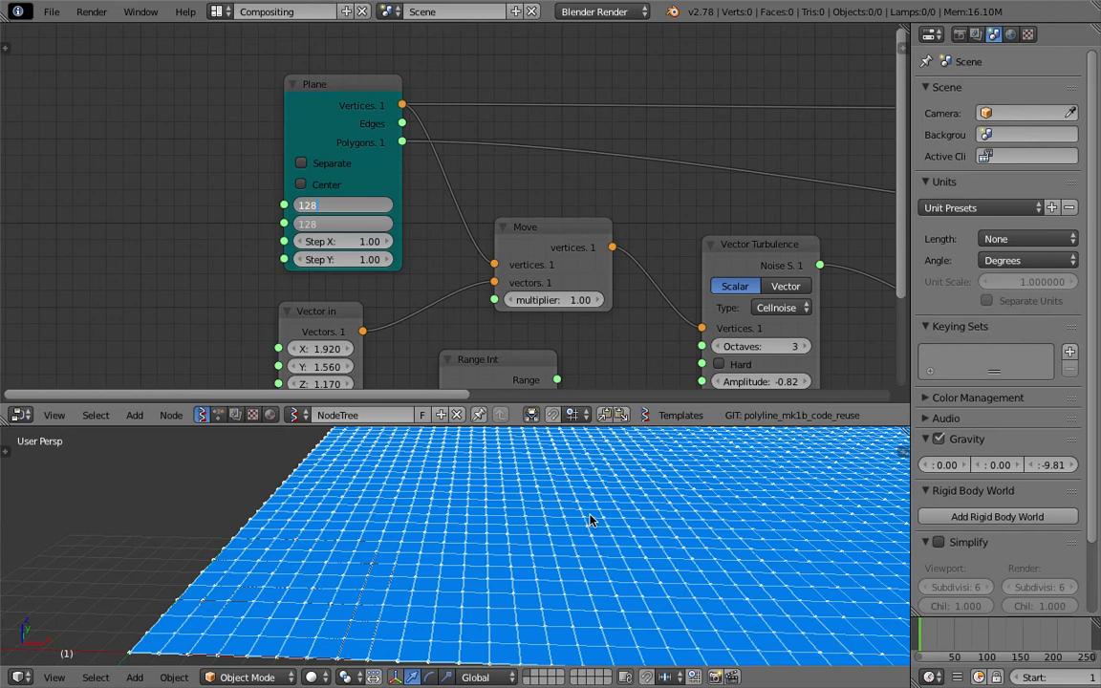
pyautogui.press('Return')
# - Examine the 128x128px noise preview beside the Texture viewer up close and from a distance
pyautogui.moveTo(623, 136); pyautogui.dragTo(228, 76, button='middle')
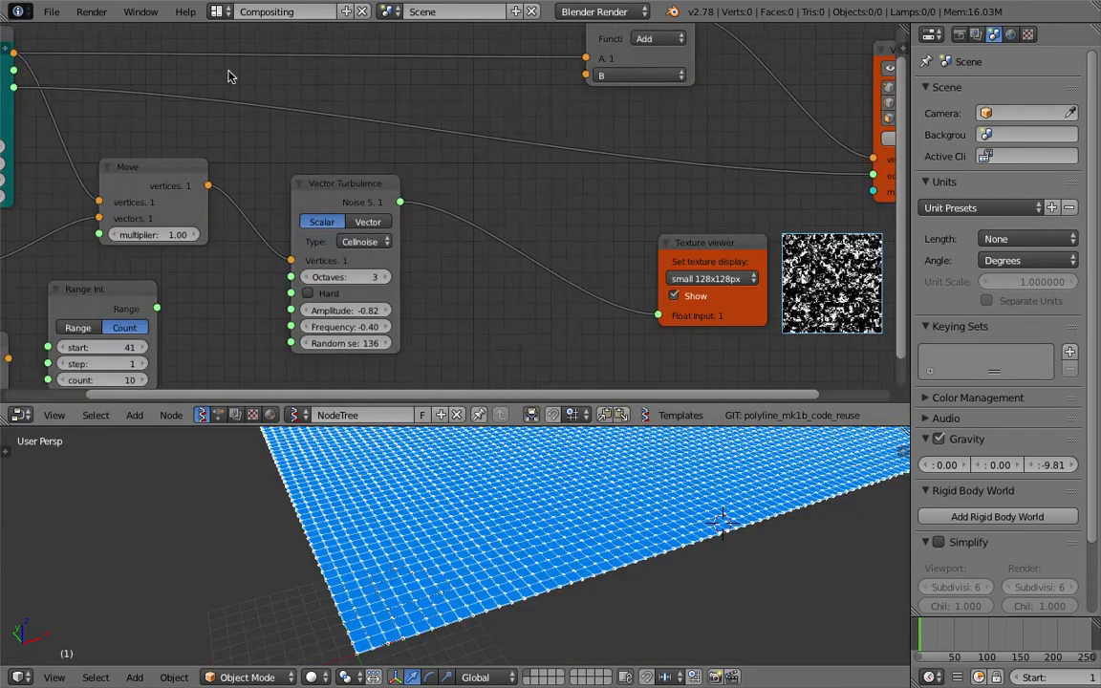
pyautogui.moveTo(861, 273); pyautogui.dragTo(386, 183, button='middle')
pyautogui.scroll(12, 422, 196)
pyautogui.moveTo(292, 191); pyautogui.dragTo(500, 203, button='middle')
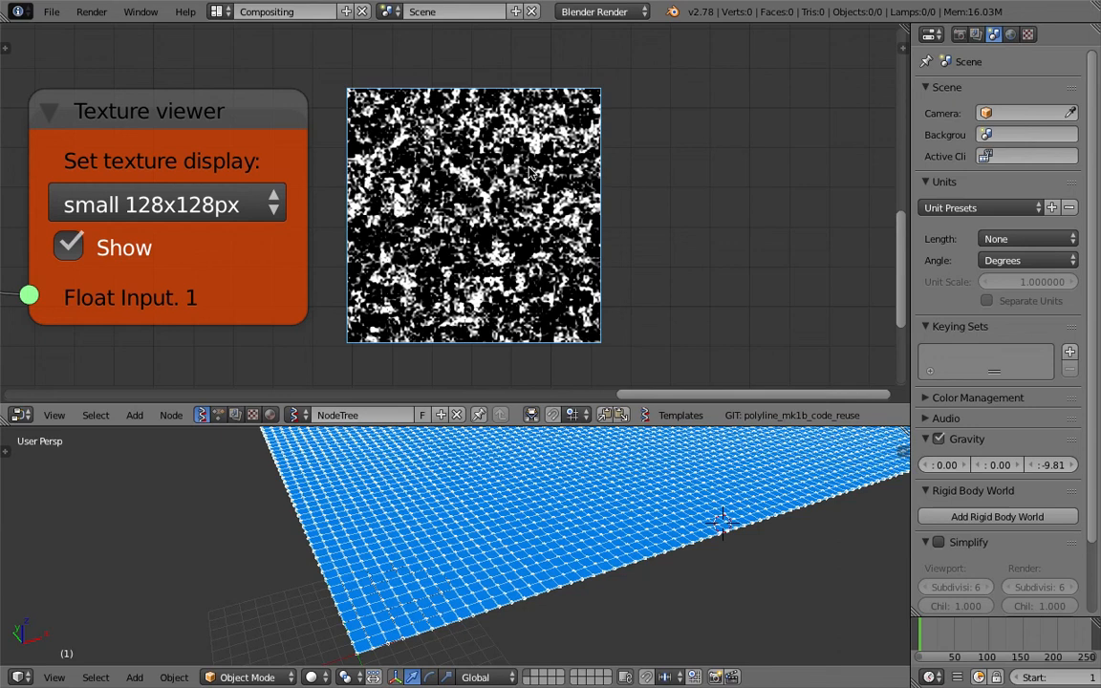
pyautogui.scroll(-2, 531, 172)
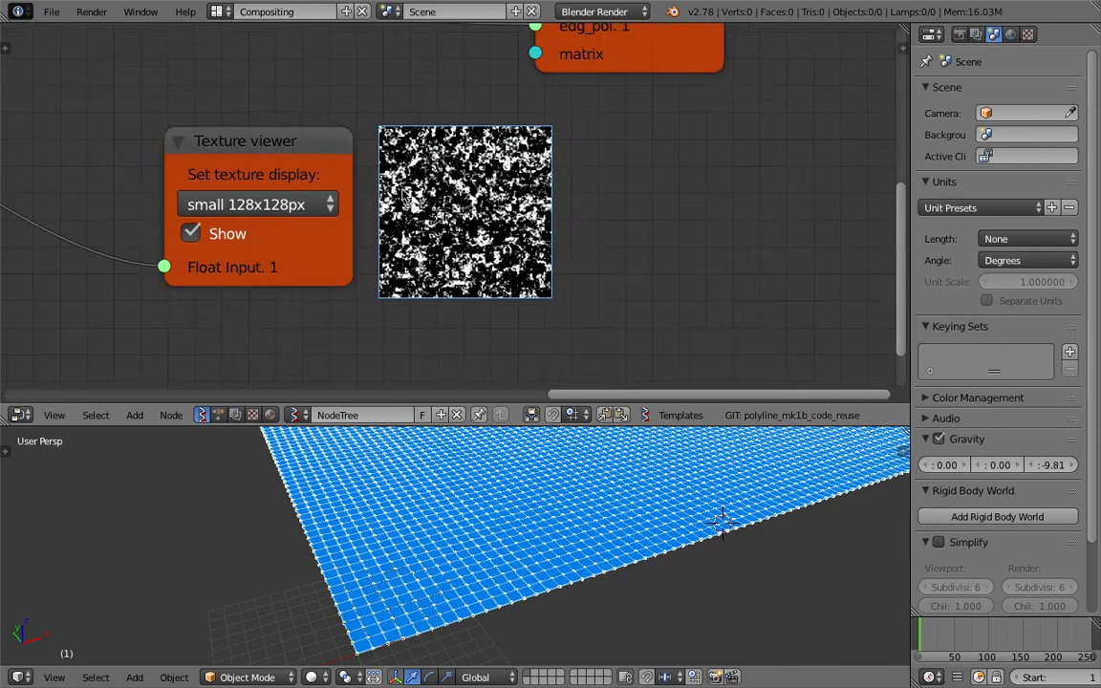
pyautogui.moveTo(366, 175); pyautogui.dragTo(484, 151, button='middle')
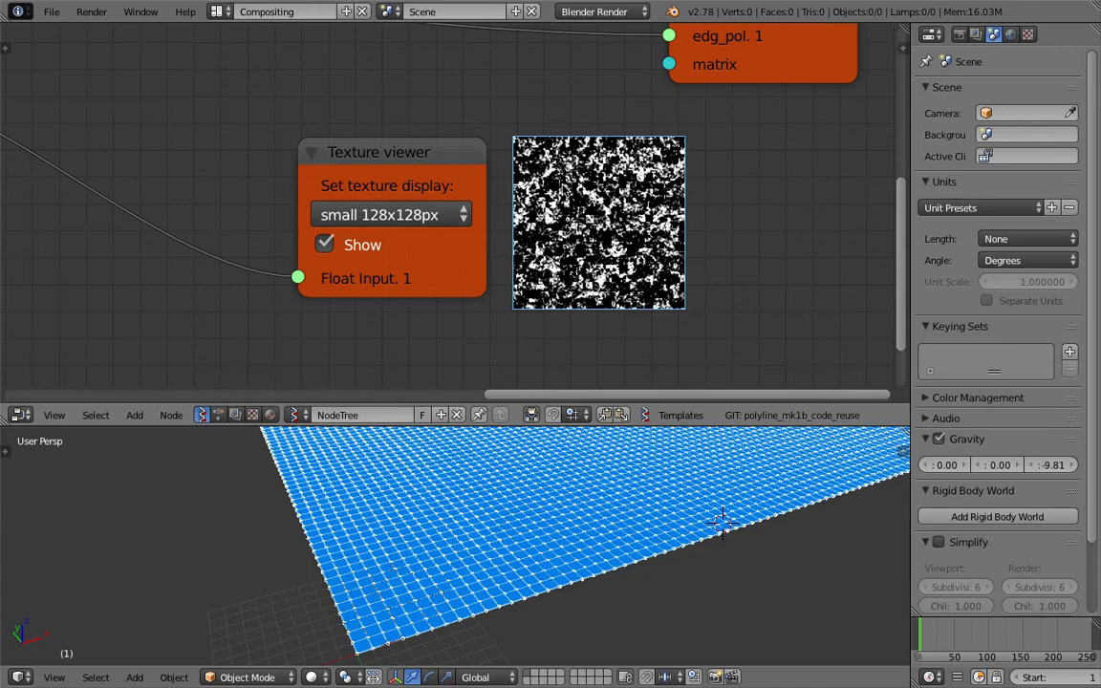
pyautogui.scroll(1, 559, 188)
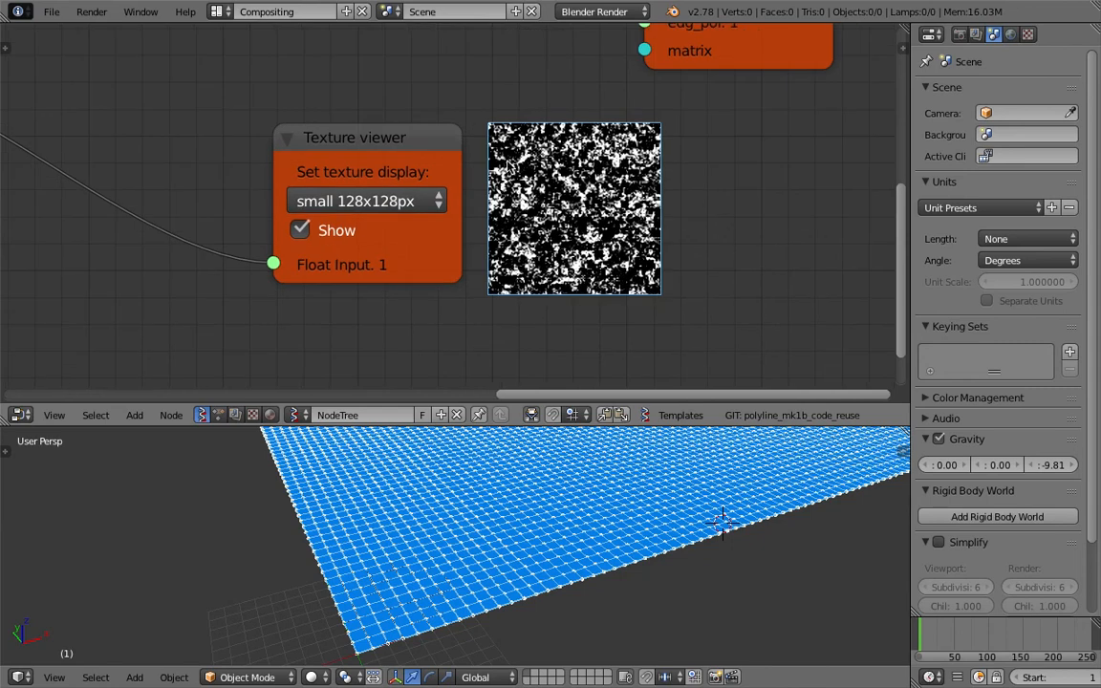
pyautogui.scroll(3, 472, 165)
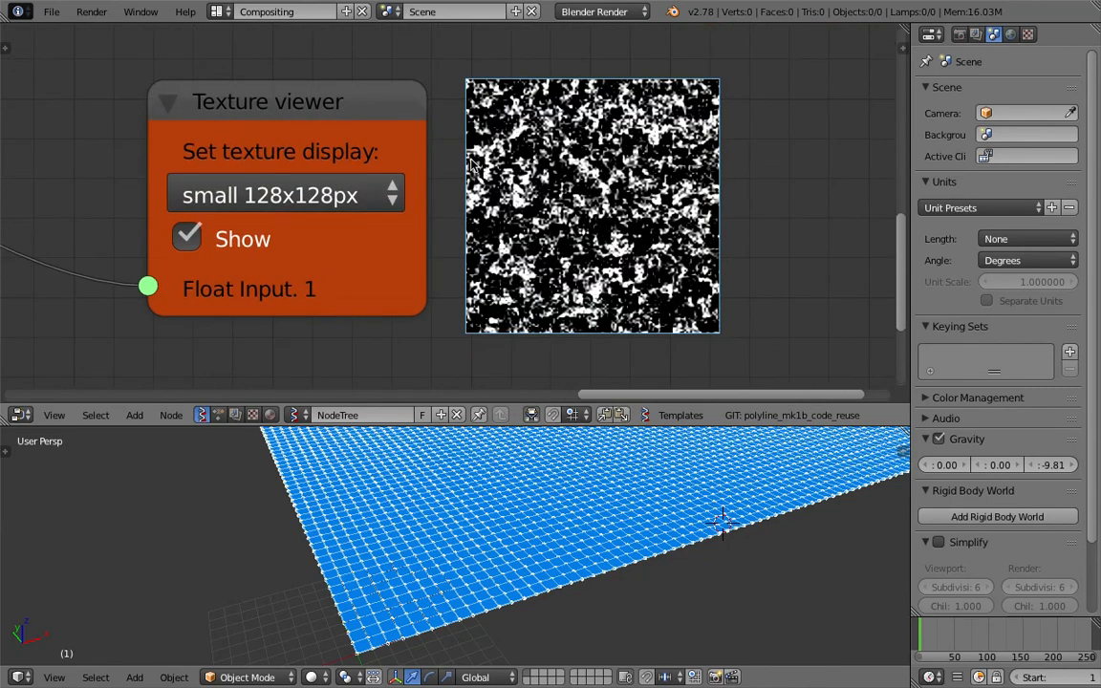
pyautogui.scroll(-4, 472, 164)
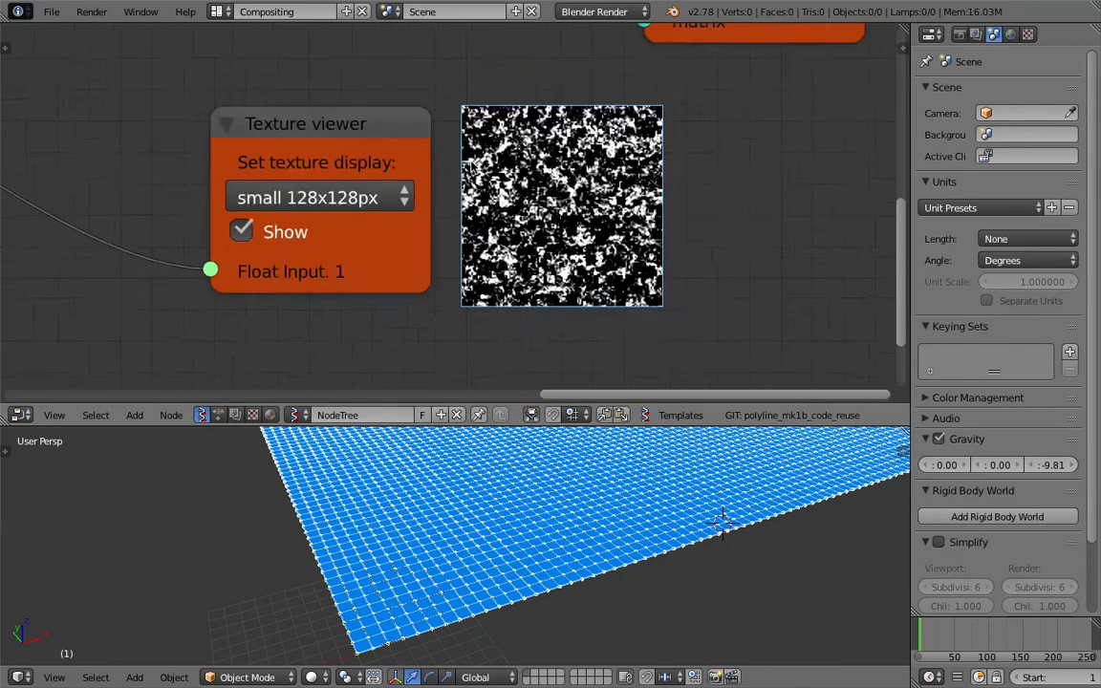
# - Try the Stdperlin noise type on Vector Turbulence, and settle on the Blender type
pyautogui.moveTo(412, 188); pyautogui.dragTo(492, 217, button='middle')
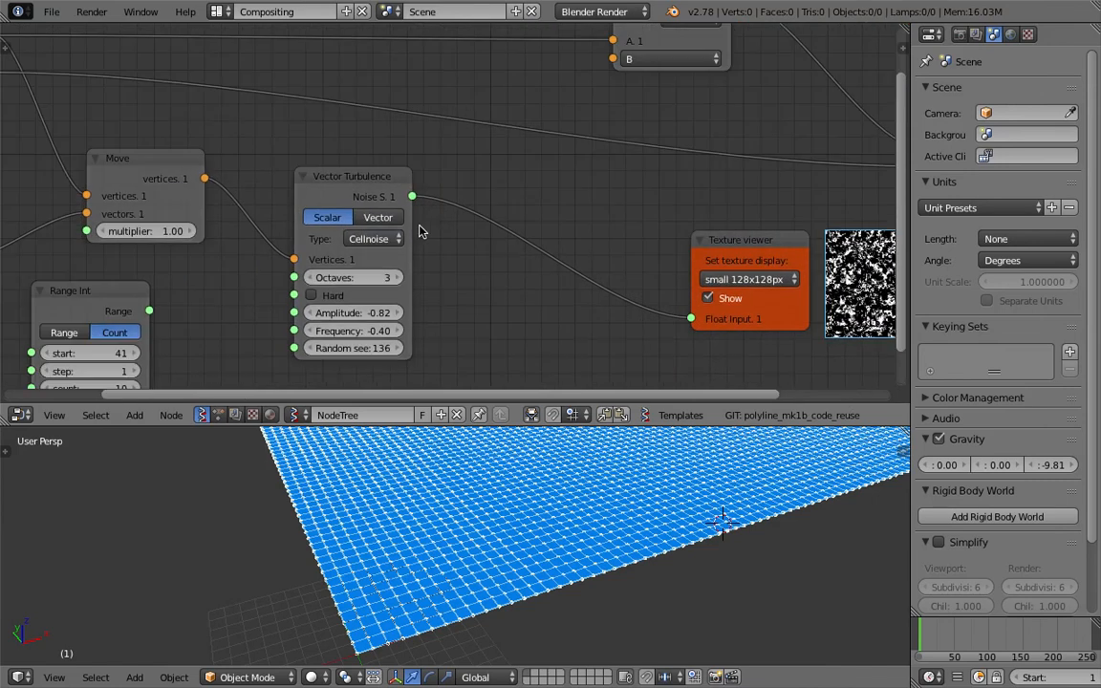
pyautogui.moveTo(578, 249); pyautogui.dragTo(441, 209, button='middle')
pyautogui.click(245, 204)
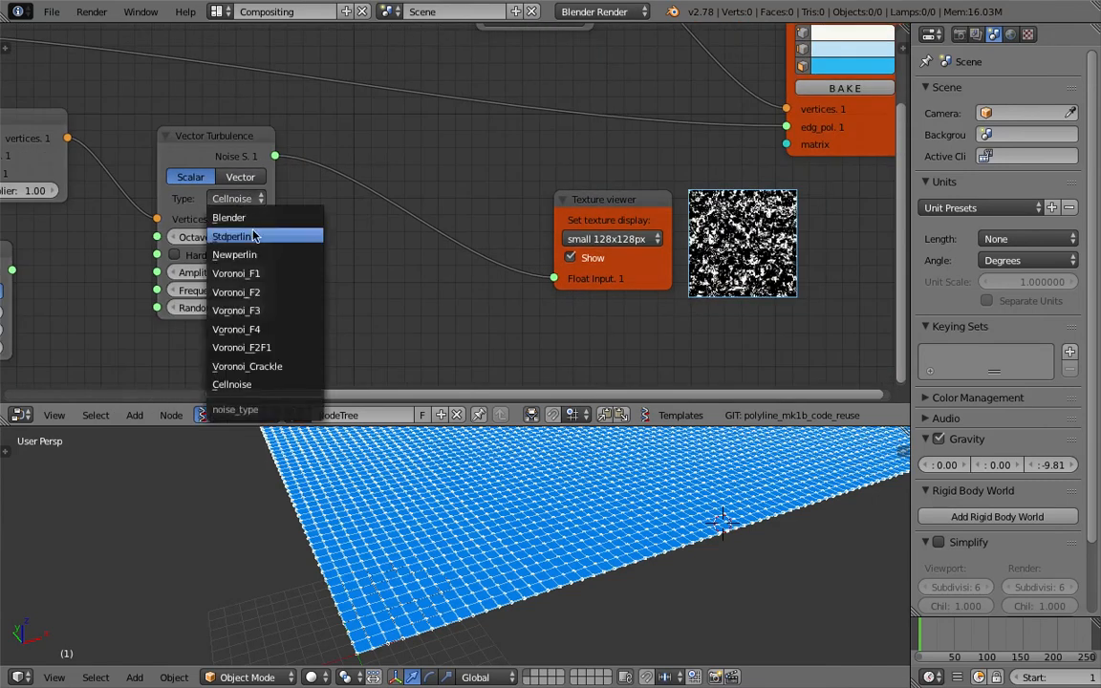
pyautogui.click(254, 236)
pyautogui.click(251, 202)
pyautogui.click(250, 213)
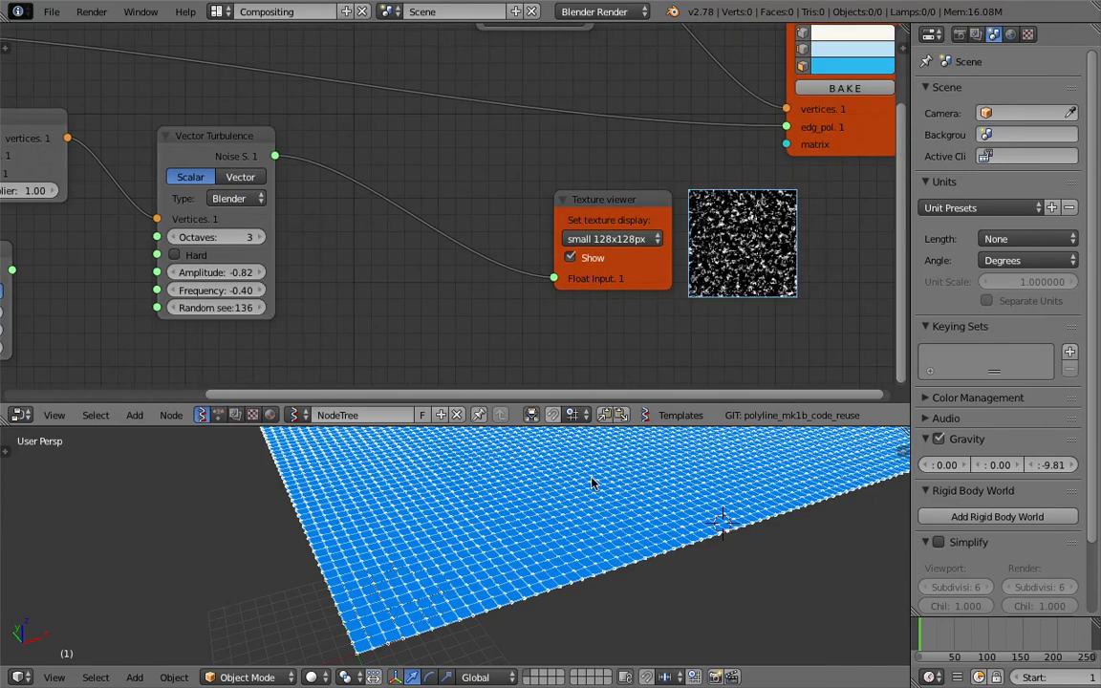
# - Move the Plane node up and to the left, away from the Move and Vector in nodes
pyautogui.moveTo(592, 479); pyautogui.dragTo(569, 500, button='middle')
pyautogui.scroll(-3, 569, 500)
pyautogui.scroll(-5, 256, 183)
pyautogui.moveTo(72, 131); pyautogui.dragTo(459, 178, button='middle')
pyautogui.scroll(2, 525, 160)
pyautogui.scroll(2, 460, 178)
pyautogui.moveTo(380, 106); pyautogui.dragTo(292, 72)
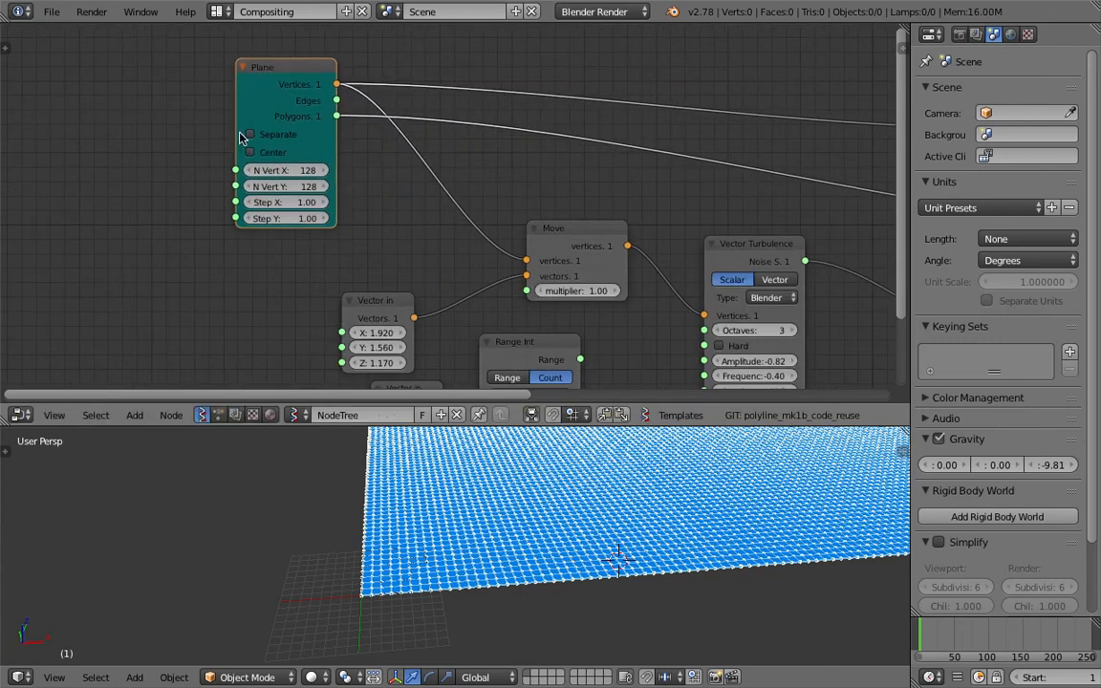
pyautogui.moveTo(163, 158); pyautogui.dragTo(366, 125, button='middle')
pyautogui.hotkey('shift', 'a')
pyautogui.moveTo(344, 125)
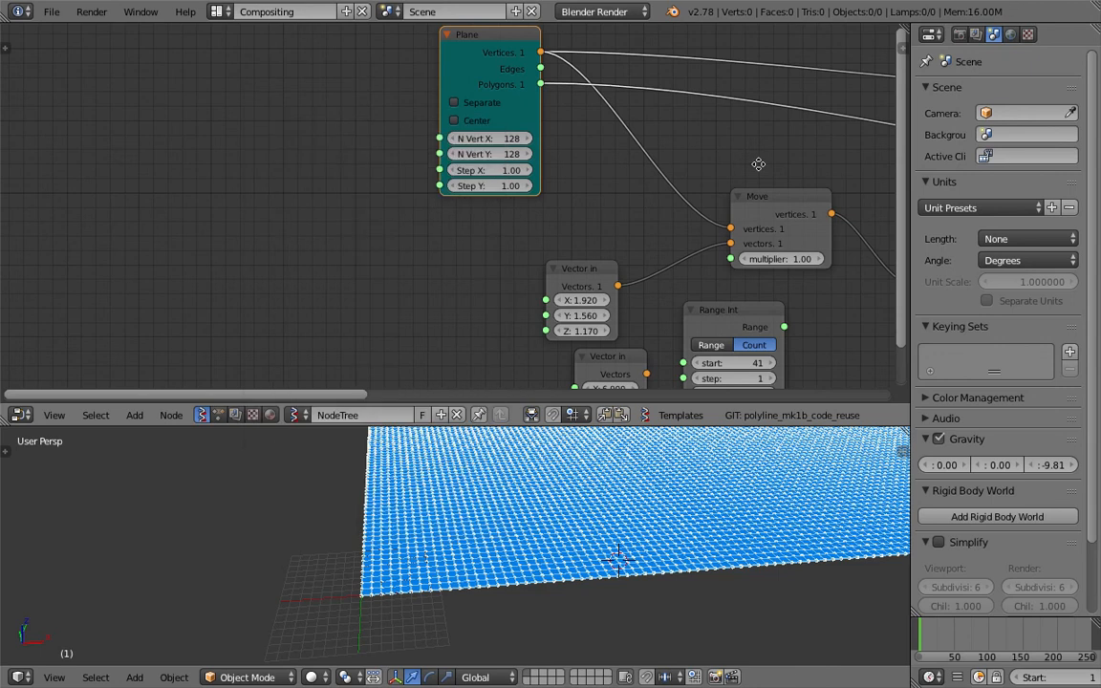
pyautogui.moveTo(852, 204); pyautogui.dragTo(332, 172, button='middle')
pyautogui.scroll(2, 432, 201)
pyautogui.scroll(-4, 443, 202)
pyautogui.moveTo(442, 202); pyautogui.dragTo(511, 165, button='middle')
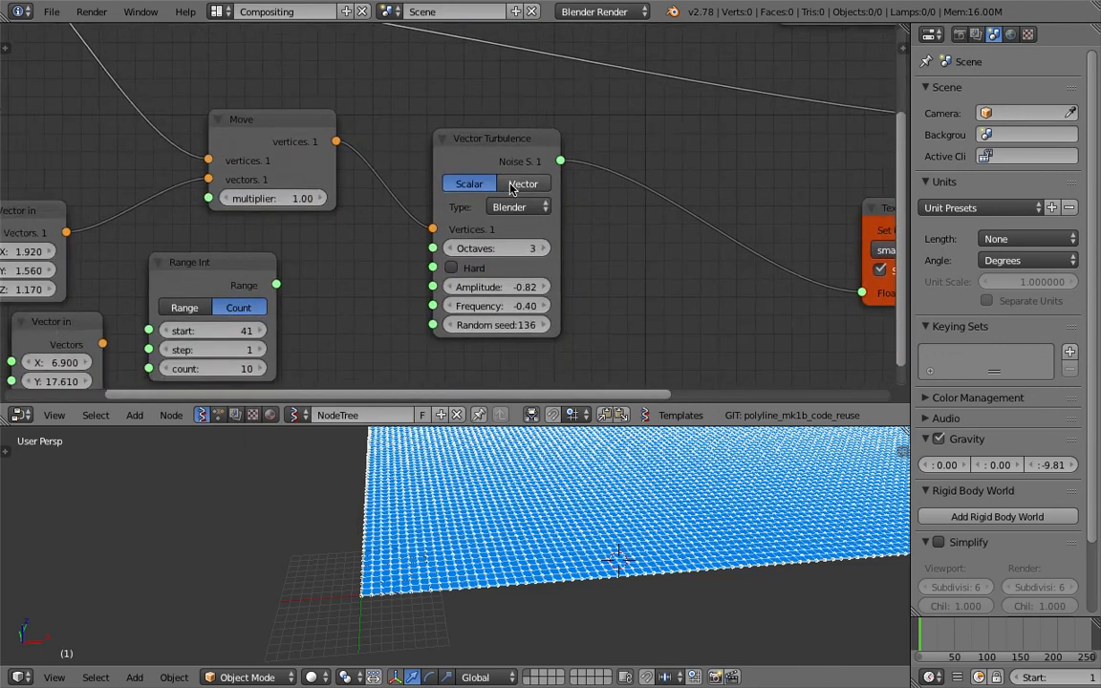
pyautogui.scroll(-3, 514, 184)
pyautogui.moveTo(105, 111); pyautogui.dragTo(331, 200, button='middle')
pyautogui.hotkey('shift', 'a')
pyautogui.moveTo(190, 181)
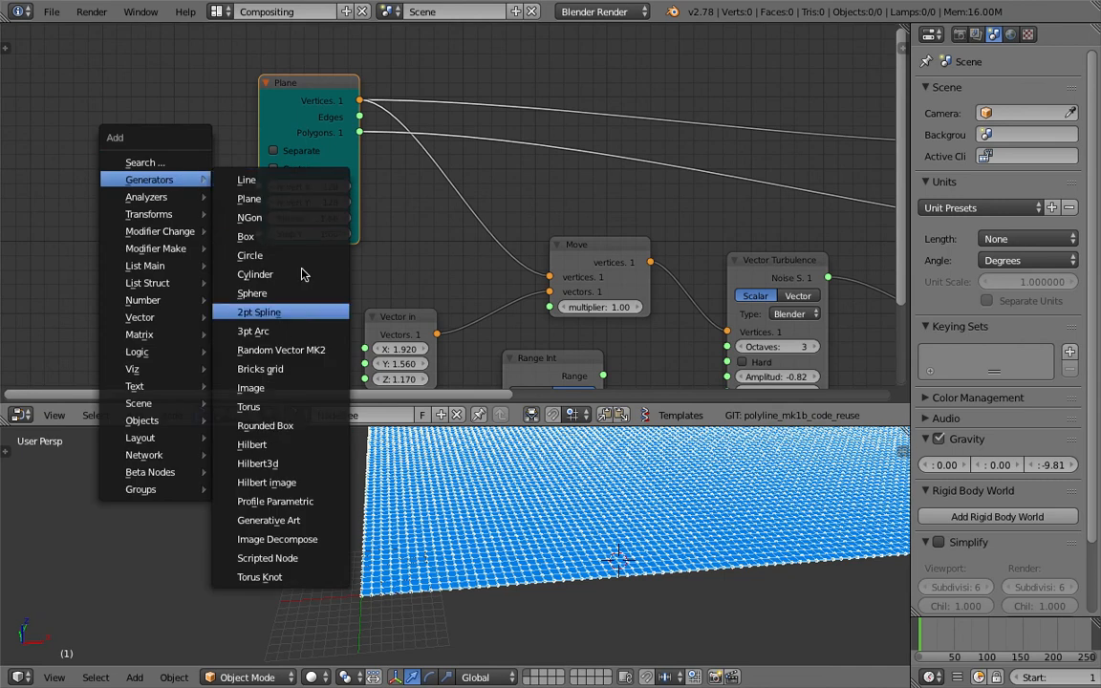
pyautogui.moveTo(563, 507); pyautogui.dragTo(608, 507, button='middle')
pyautogui.scroll(-5, 607, 506)
pyautogui.scroll(3, 606, 504)
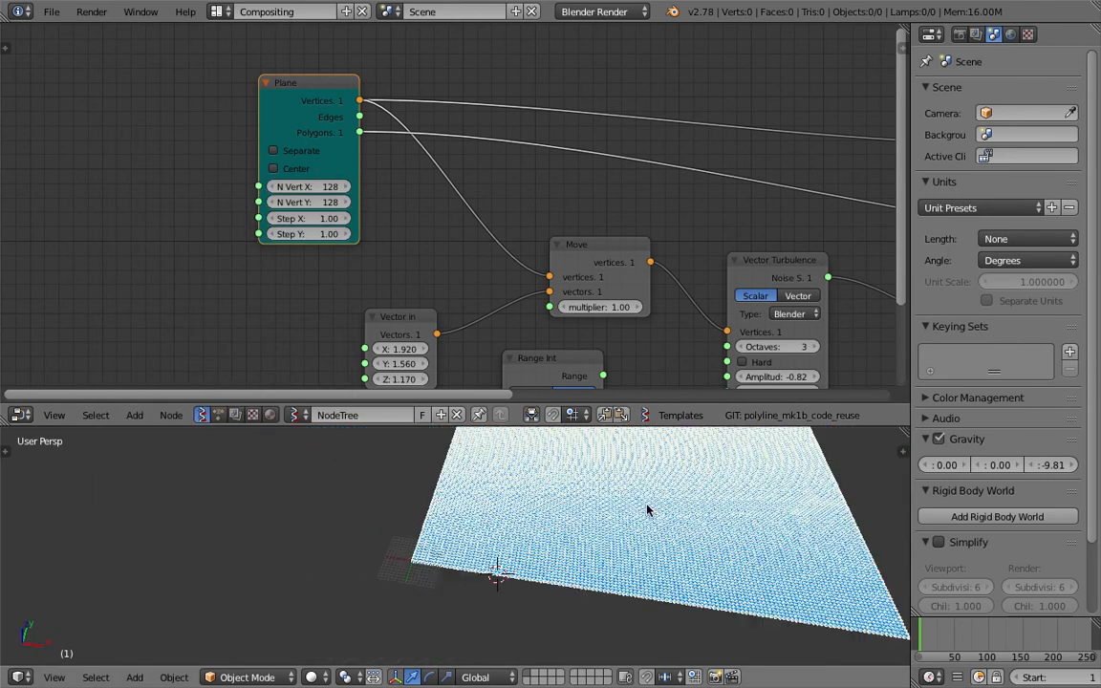
pyautogui.scroll(-6, 635, 315)
pyautogui.moveTo(655, 308); pyautogui.dragTo(262, 211, button='middle')
pyautogui.moveTo(374, 221); pyautogui.dragTo(396, 164, button='middle')
pyautogui.scroll(5, 277, 210)
pyautogui.scroll(4, 394, 167)
pyautogui.moveTo(234, 234); pyautogui.dragTo(257, 239, button='middle')
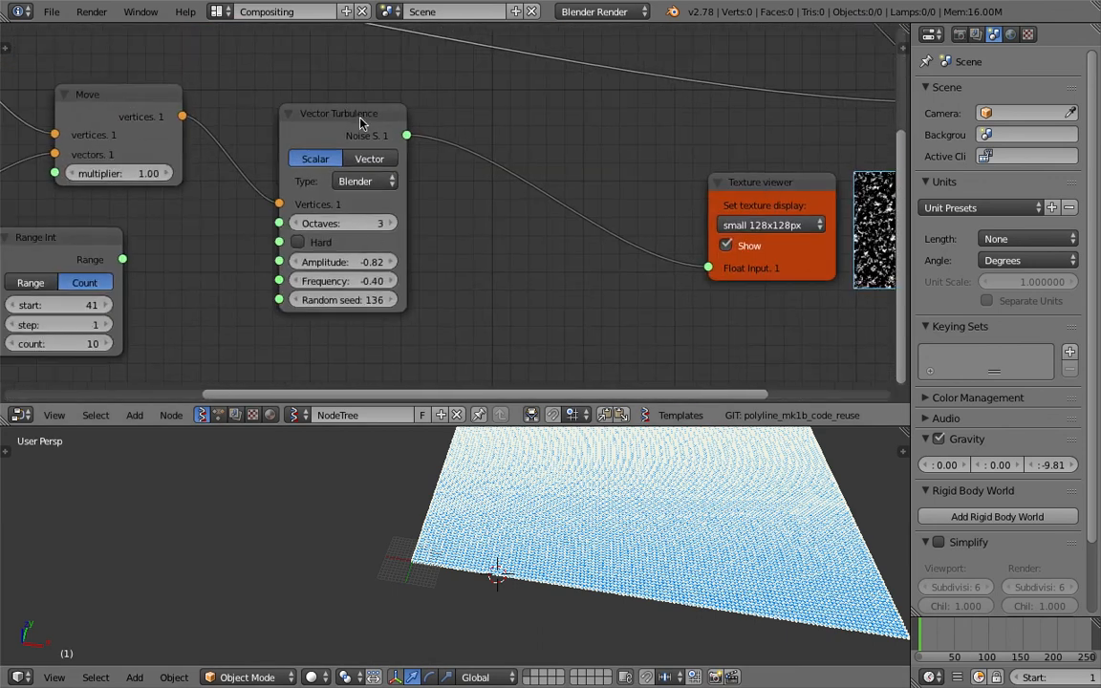
# - Enlarge the 3D viewport by reducing the height of the node editor
pyautogui.moveTo(633, 481); pyautogui.dragTo(577, 502, button='middle')
pyautogui.moveTo(624, 503); pyautogui.dragTo(581, 499, button='middle')
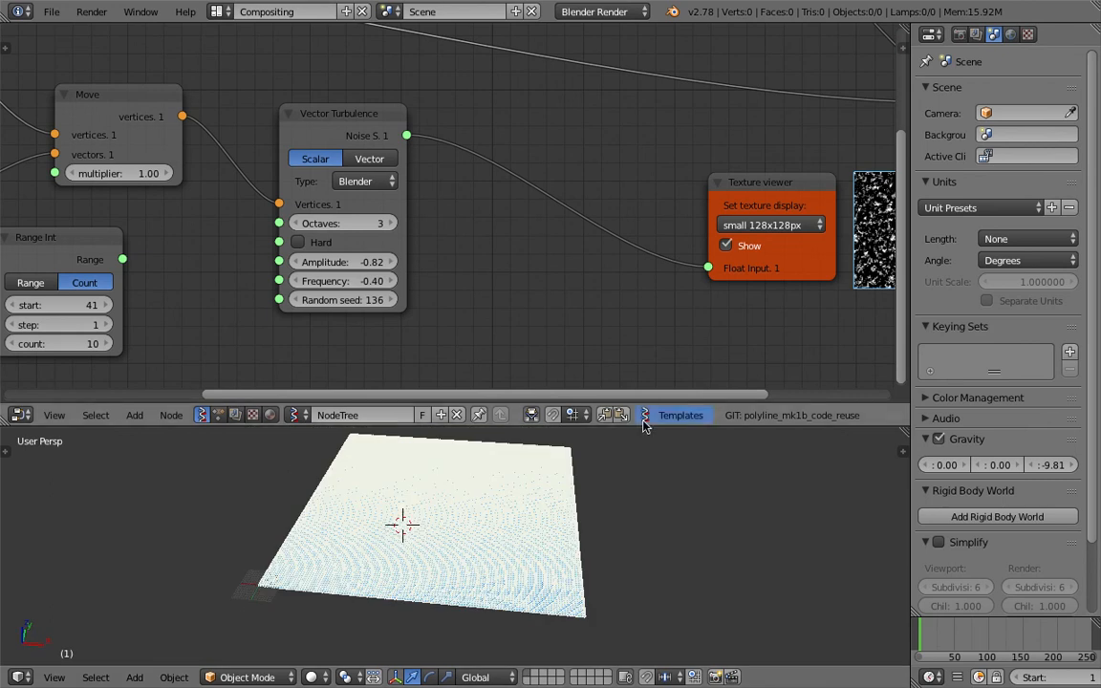
pyautogui.moveTo(644, 427); pyautogui.dragTo(642, 354)
pyautogui.scroll(-6, 514, 230)
pyautogui.moveTo(443, 207); pyautogui.dragTo(480, 215, button='middle')
pyautogui.scroll(-3, 537, 181)
pyautogui.scroll(-1, 528, 247)
pyautogui.scroll(1, 486, 224)
pyautogui.scroll(1, 483, 224)
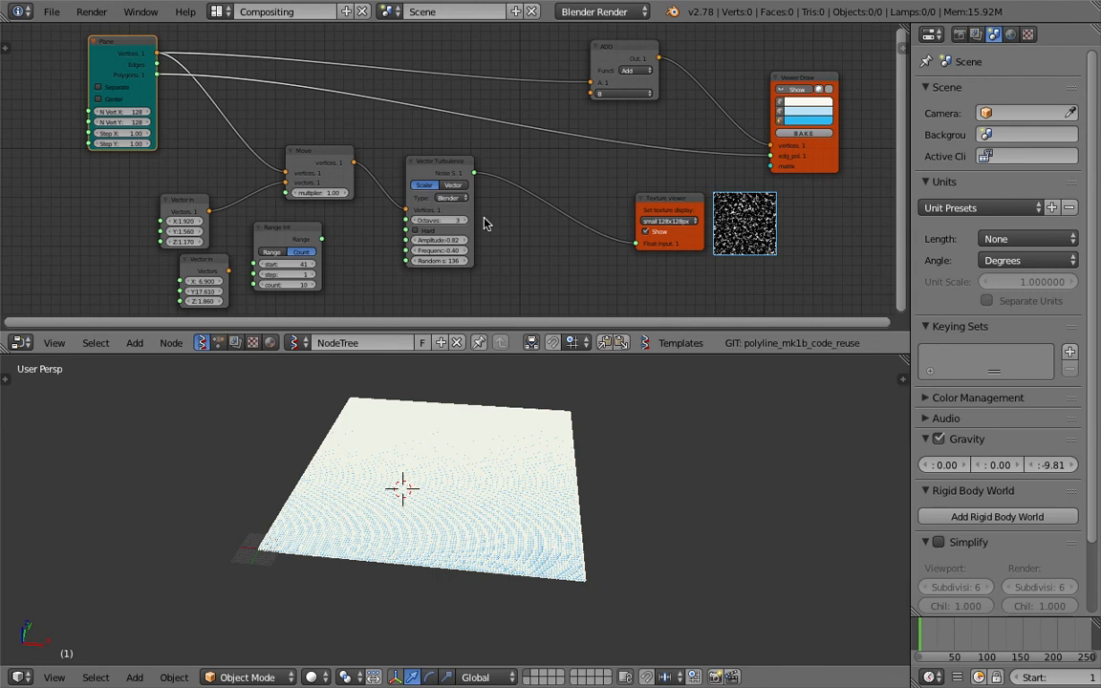
# - Add a mesh cube to the scene, scale it up and place it beside the plane
pyautogui.moveTo(612, 402); pyautogui.dragTo(627, 441, button='middle')
pyautogui.hotkey('shift', 'a')
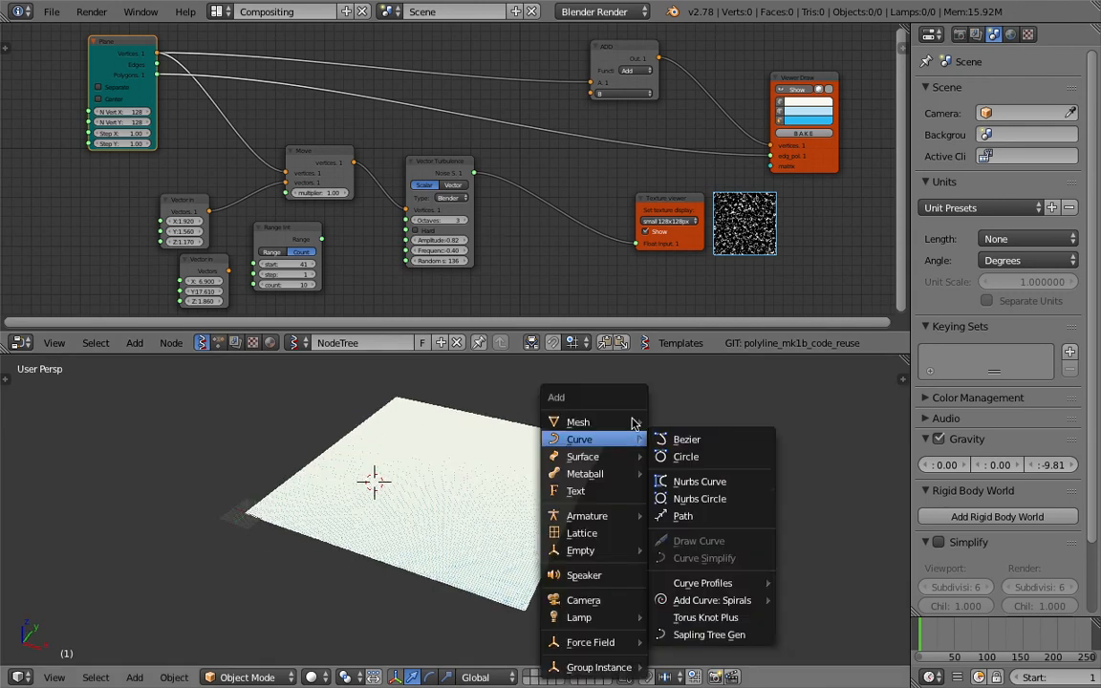
pyautogui.moveTo(621, 420)
pyautogui.click(718, 77)
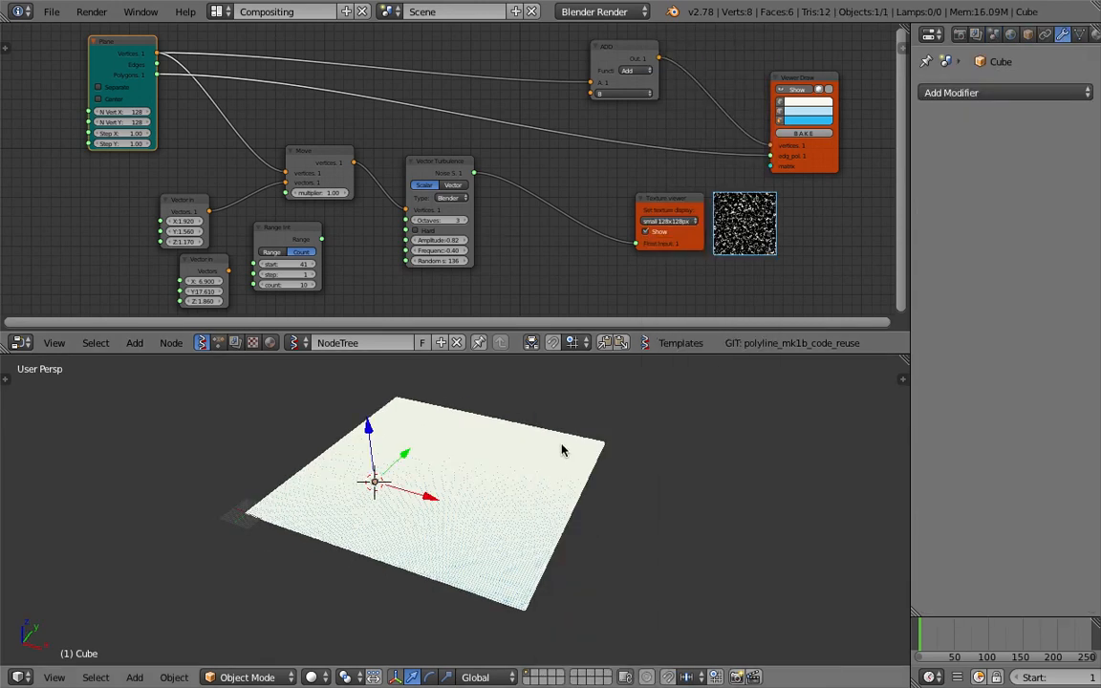
pyautogui.press('s')
pyautogui.click(826, 610)
# - Open the cube's list of available modifiers and view the cube beside the plane
pyautogui.click(995, 93)
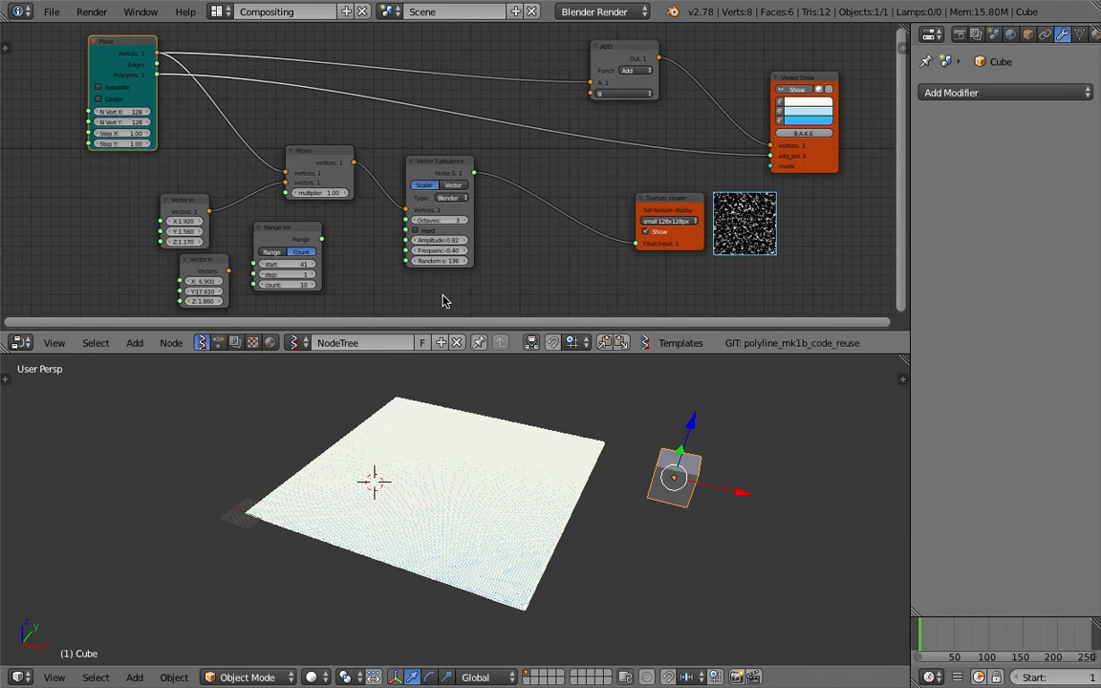
pyautogui.moveTo(308, 368); pyautogui.dragTo(307, 664, button='middle')
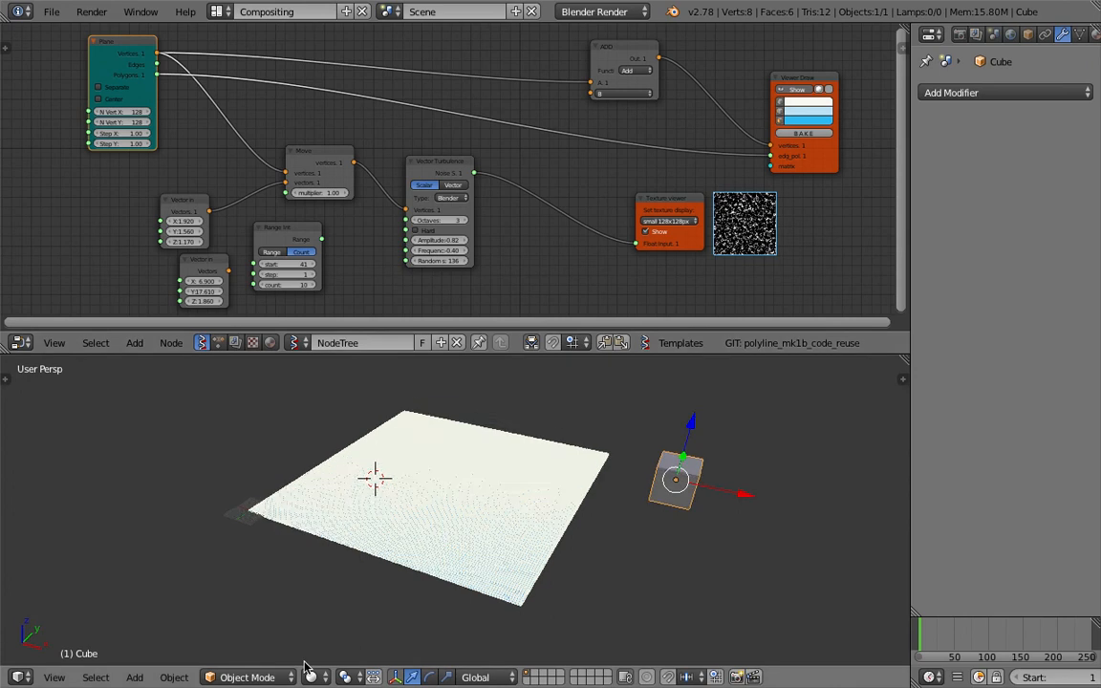
pyautogui.moveTo(538, 467); pyautogui.dragTo(654, 468, button='middle')
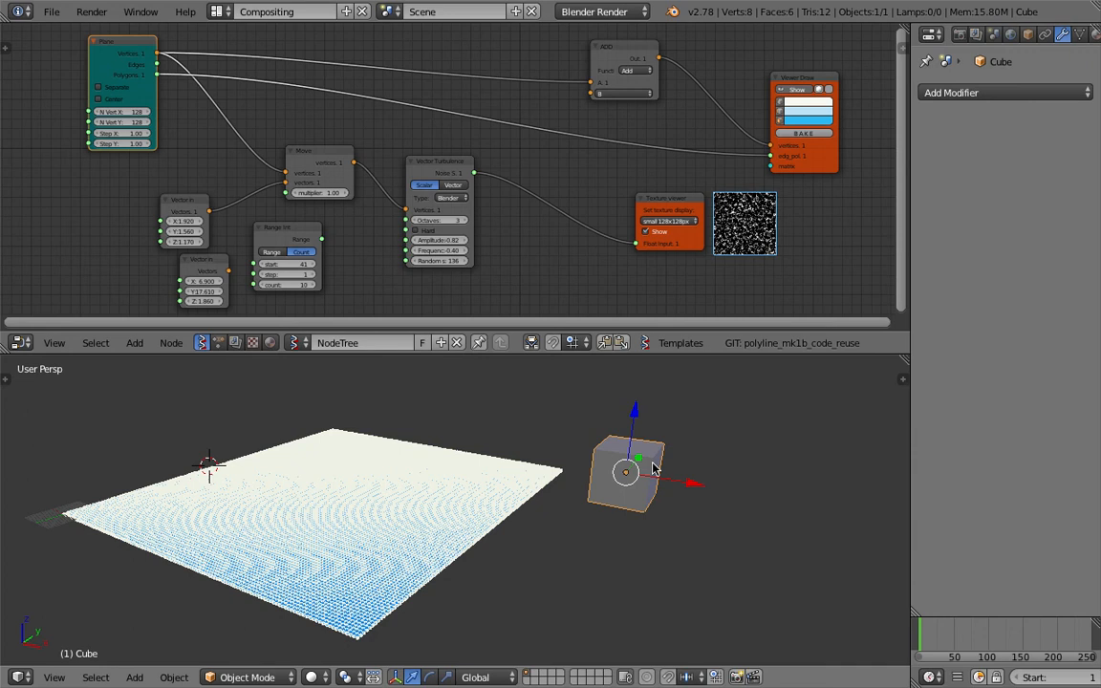
# - Browse the node categories and search the available nodes for "scrip"
pyautogui.moveTo(485, 223); pyautogui.dragTo(504, 233, button='middle')
pyautogui.hotkey('shift', 'a')
pyautogui.moveTo(502, 249)
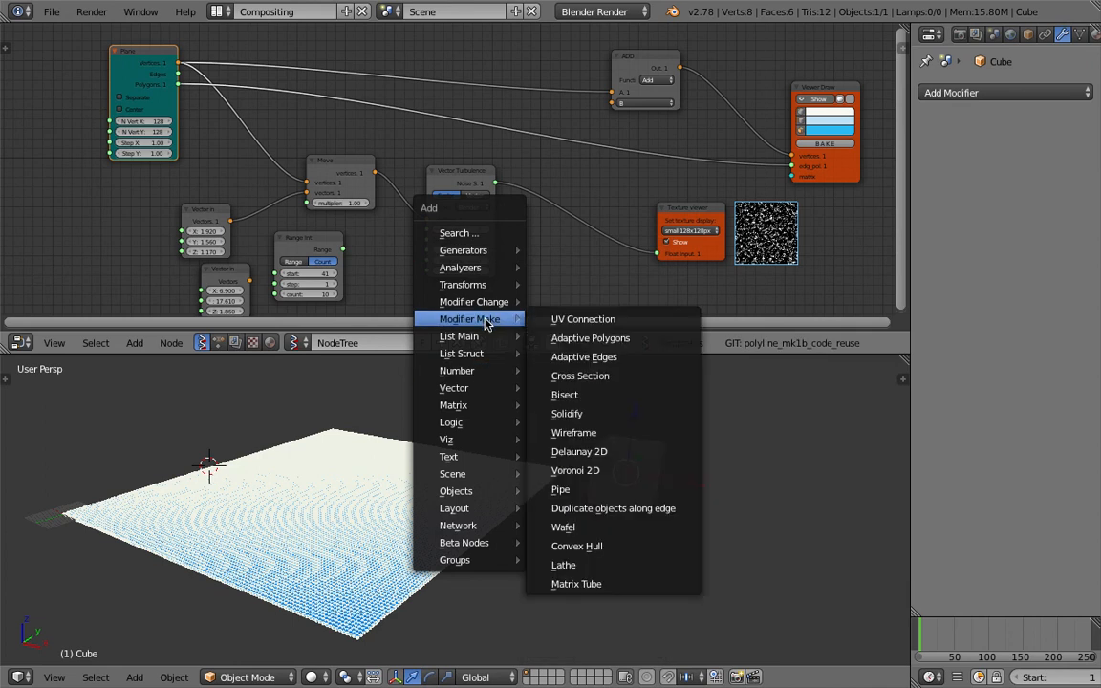
pyautogui.moveTo(491, 406)
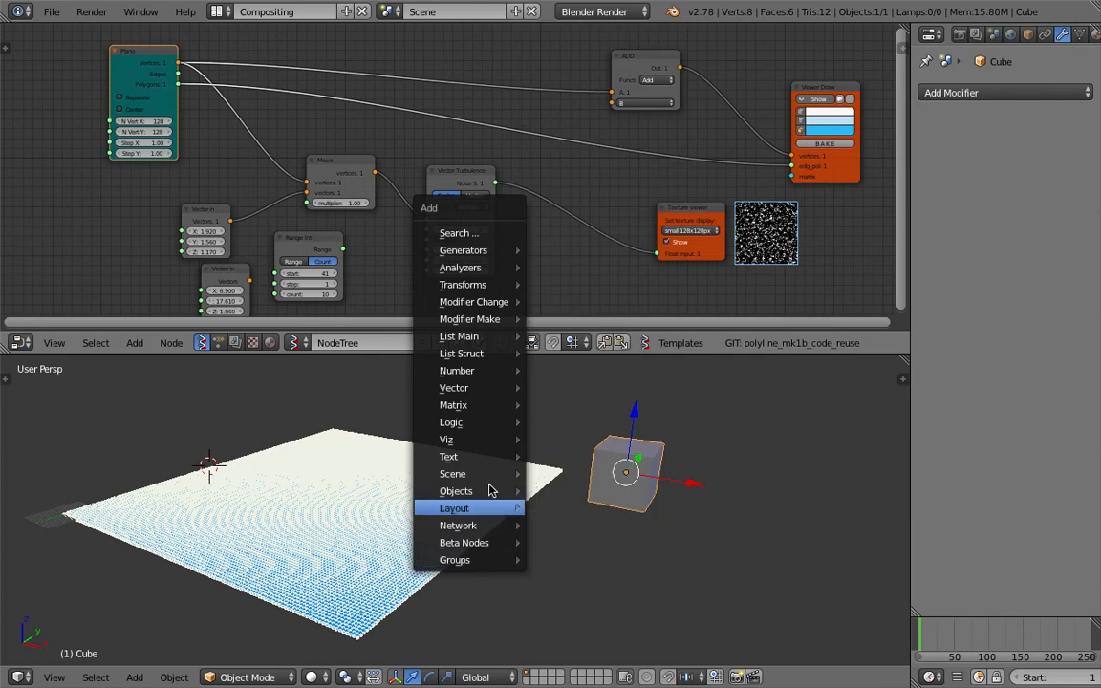
pyautogui.click(505, 231)
pyautogui.write('scrip')
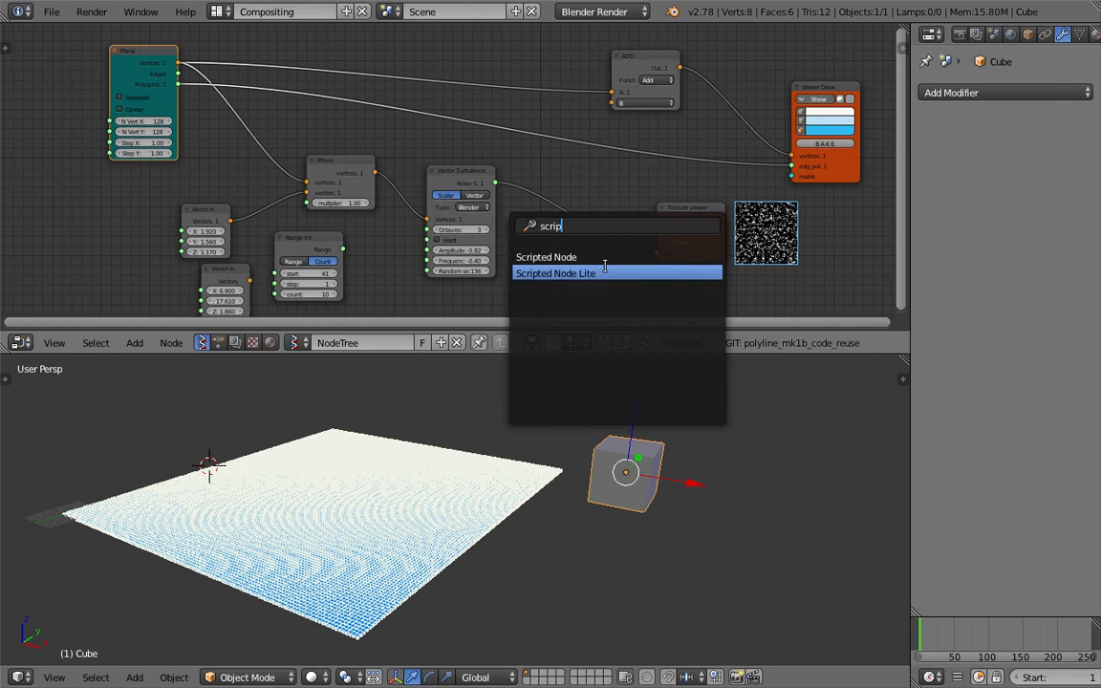
pyautogui.click(364, 409)
# - Shift the Vector Turbulence node slightly to the right, away from the Move node
pyautogui.moveTo(364, 420); pyautogui.dragTo(465, 476, button='middle')
pyautogui.scroll(2, 414, 235)
pyautogui.scroll(3, 414, 235)
pyautogui.moveTo(283, 143); pyautogui.dragTo(334, 90, button='middle')
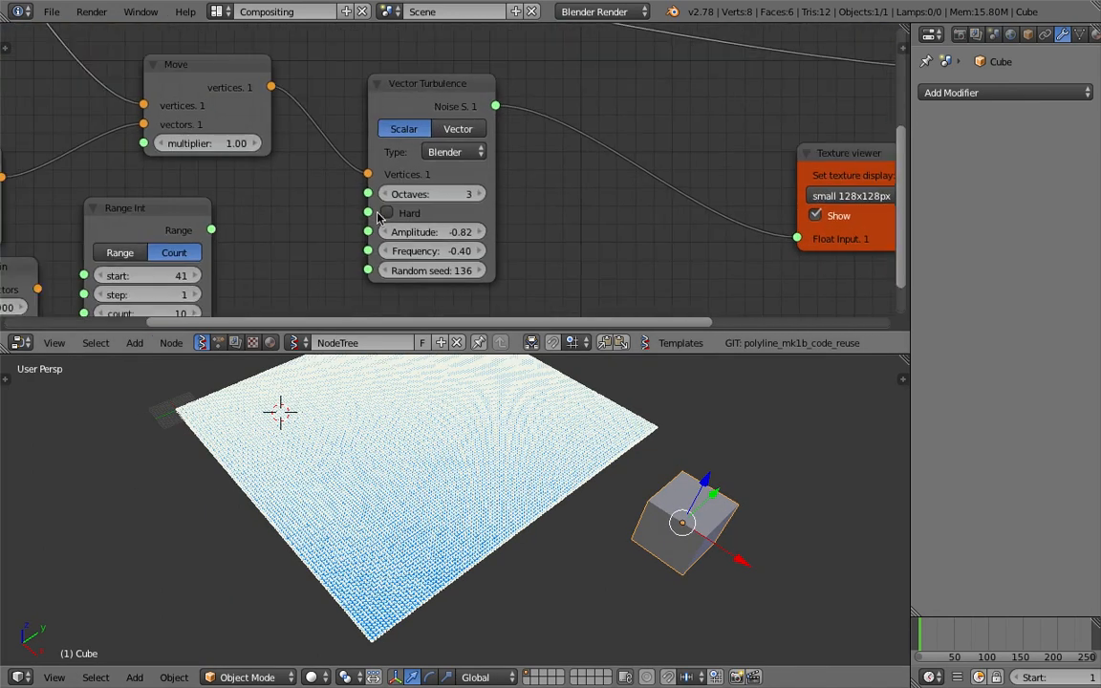
pyautogui.moveTo(433, 110)
pyautogui.mouseDown()
pyautogui.moveTo(409, 83)
pyautogui.moveTo(446, 106)
pyautogui.mouseUp()
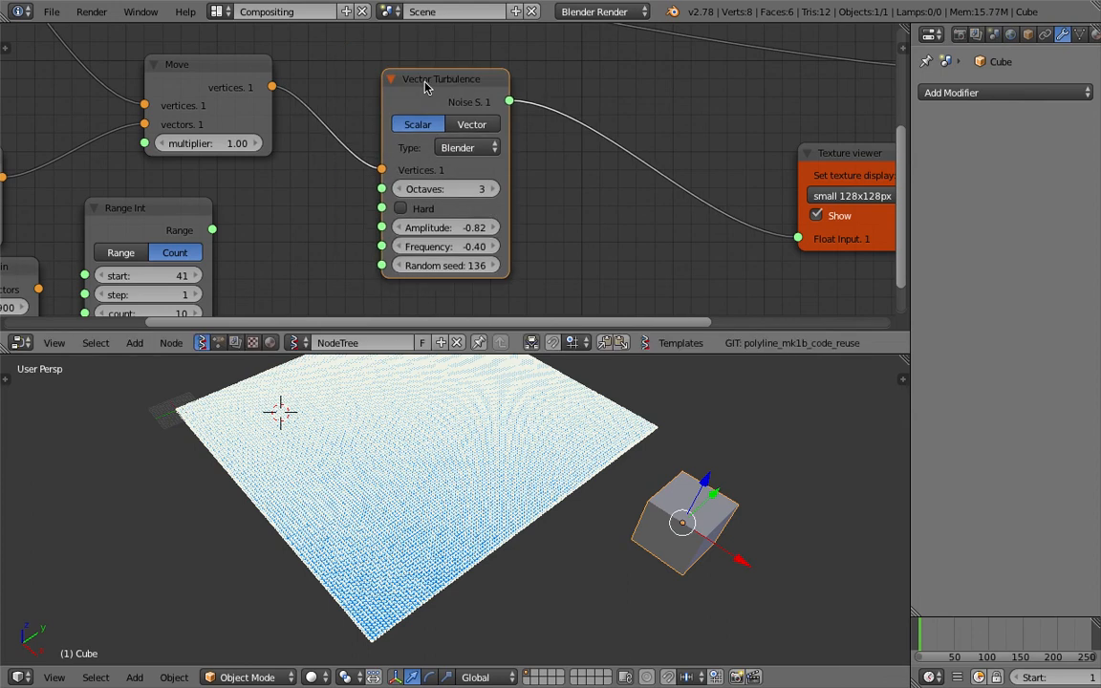
pyautogui.scroll(-2, 513, 180)
pyautogui.hotkey('shift', 'a')
pyautogui.moveTo(483, 212)
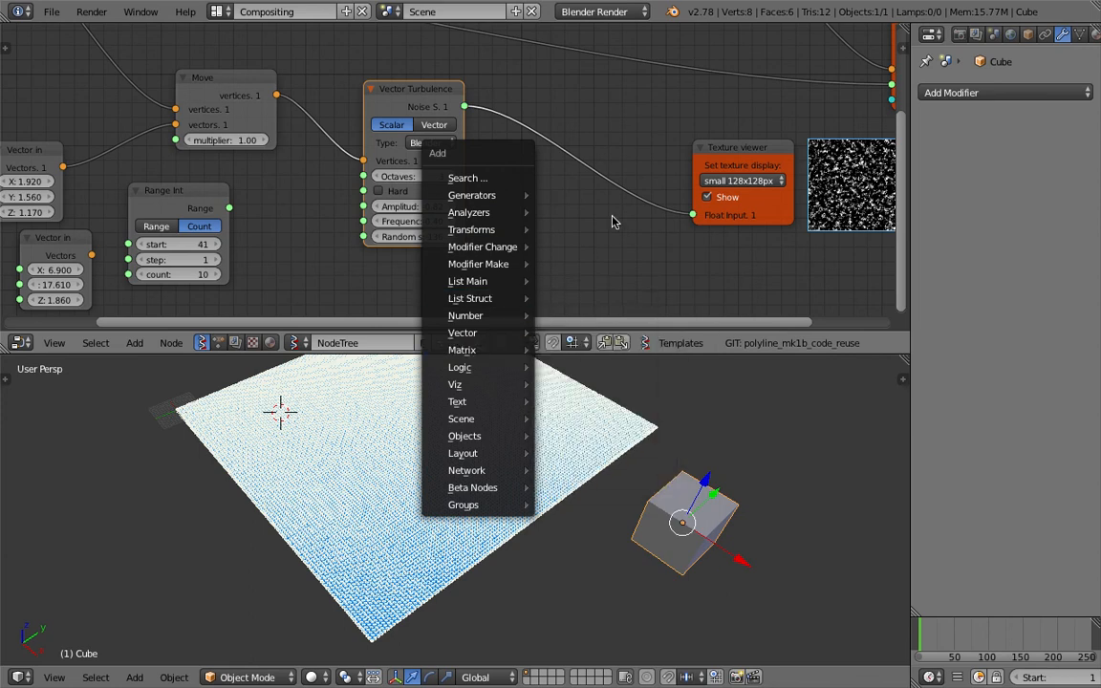
pyautogui.moveTo(573, 401); pyautogui.dragTo(537, 487, button='middle')
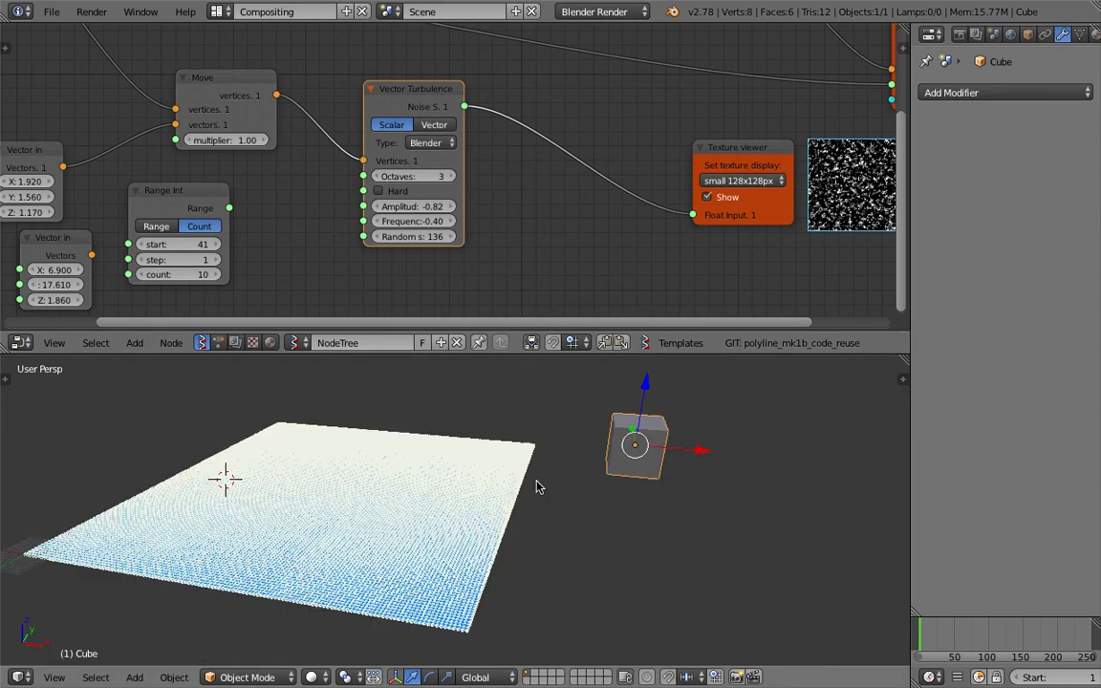